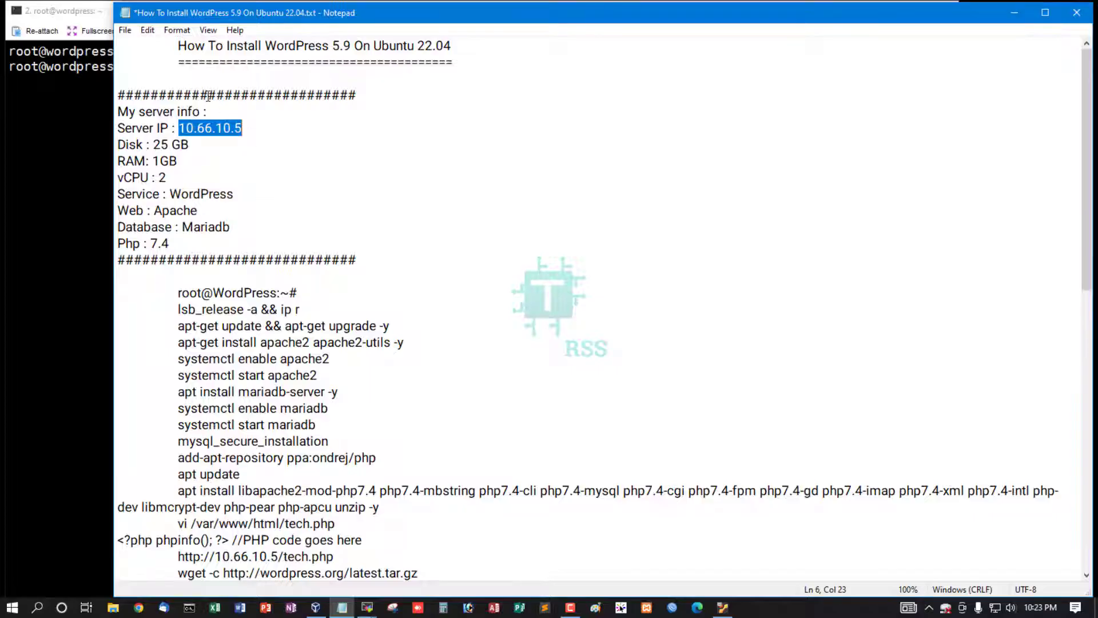
Highlight 'Ubuntu 22.04' in the title of the WordPress install notes
left_click_drag(175, 47, 485, 46)
left_click(419, 49)
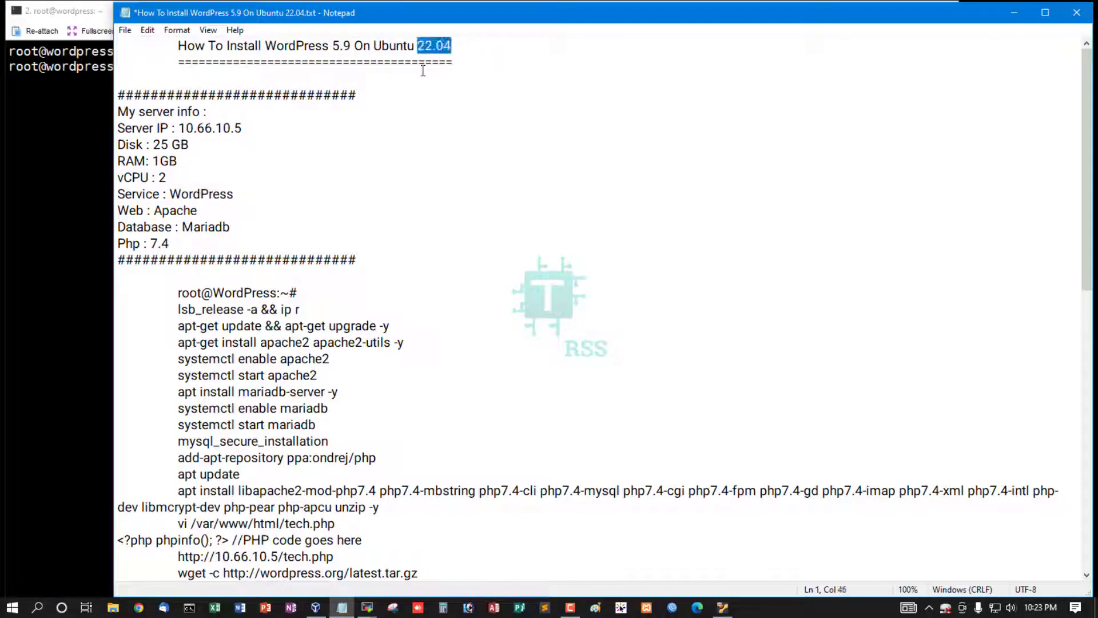
left_click_drag(374, 47, 454, 44)
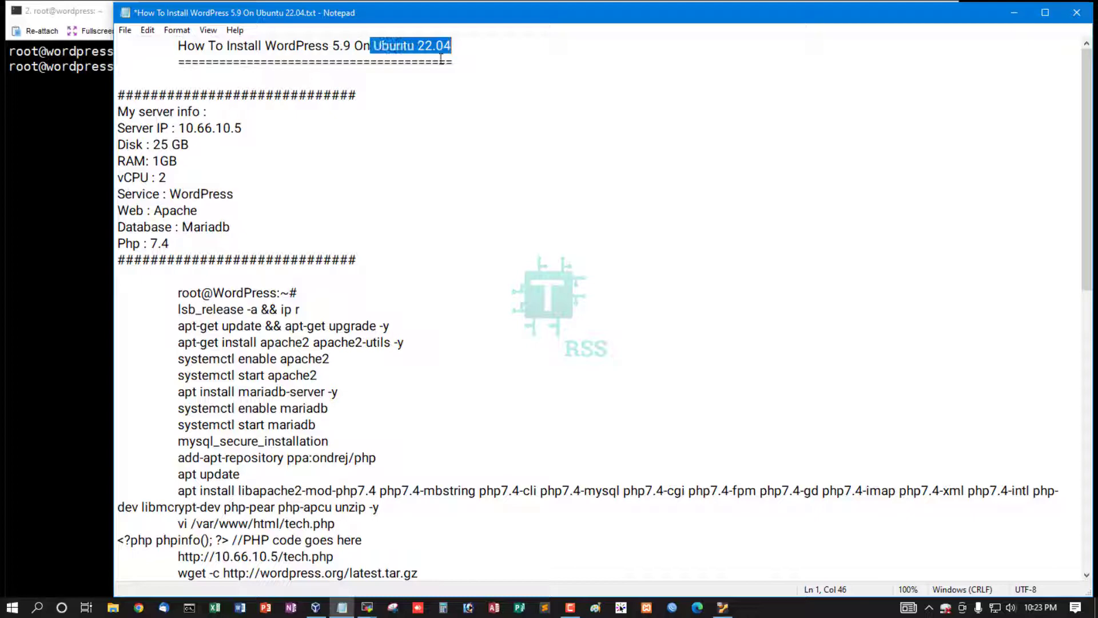
left_click(424, 62)
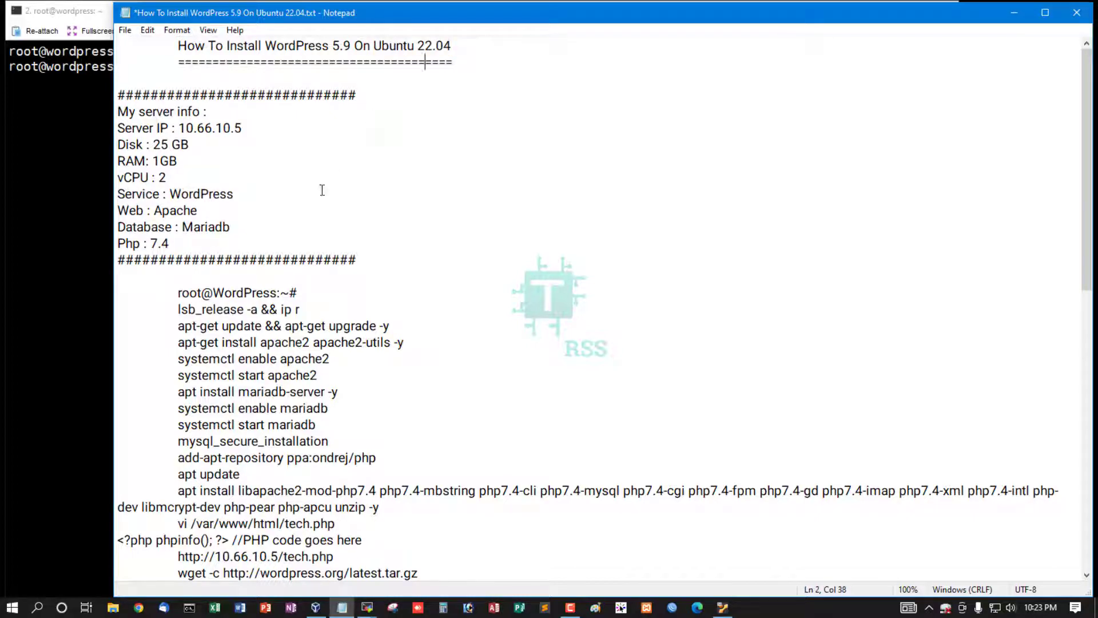
scroll(321, 189, "down", 1)
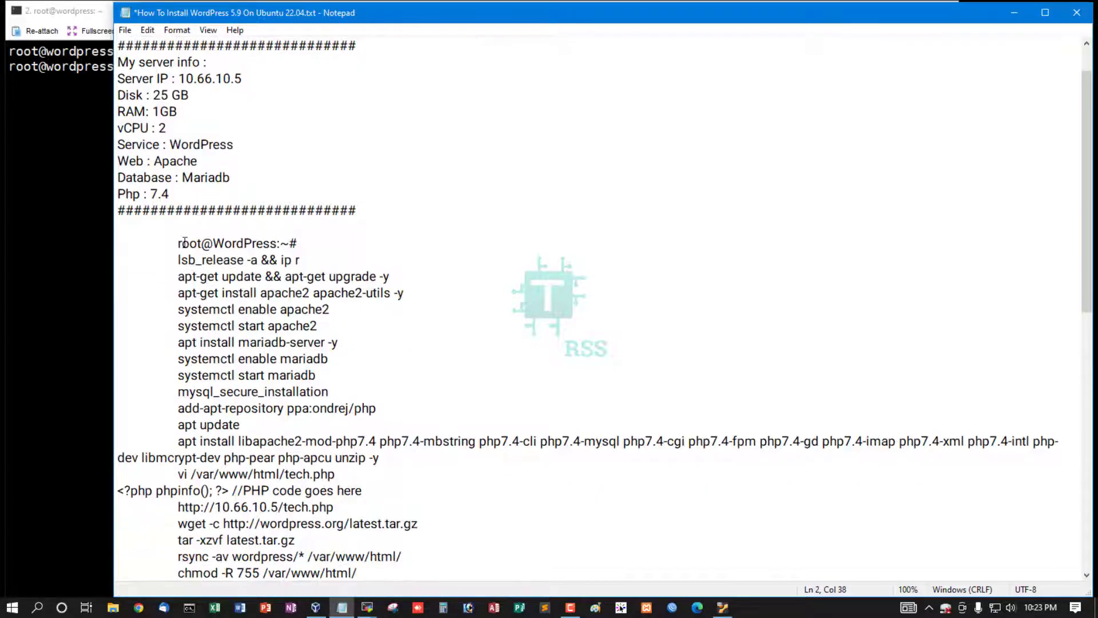
left_click_drag(178, 244, 342, 244)
Delete the stray root@WordPress:~# line and copy the lsb_release -a && ip r command
key("Delete")
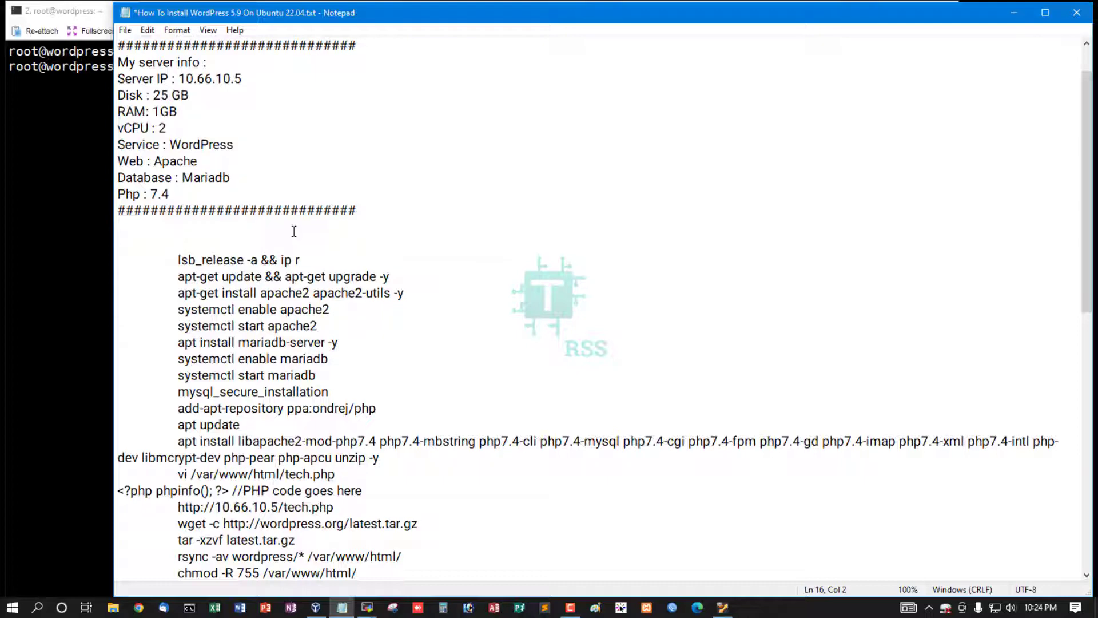
scroll(293, 231, "down", 2)
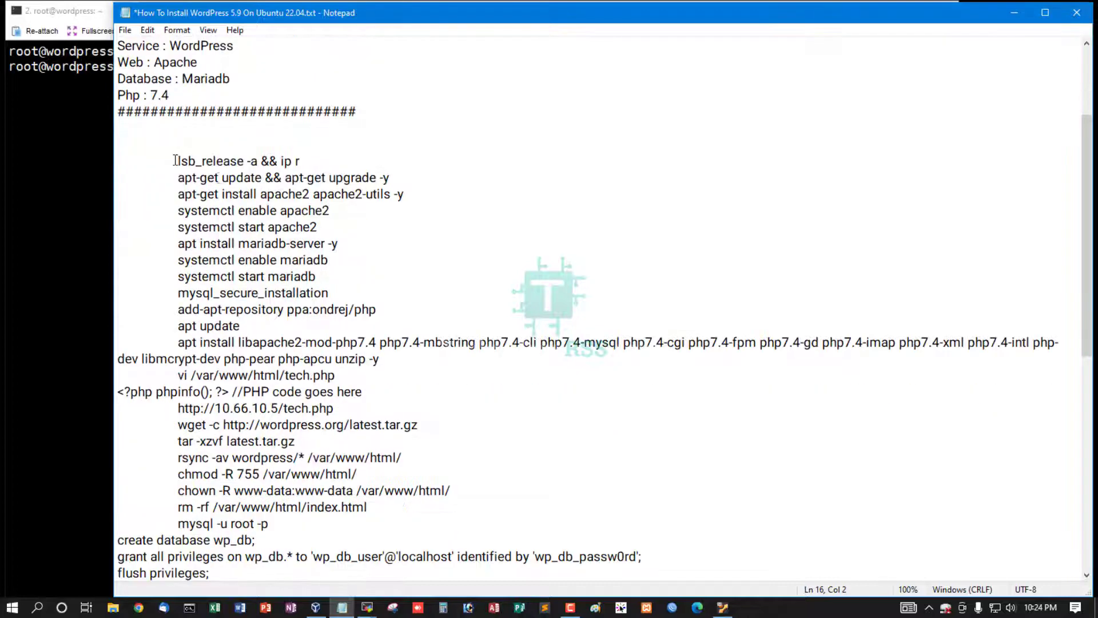
left_click_drag(174, 160, 301, 161)
key("ctrl+c")
Run lsb_release -a && ip r and confirm Ubuntu 22.04 LTS at 10.66.10.5
left_click(81, 179)
right_click(313, 164)
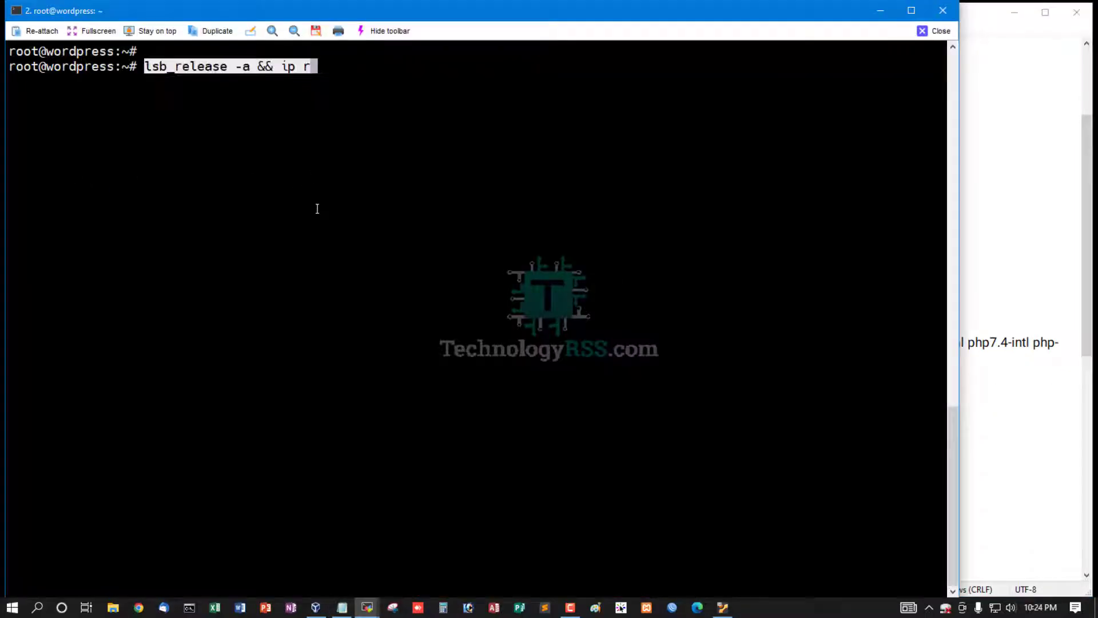
key("Return")
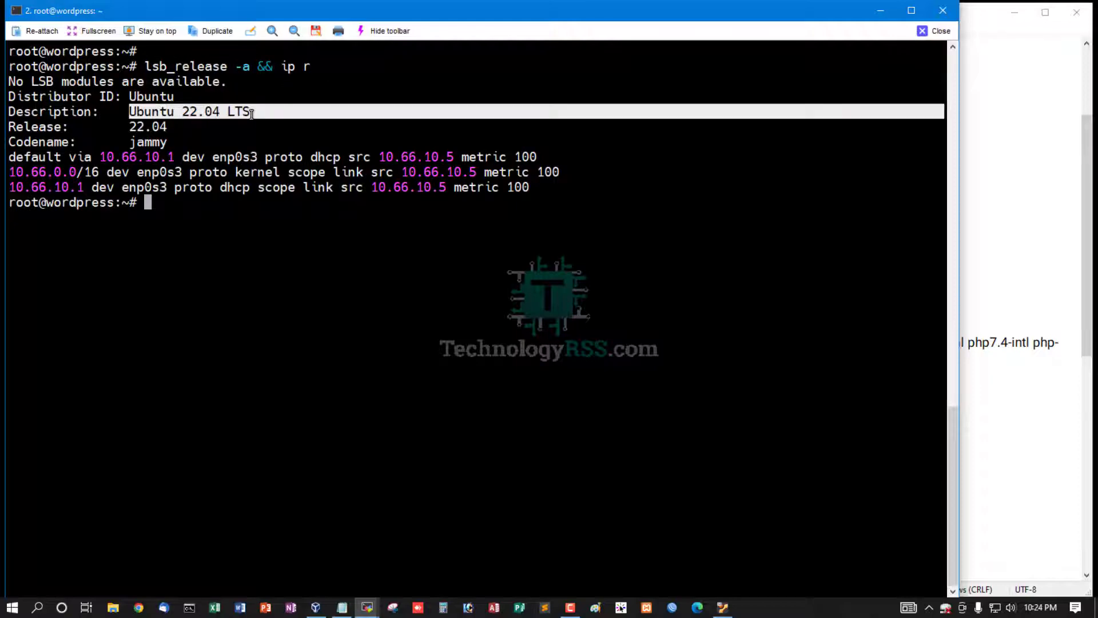
left_click_drag(130, 111, 250, 112)
left_click(392, 193)
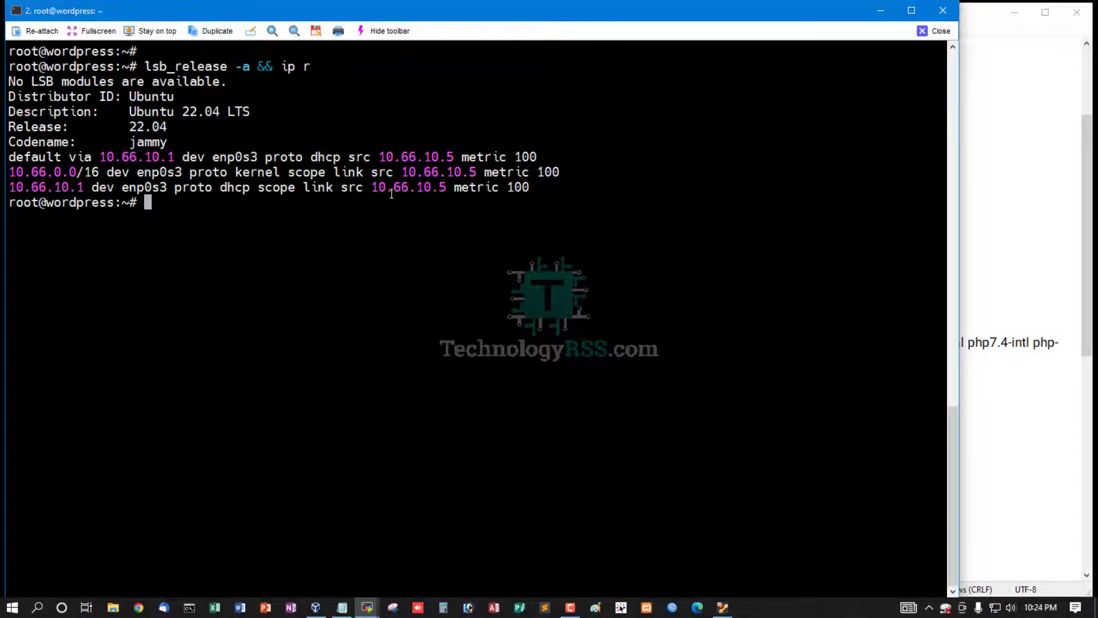
double_click(412, 157)
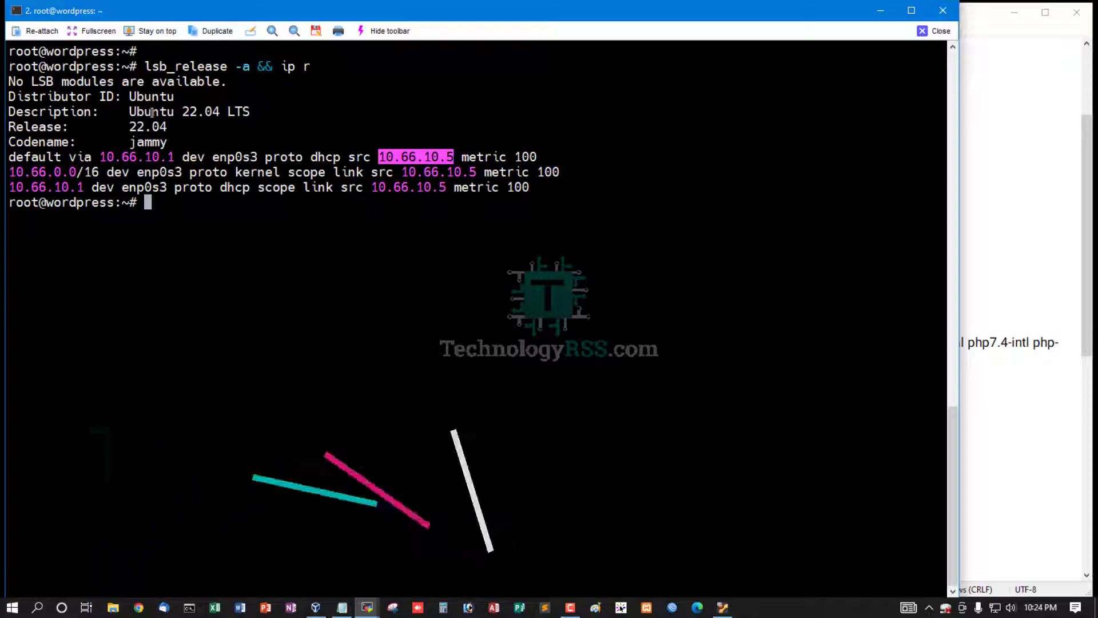
left_click_drag(152, 112, 233, 112)
left_click(209, 149)
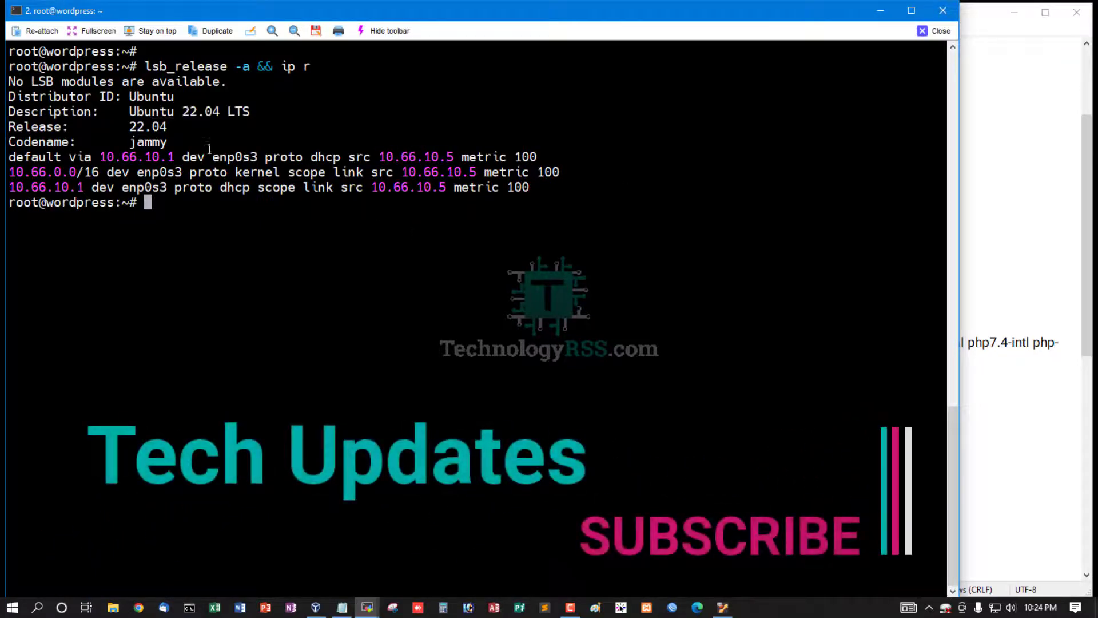
Run apt-get update && apt-get upgrade -y on the server
left_click(967, 239)
left_click_drag(177, 176, 390, 178)
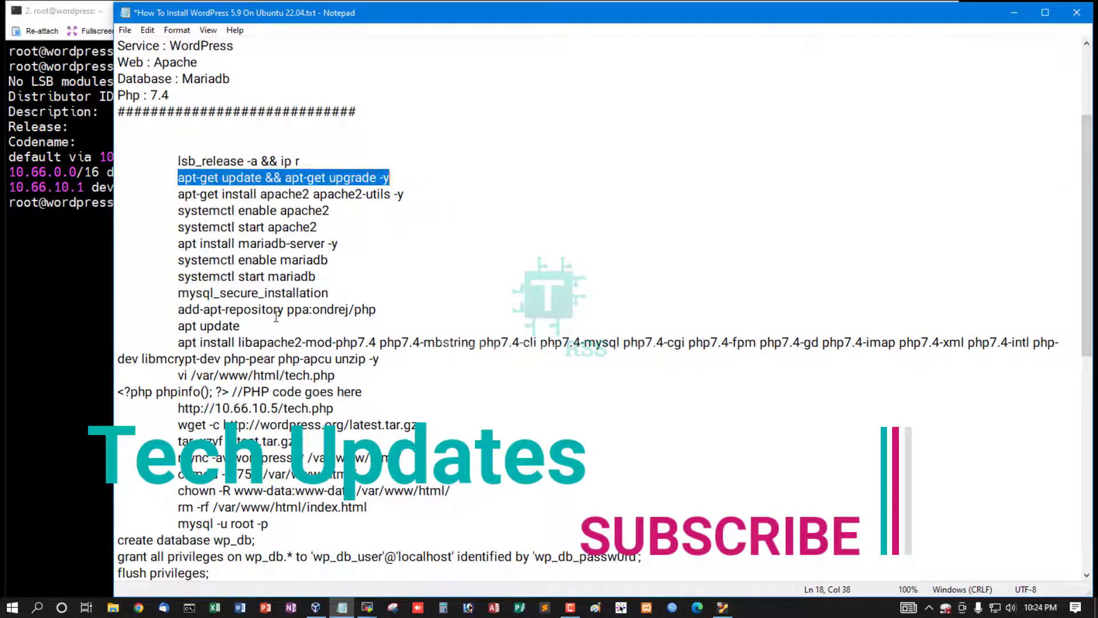
key("ctrl+c")
key("alt+Tab")
right_click(230, 274)
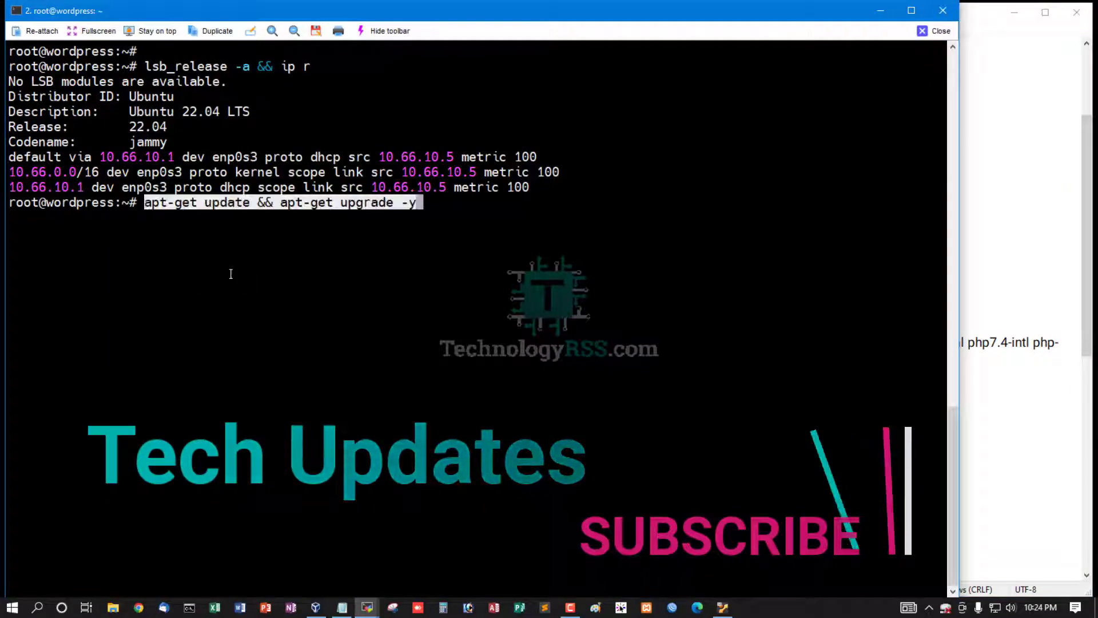
key("ctrl+l")
key("Return")
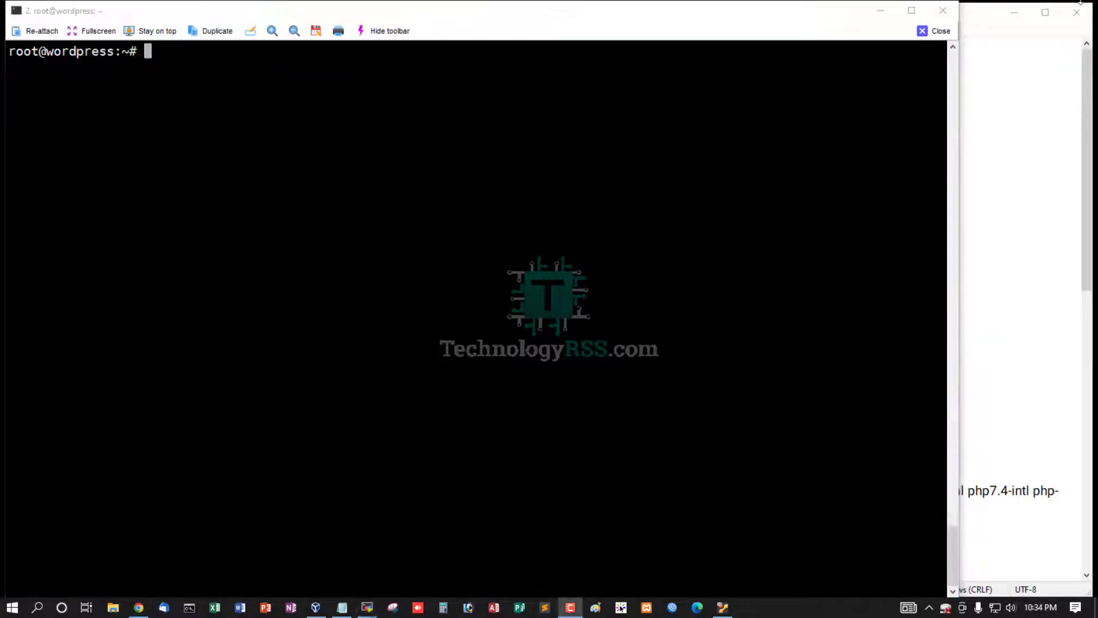
Install Apache with its utilities using the apache2 install command from the notes
left_click(1086, 141)
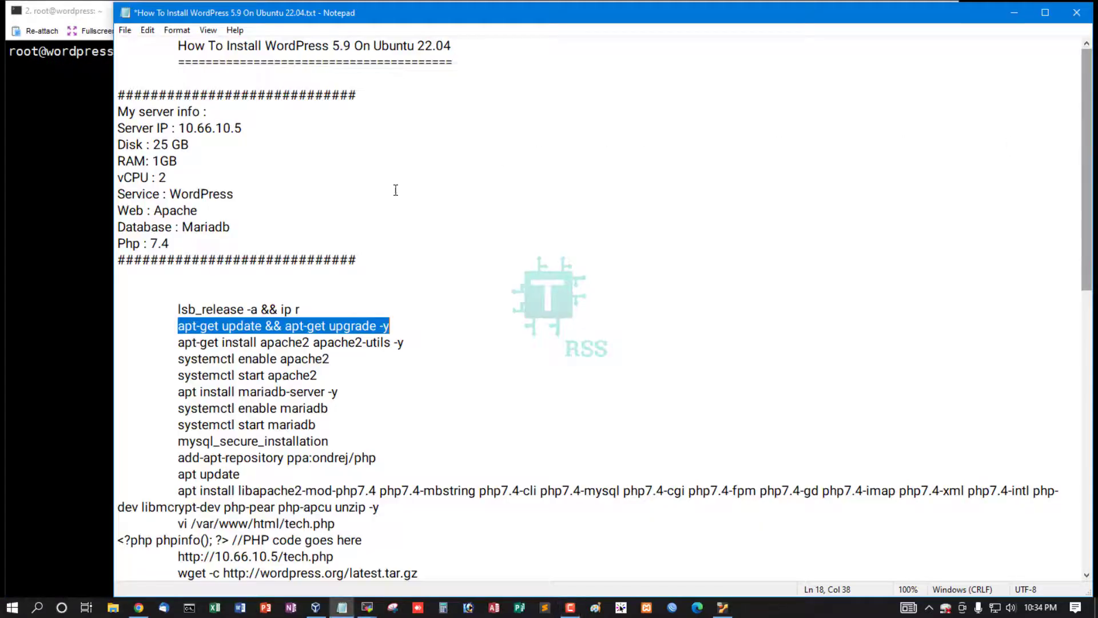
scroll(350, 232, "down", 1)
scroll(351, 232, "down", 1)
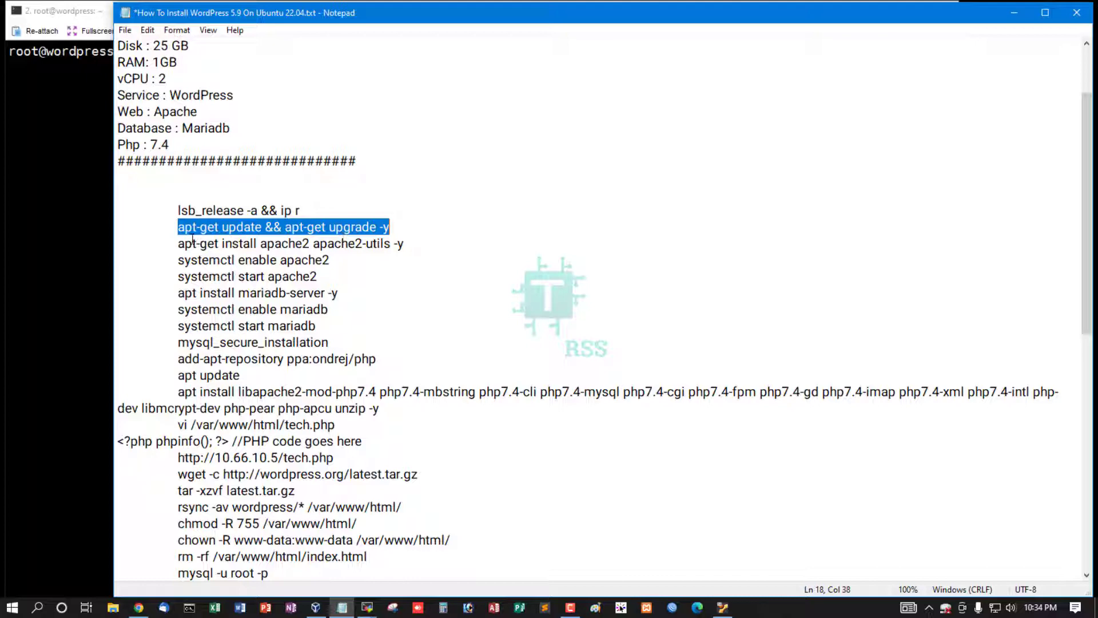
left_click_drag(193, 243, 485, 248)
left_click(24, 196)
right_click(299, 215)
key("Return")
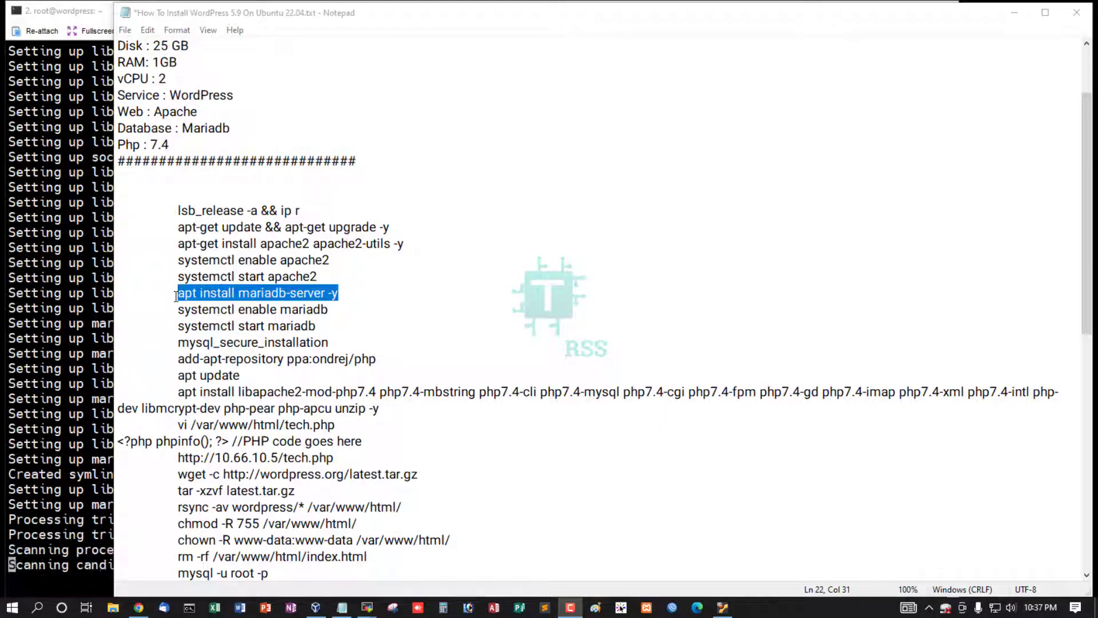
Install mariadb-server and confirm restarting all flagged services
left_click_drag(176, 295, 338, 293)
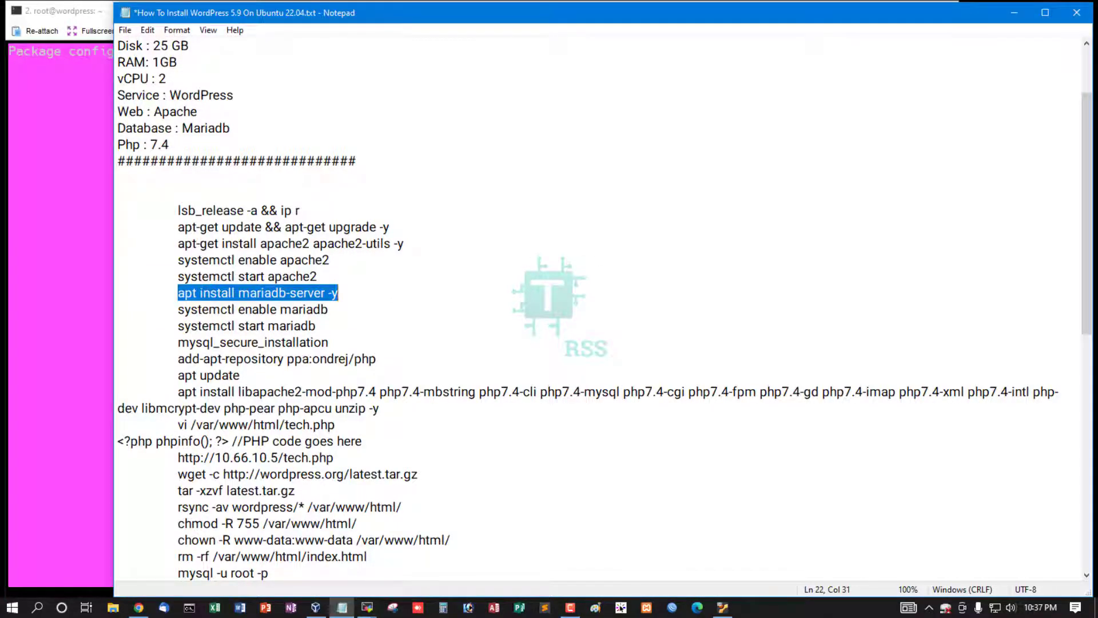
key("alt+Tab")
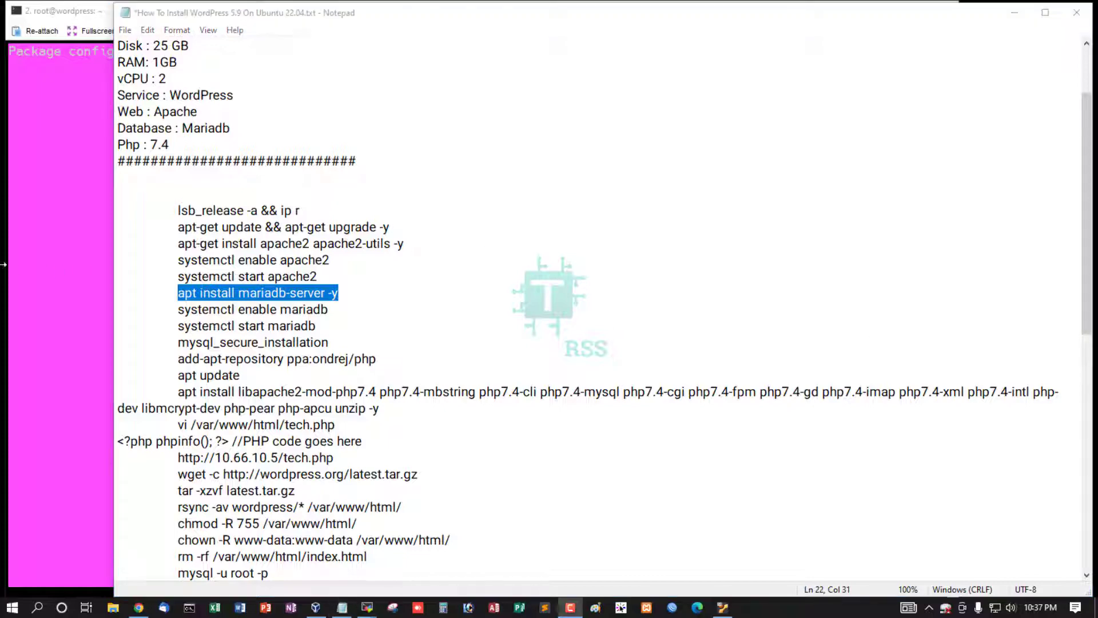
left_click(34, 238)
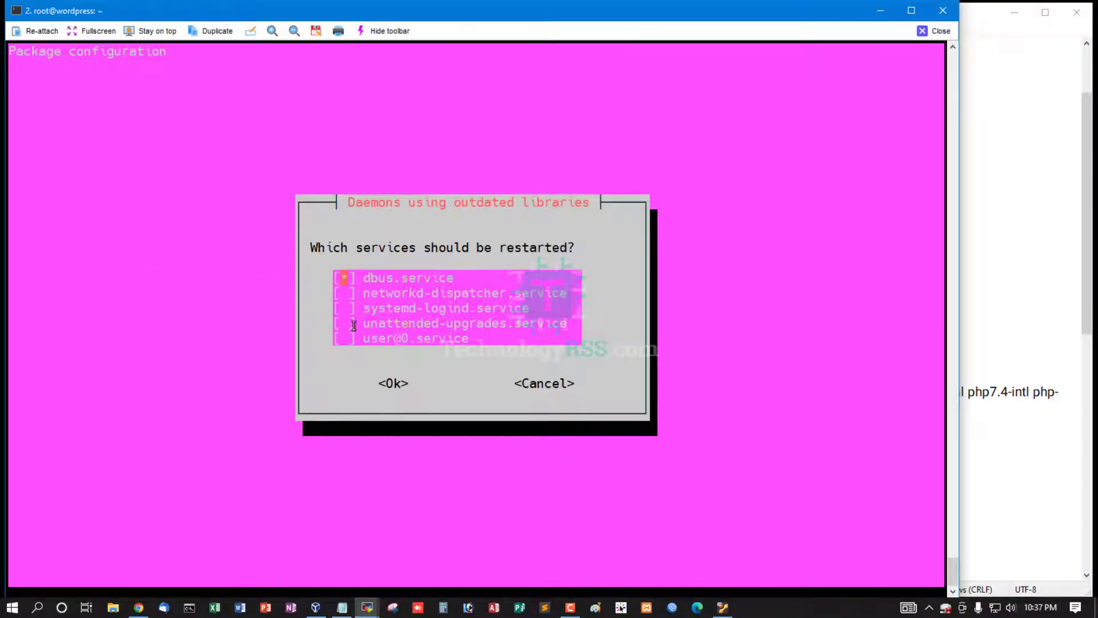
key("Tab")
key("Tab")
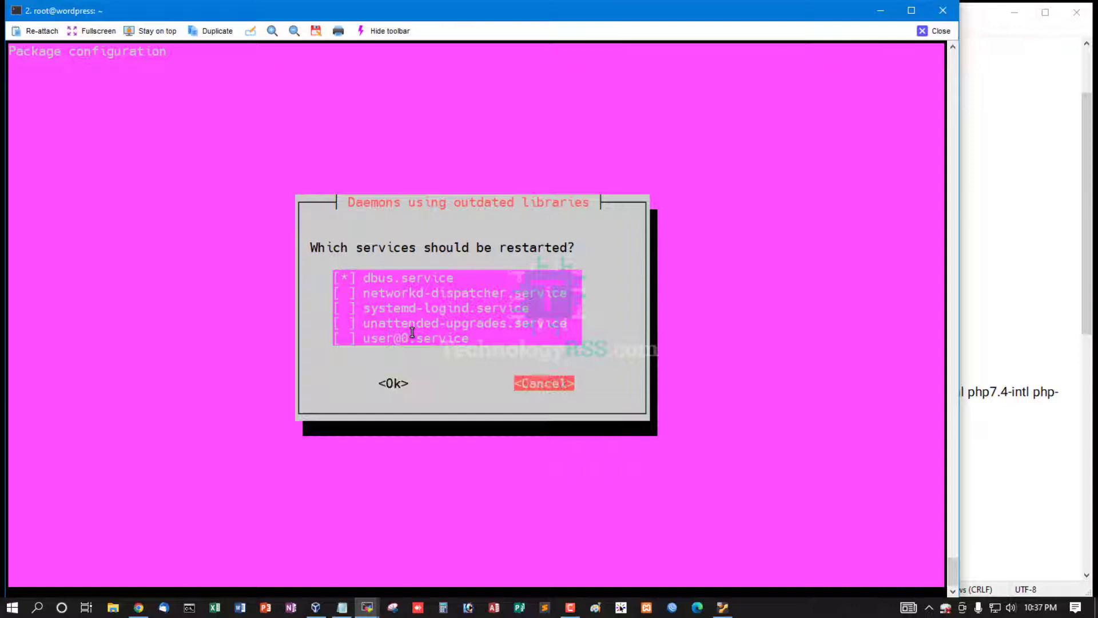
key("Tab")
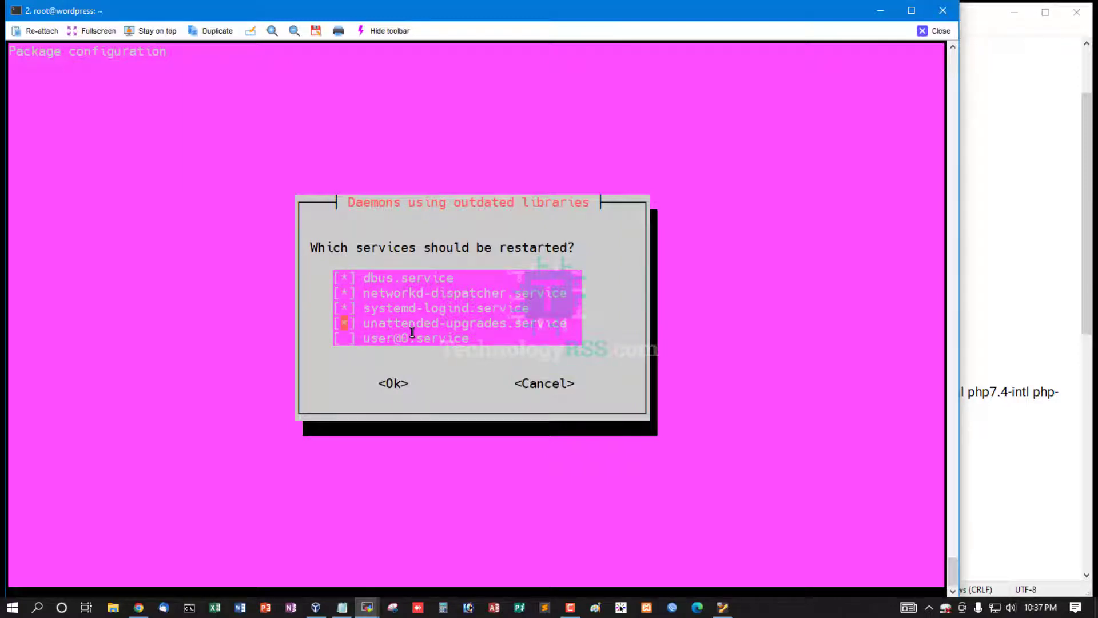
key("Tab")
key("Return")
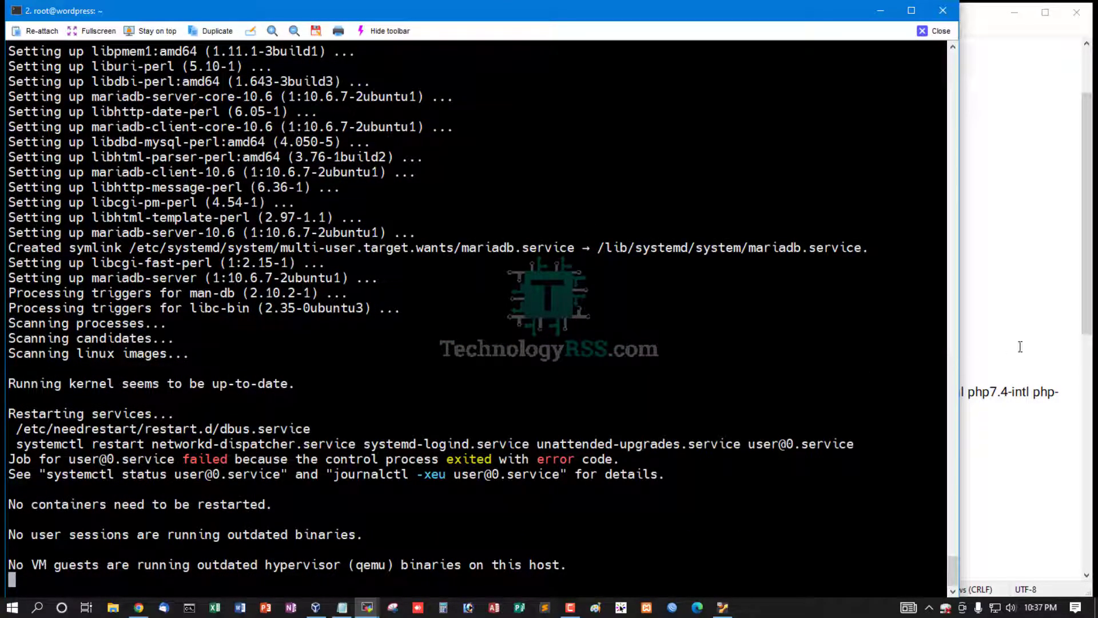
Enable and start the MariaDB service with systemctl
left_click(1079, 278)
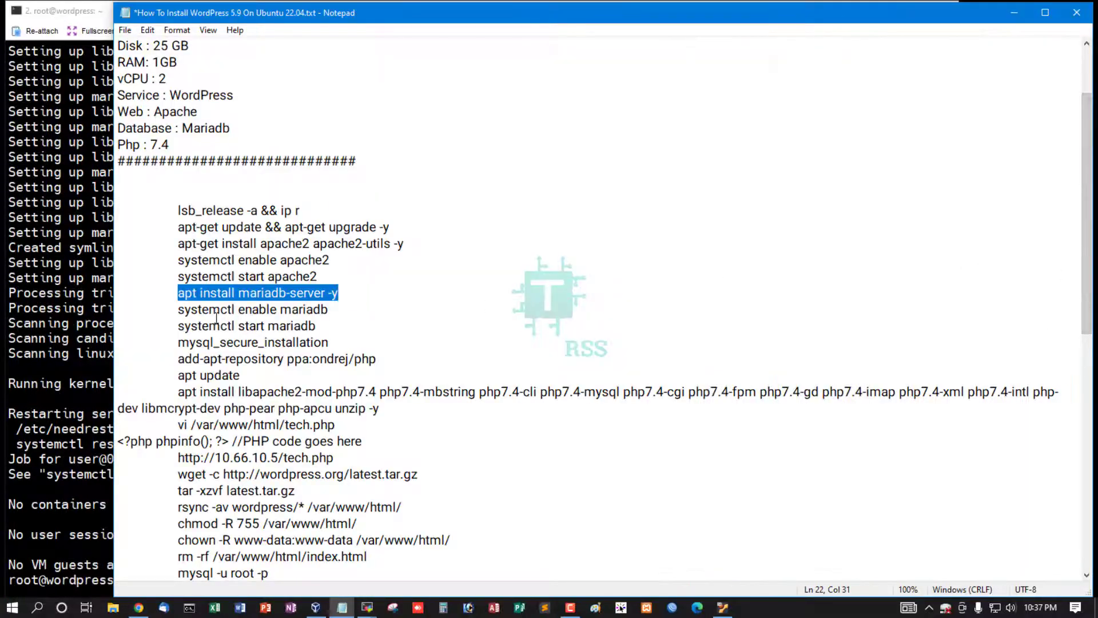
left_click_drag(179, 310, 328, 310)
key("ctrl+c")
left_click(115, 304)
right_click(352, 277)
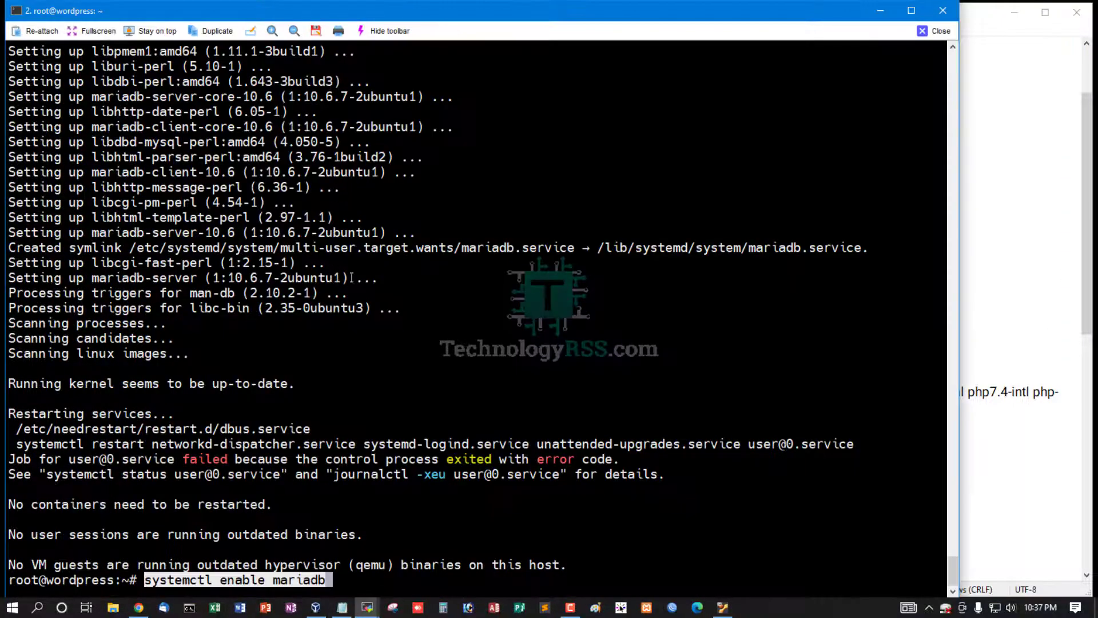
key("Return")
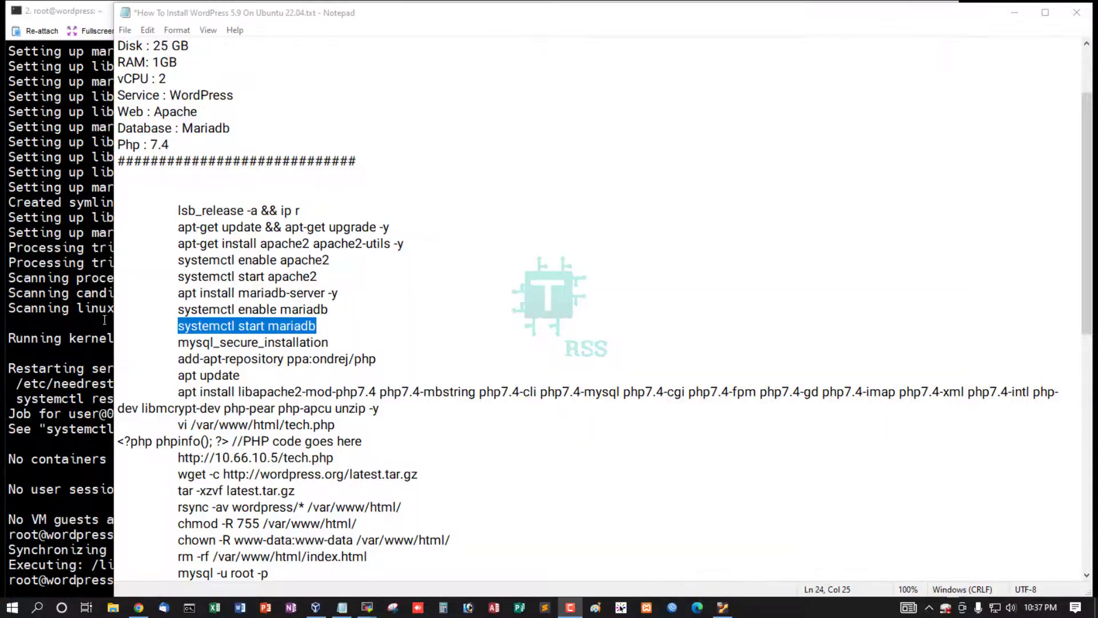
left_click(105, 320)
right_click(129, 270)
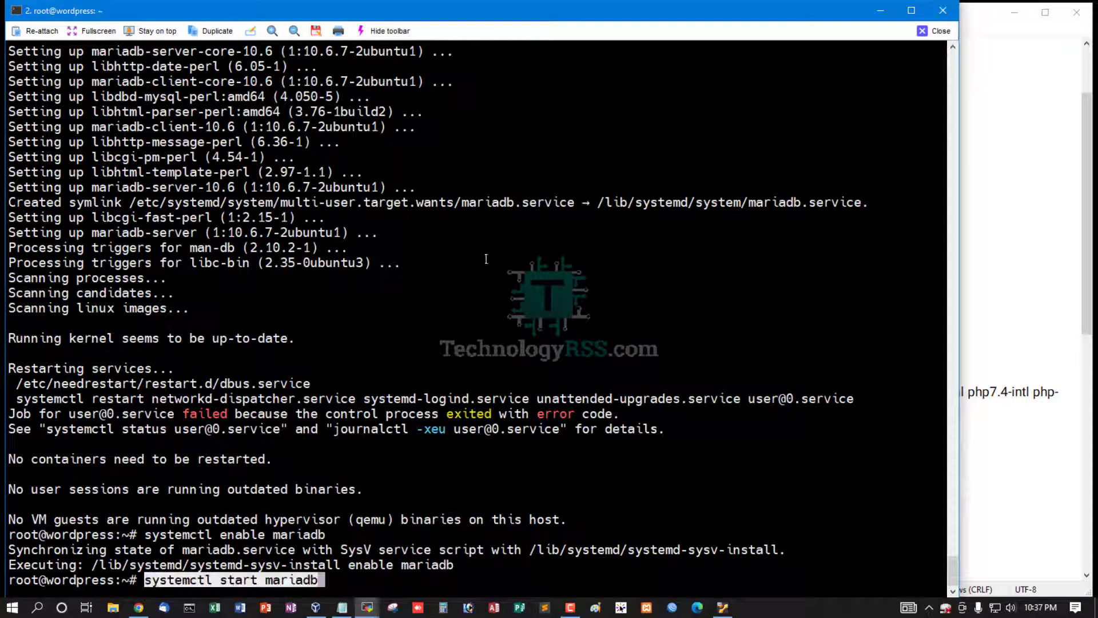
key("Return")
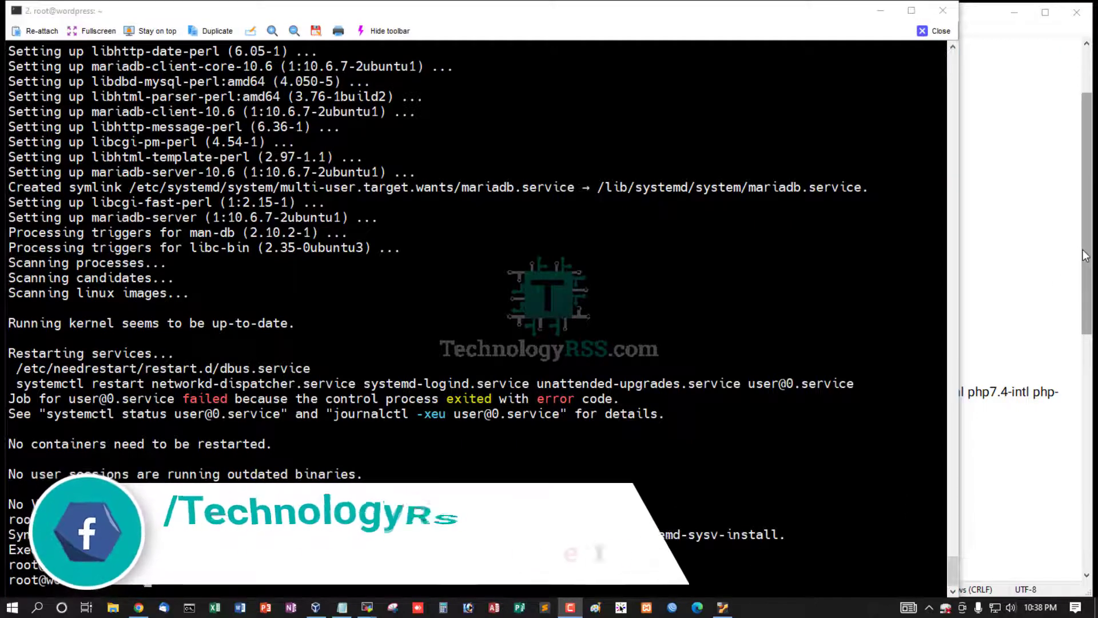
Run mysql_secure_installation and abort it at the root password prompt
key("alt+Tab")
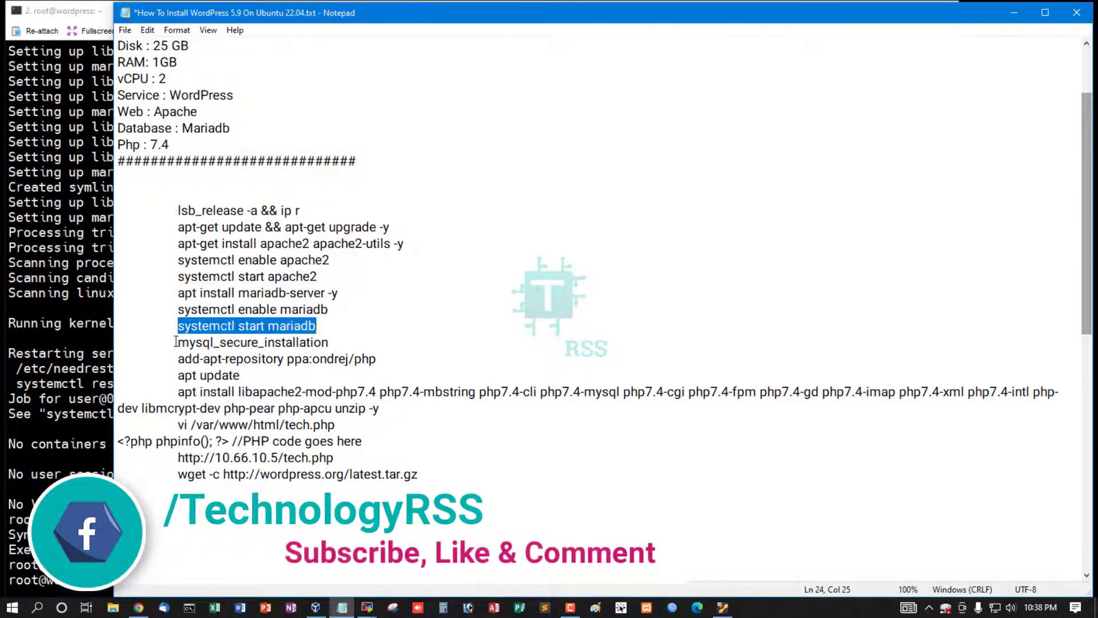
left_click_drag(178, 342, 346, 335)
key("alt+Tab")
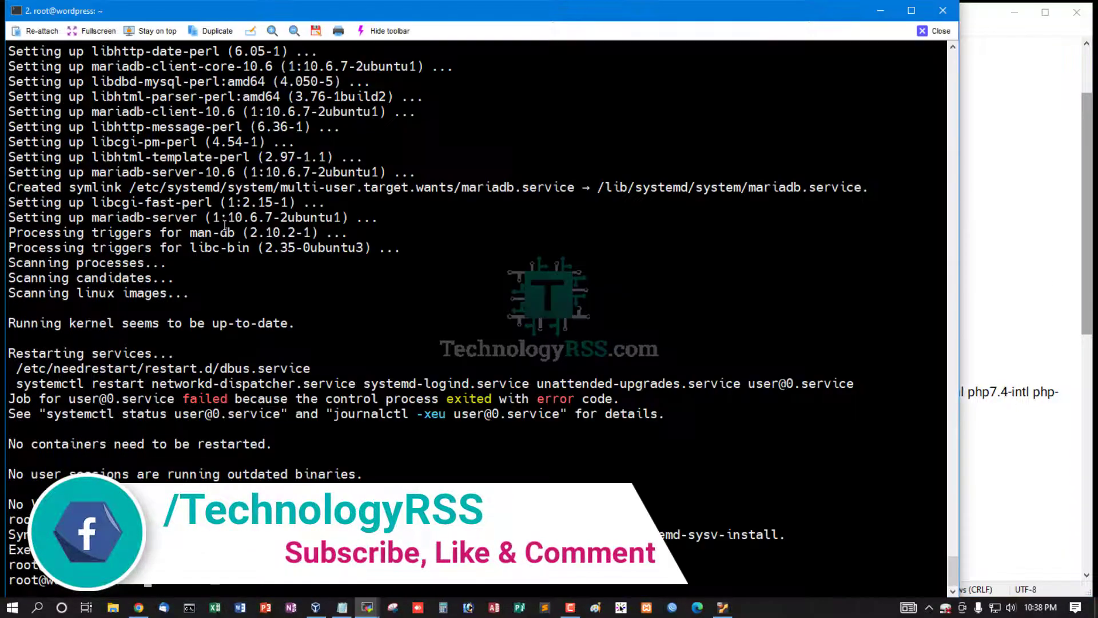
key("ctrl+l")
right_click(230, 220)
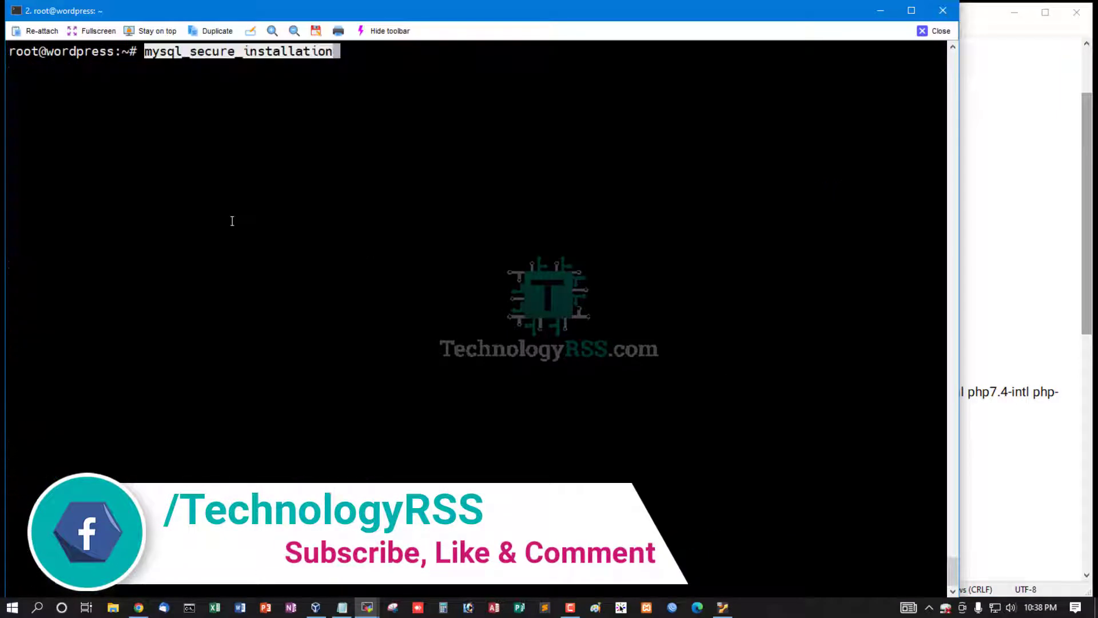
key("Return")
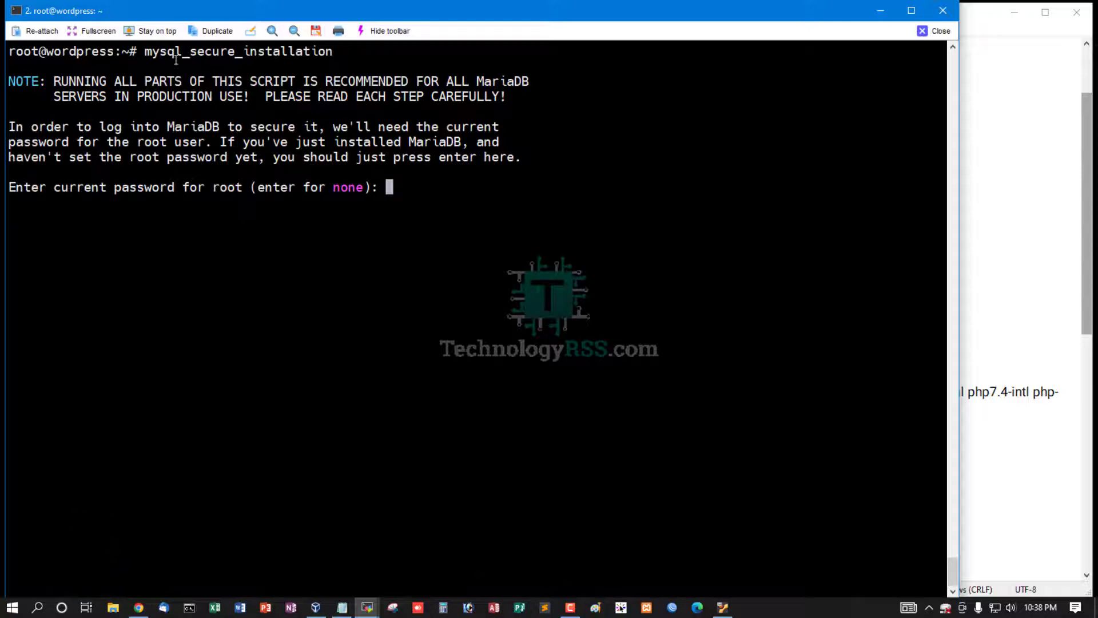
left_click_drag(144, 51, 332, 53)
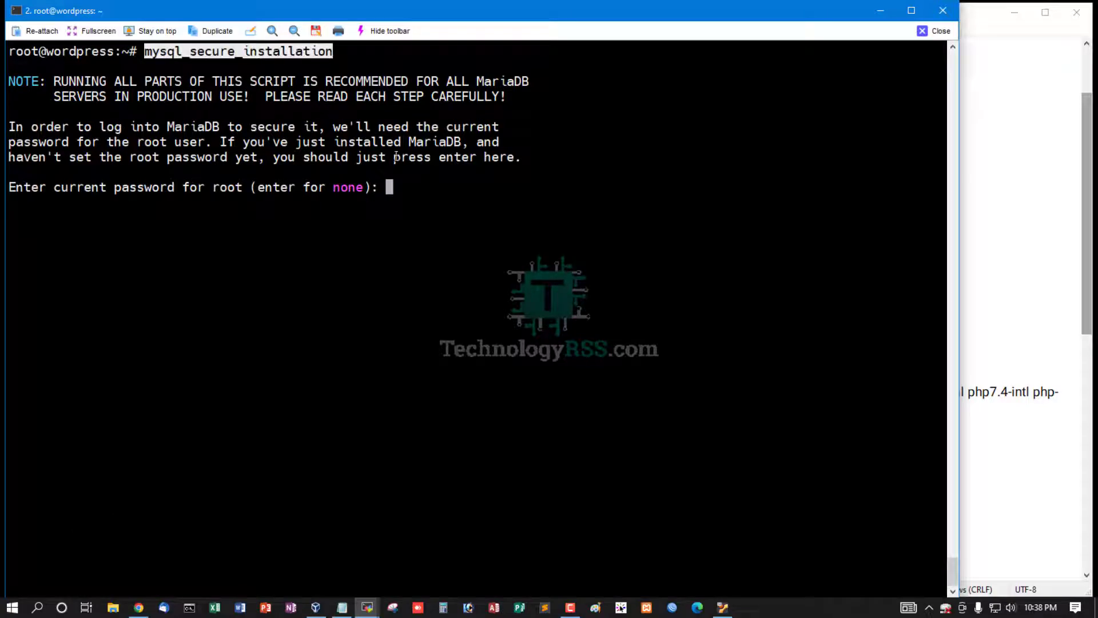
key("ctrl+c")
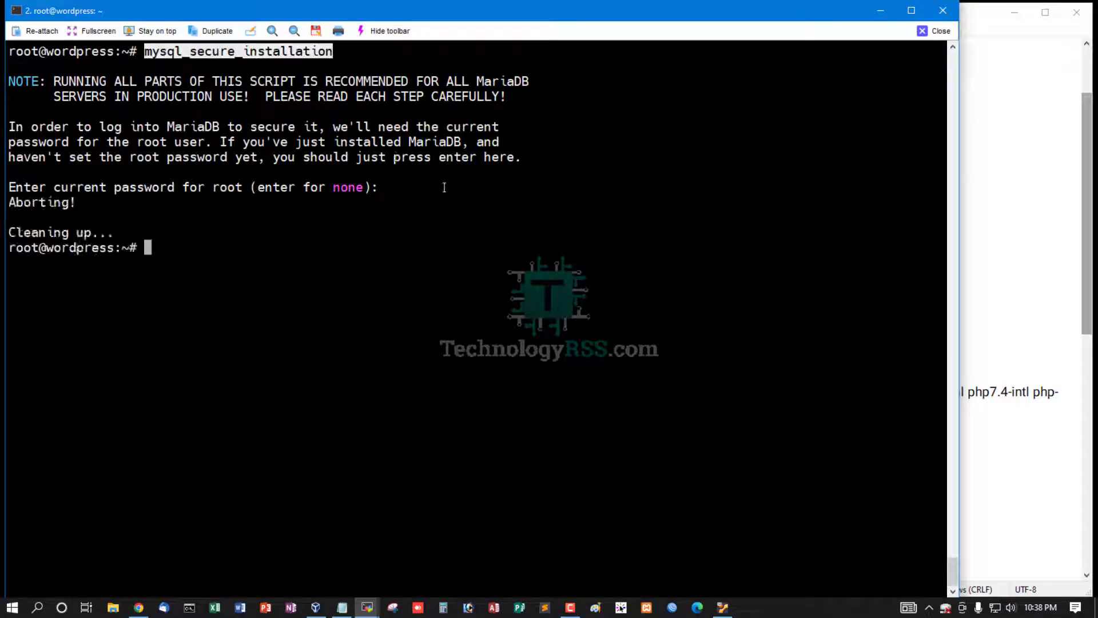
Add the ppa:ondrej/php repository with add-apt-repository and confirm
left_click(1082, 260)
scroll(206, 210, "down", 3)
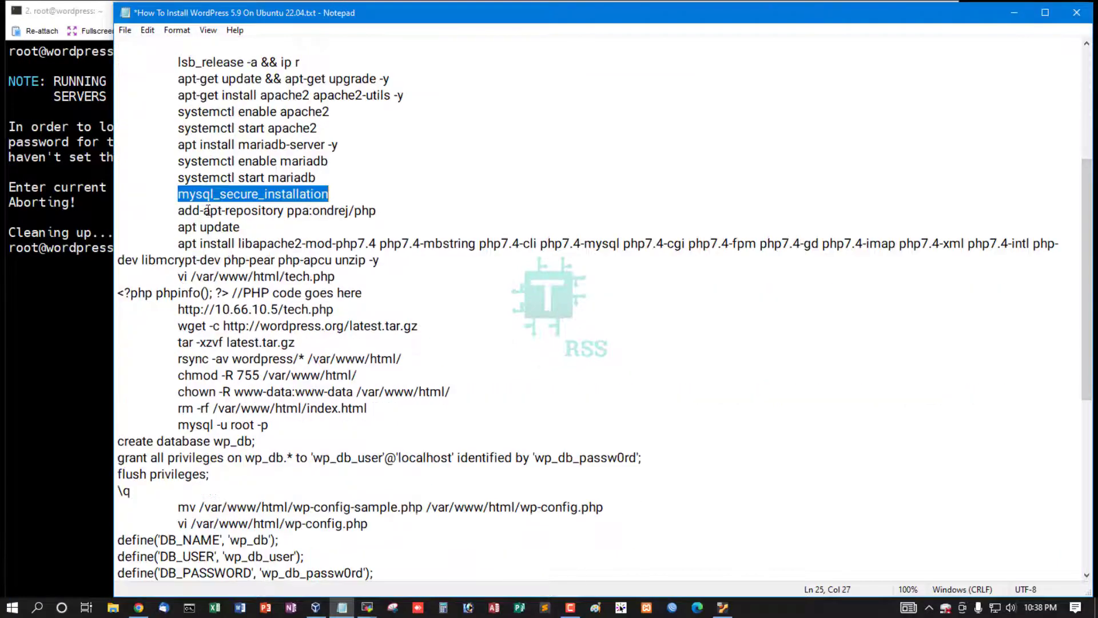
left_click_drag(175, 209, 403, 201)
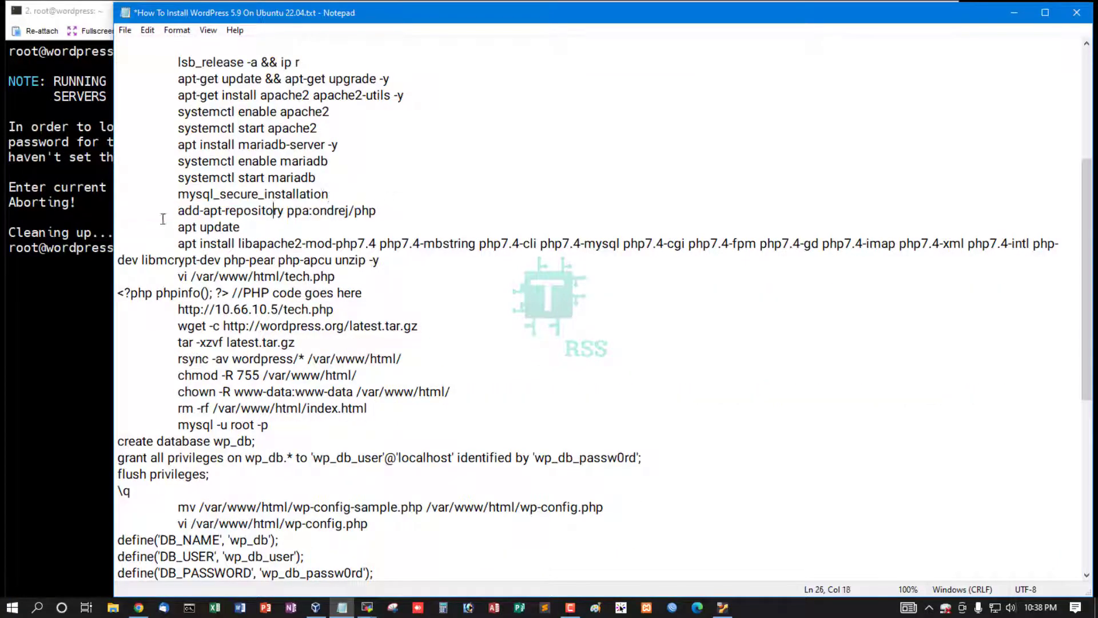
left_click_drag(163, 218, 429, 214)
left_click(82, 345)
right_click(205, 267)
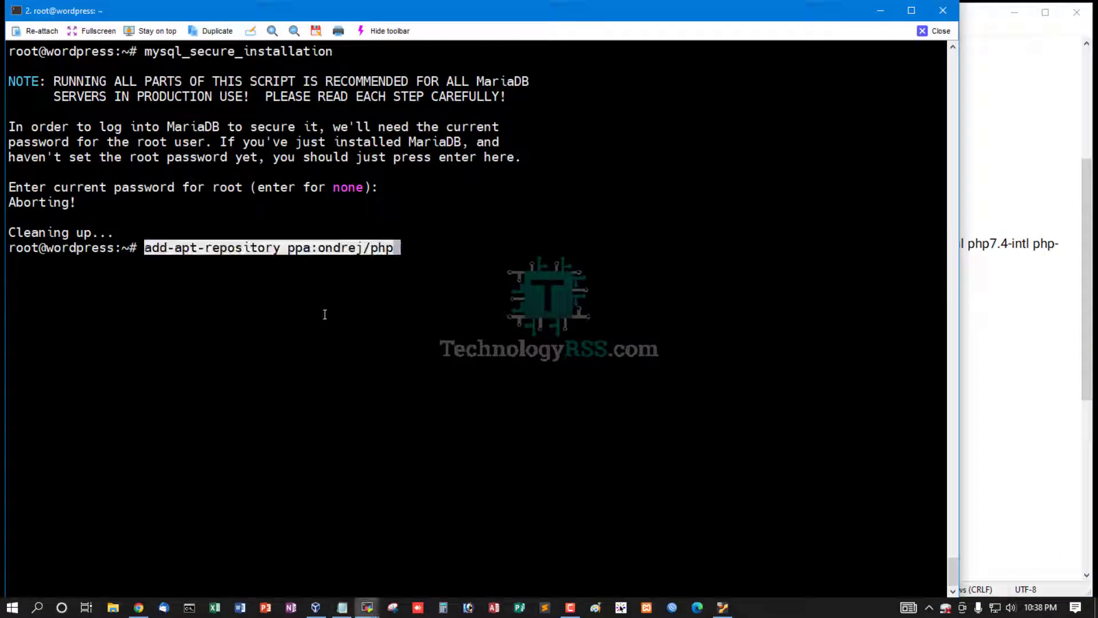
key("Return")
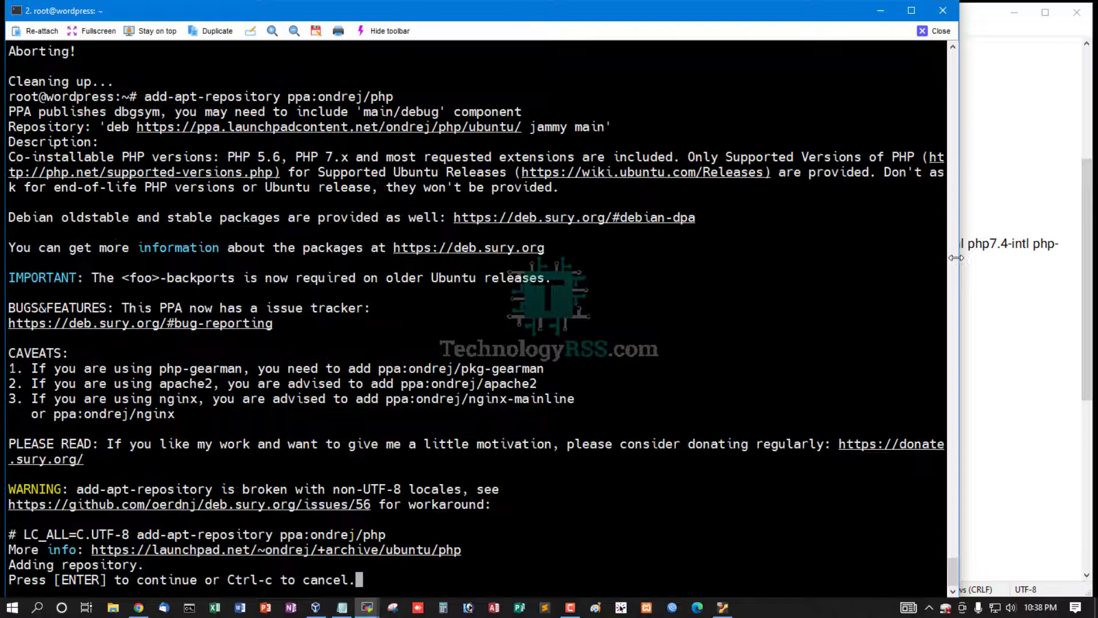
key("Return")
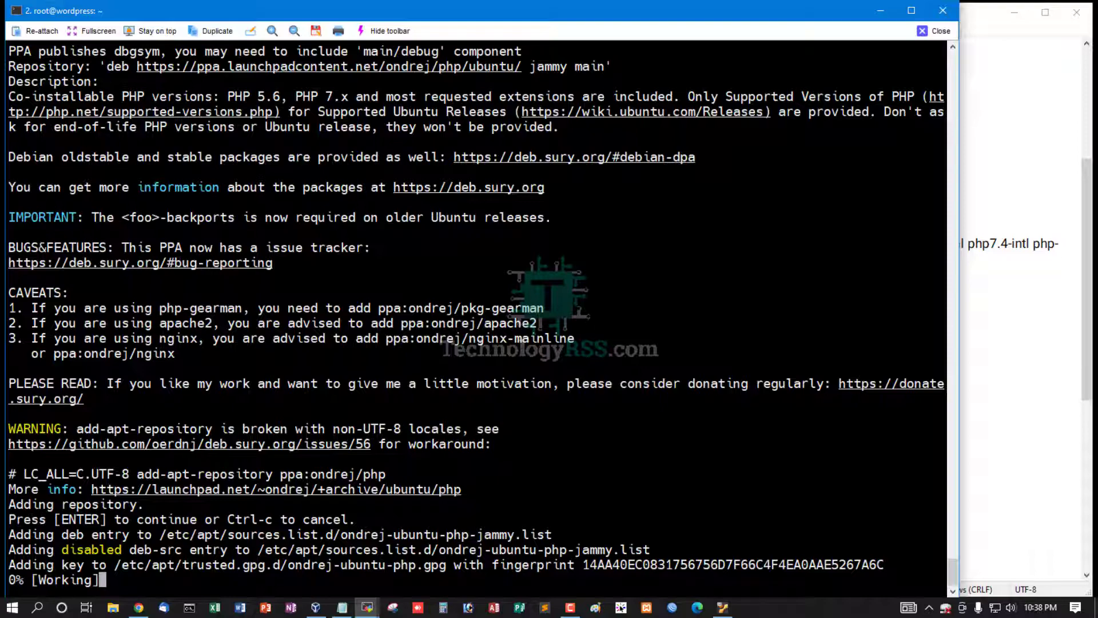
Refresh the package lists with apt update
key("alt+Tab")
left_click_drag(177, 226, 240, 227)
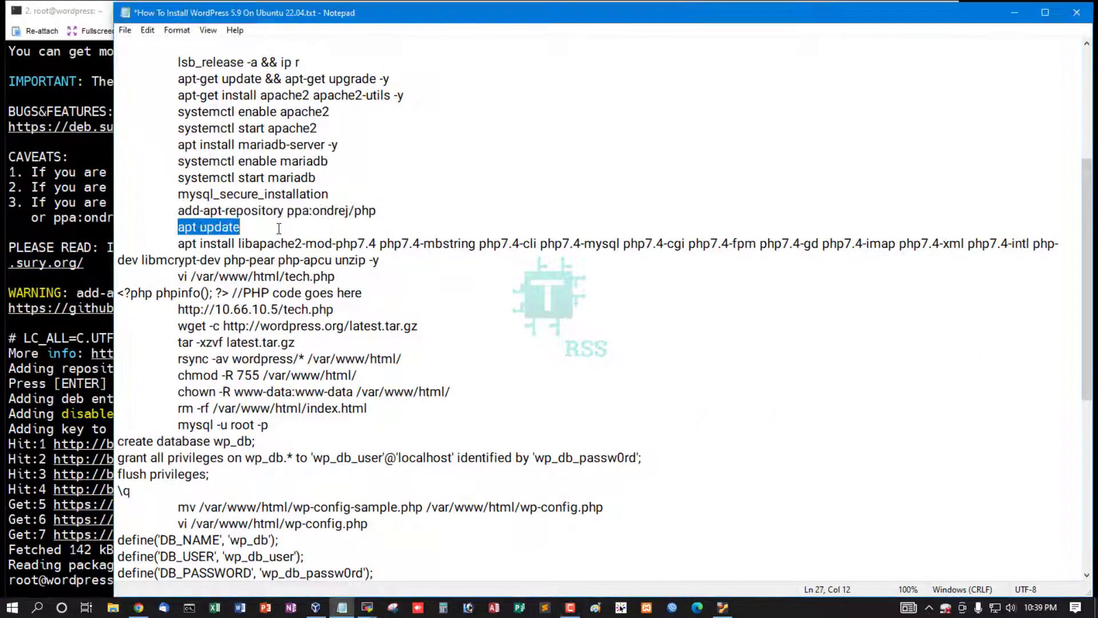
key("ctrl+c")
key("alt+Tab")
right_click(185, 232)
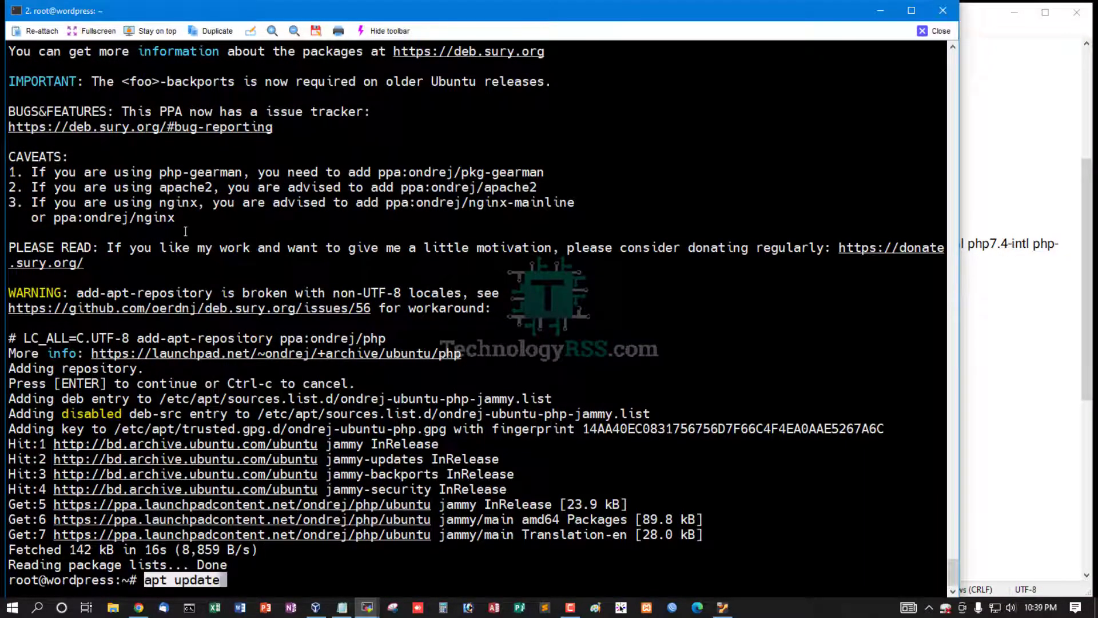
key("ctrl+l")
key("Return")
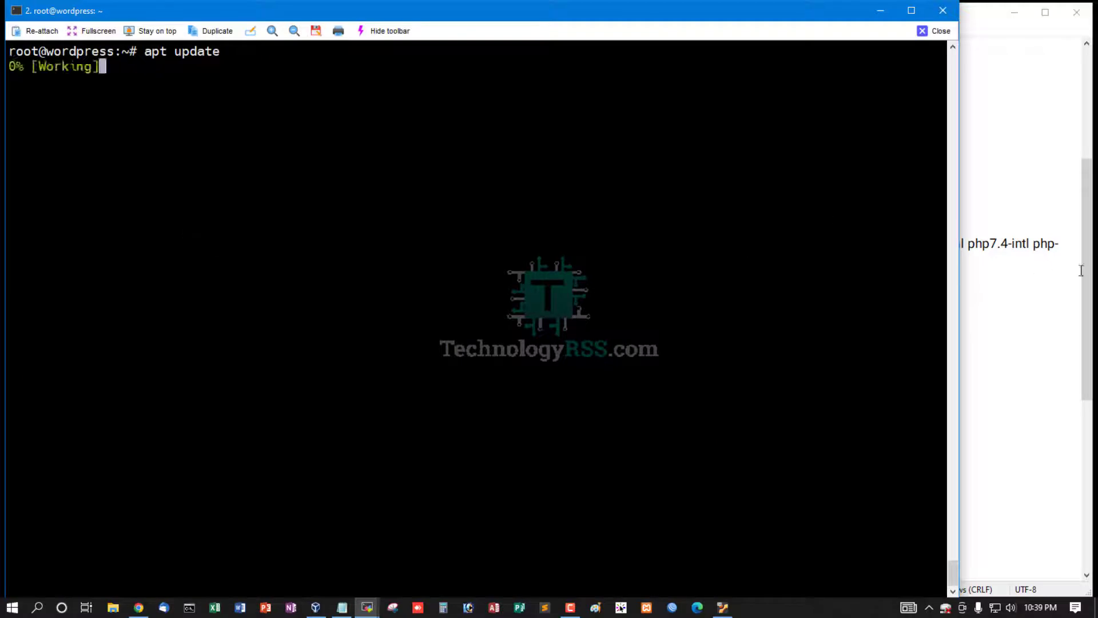
Install PHP 7.4 with its Apache module and extensions
key("alt+Tab")
left_click_drag(177, 243, 422, 254)
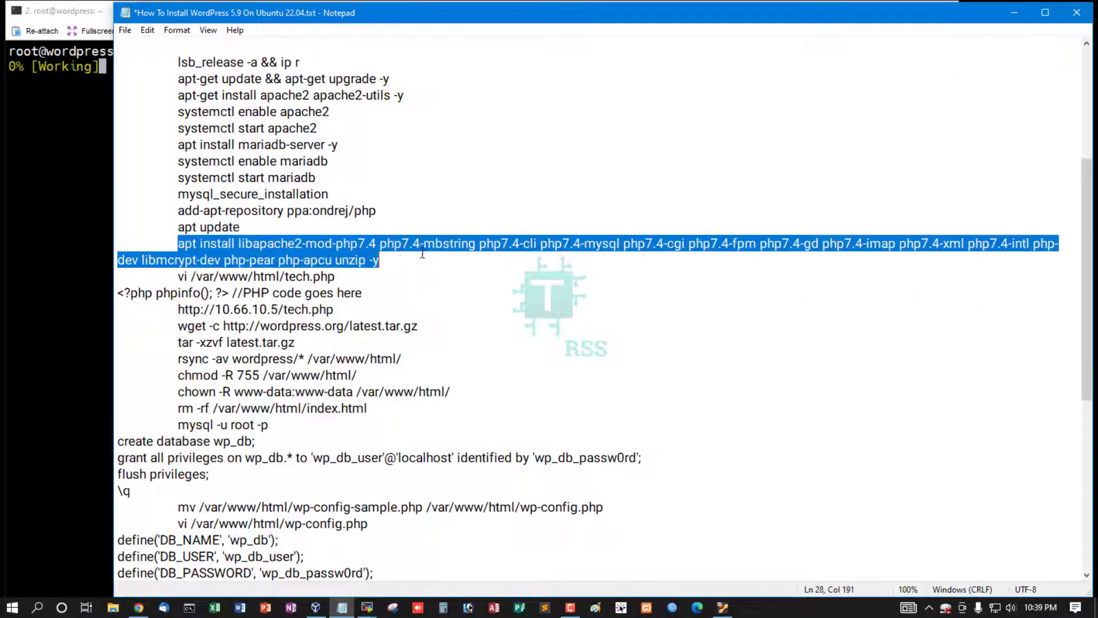
left_click(78, 169)
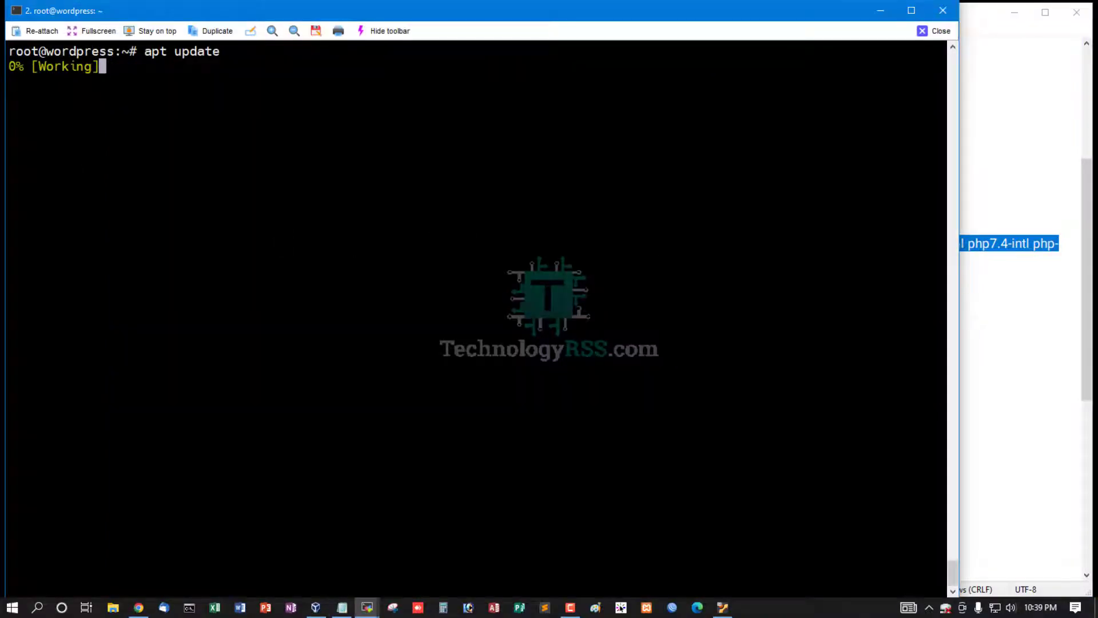
right_click(296, 307)
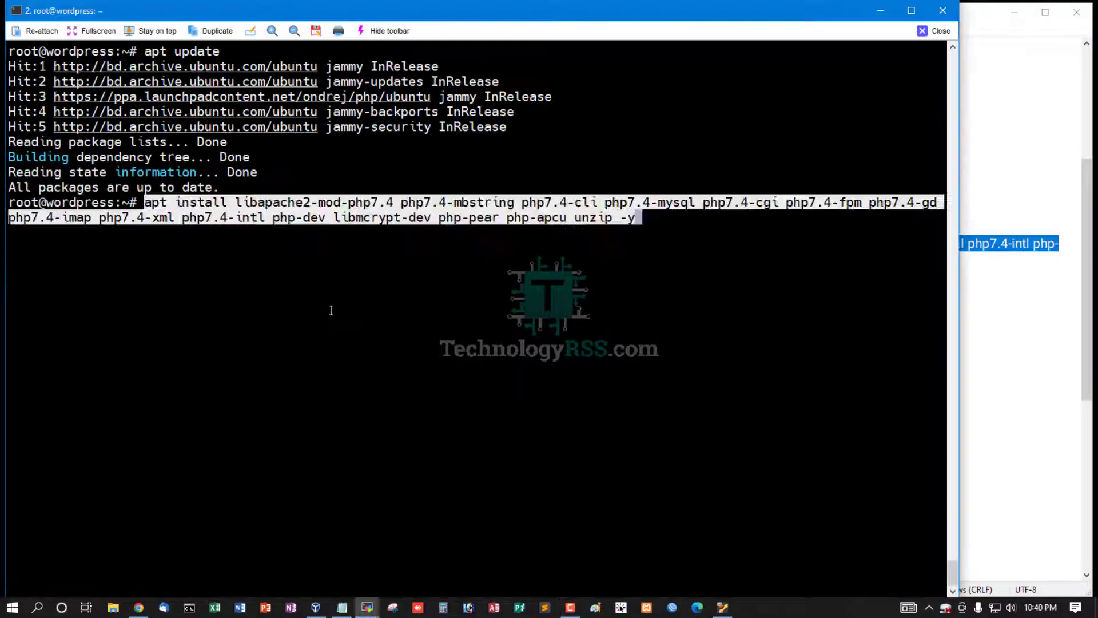
key("Return")
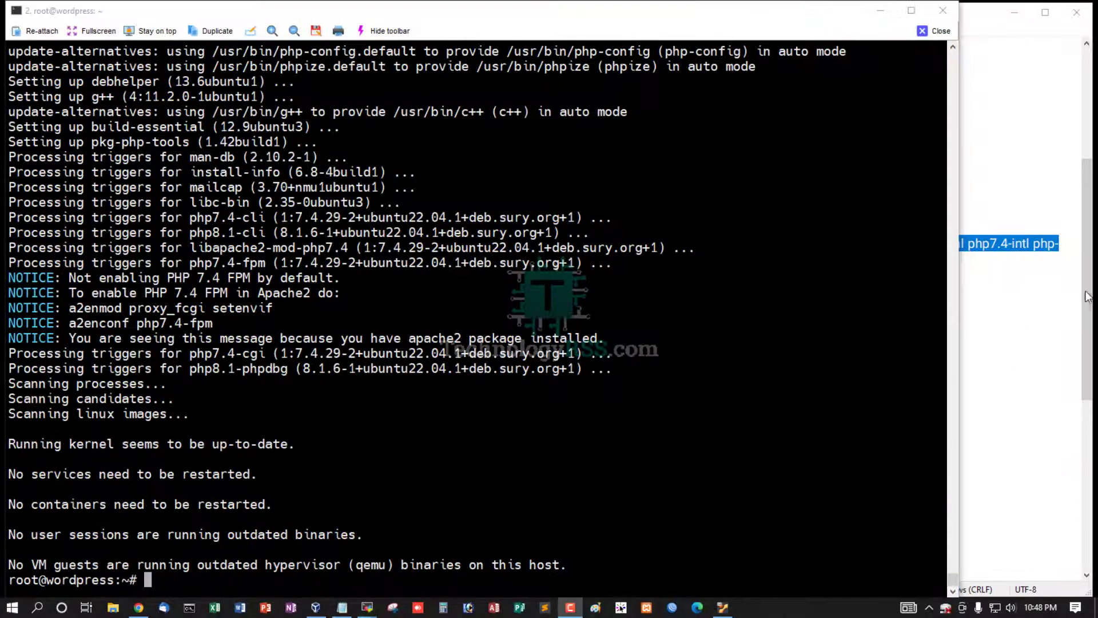
Copy the vi /var/www/html/tech.php command from the notes
left_click(1088, 300)
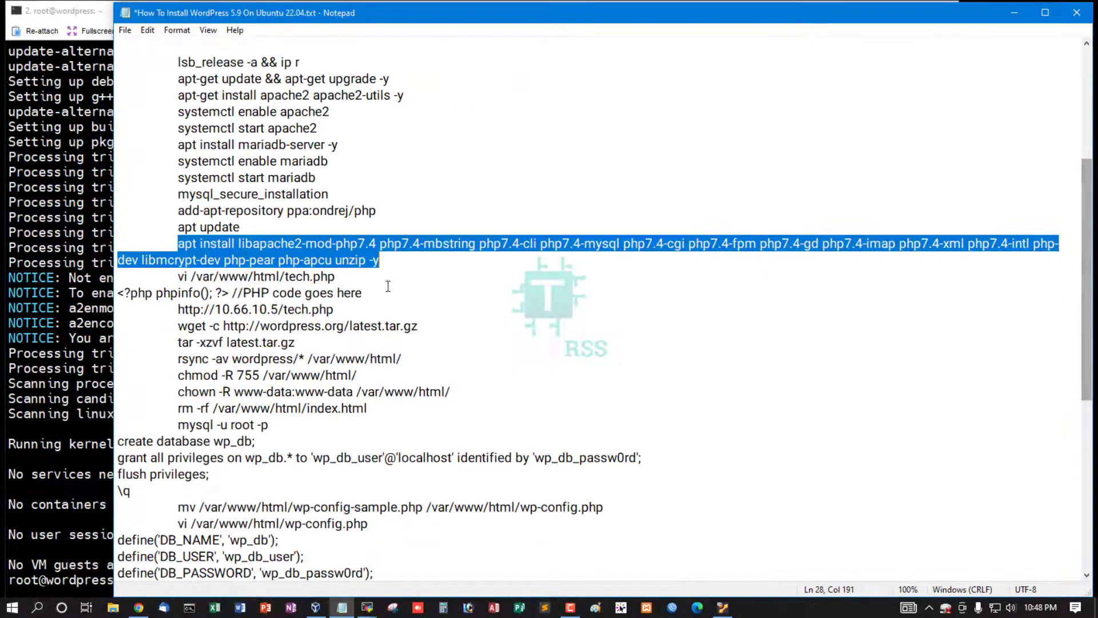
scroll(257, 318, "down", 1)
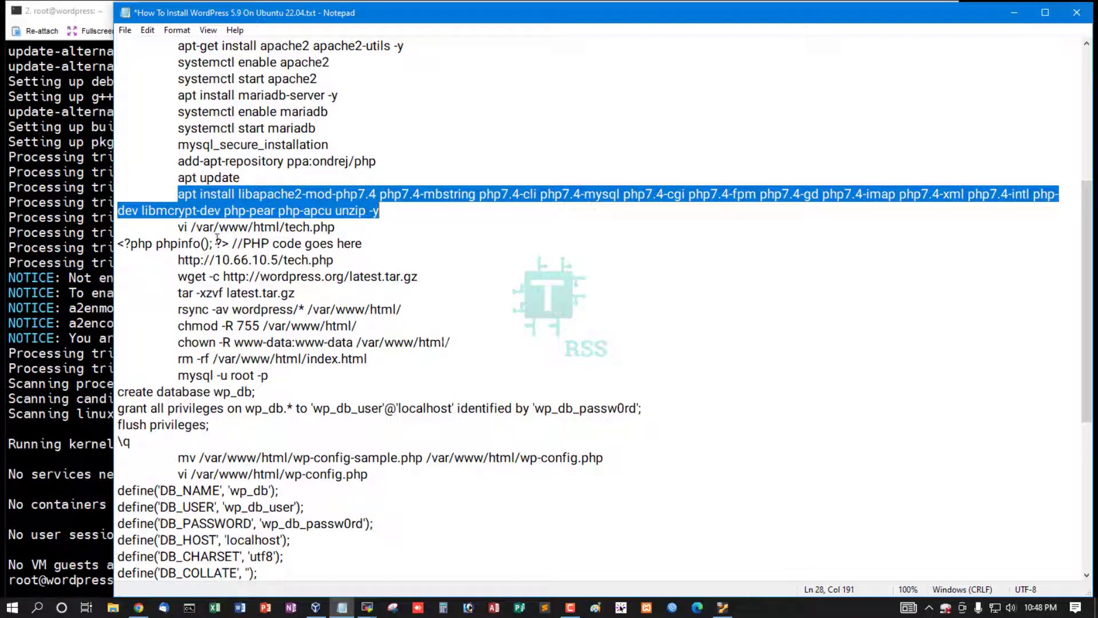
left_click_drag(178, 226, 387, 224)
key("ctrl+c")
left_click(367, 608)
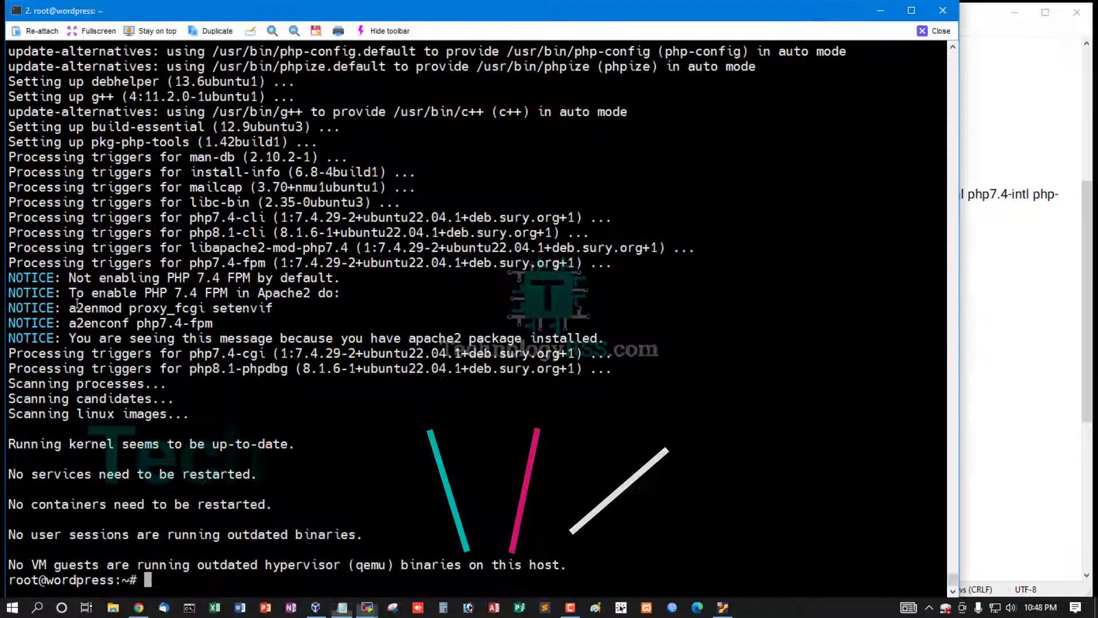
Create /var/www/html/tech.php in vi with the phpinfo() line and save it
right_click(408, 468)
key("Return")
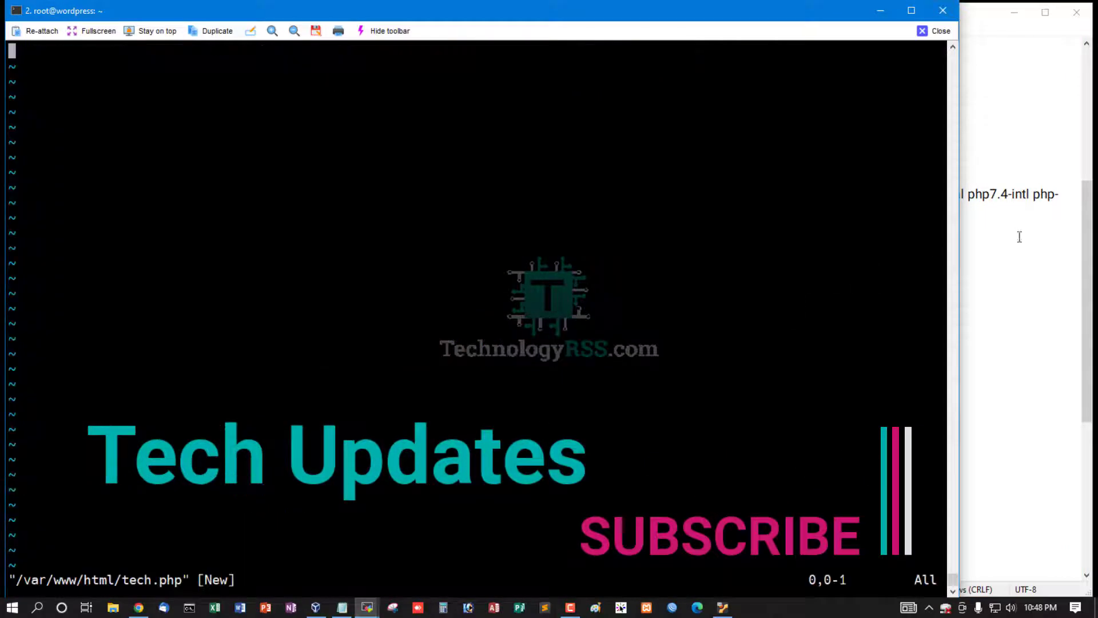
left_click(1020, 237)
left_click(178, 259)
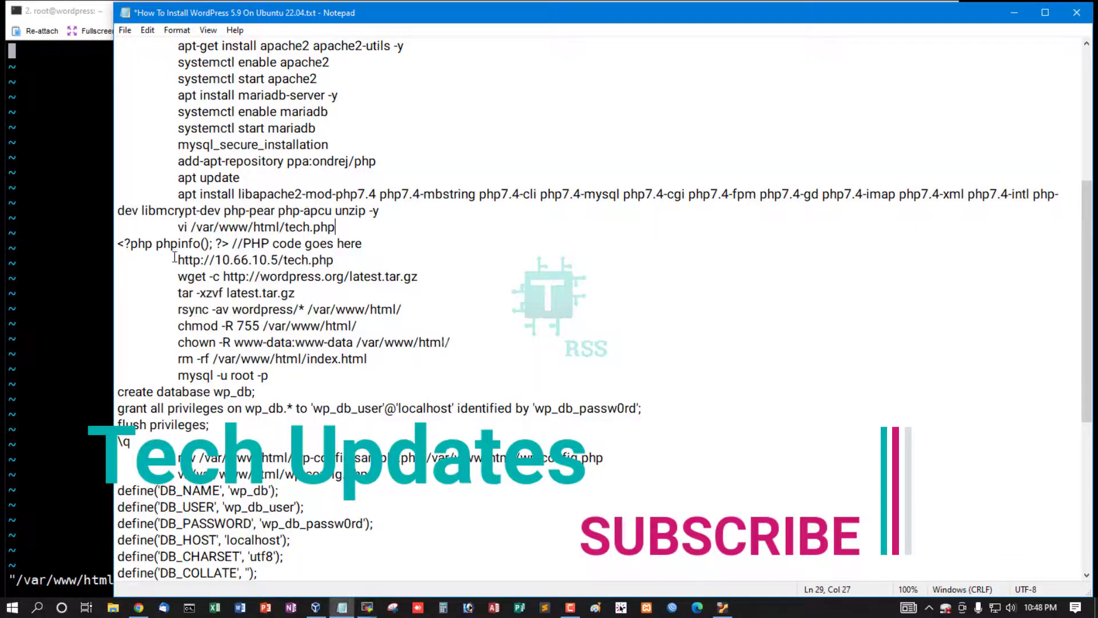
left_click_drag(390, 243, 118, 243)
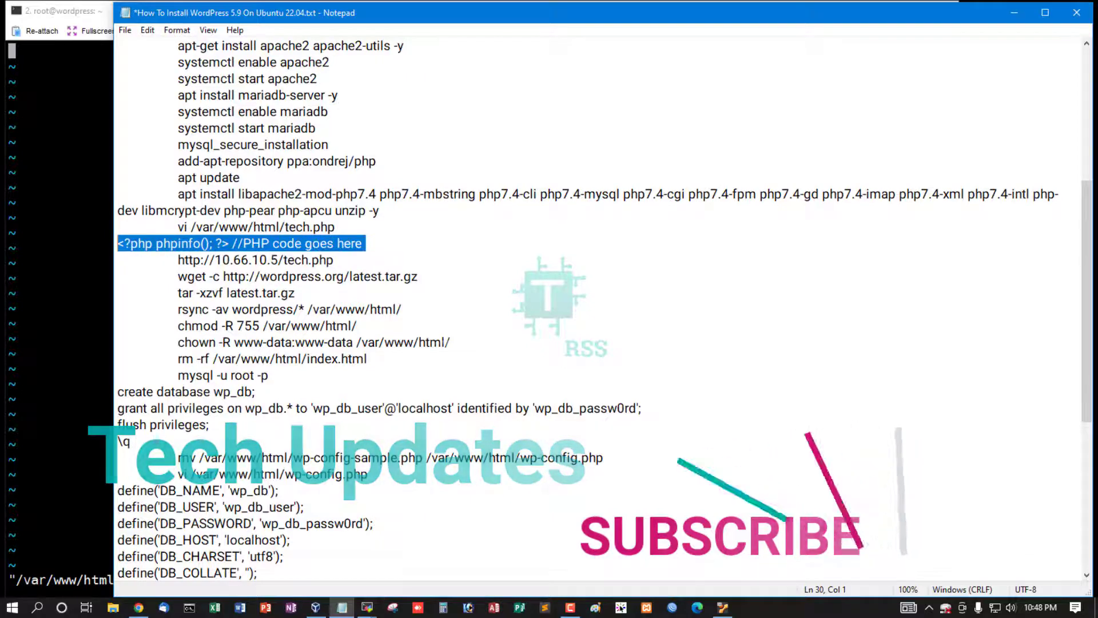
key("ctrl+c")
left_click(99, 127)
key("i")
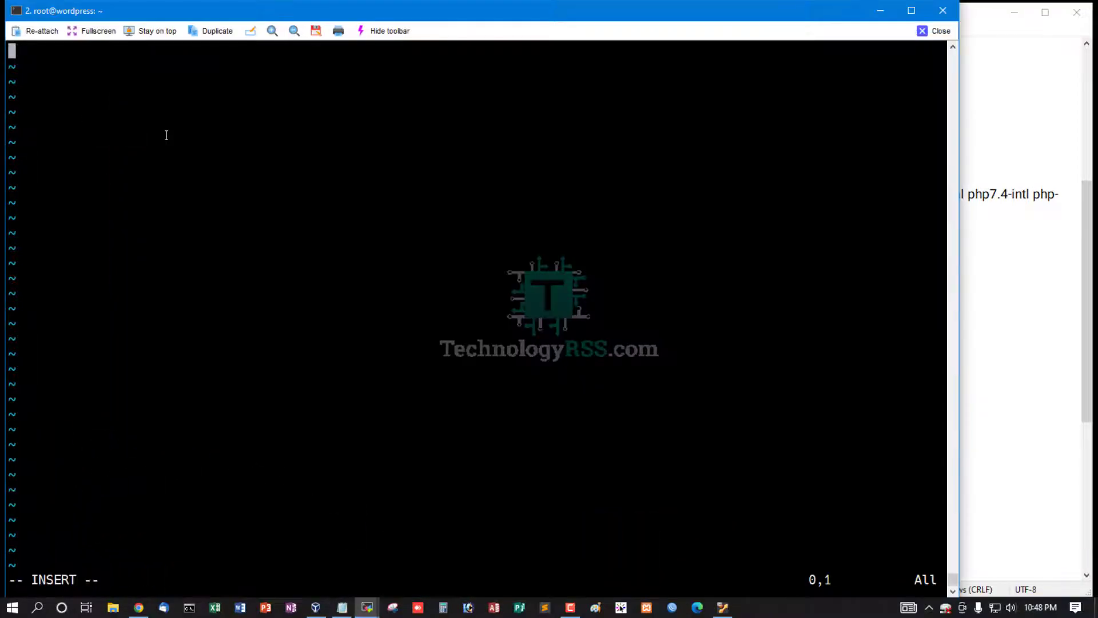
right_click(175, 138)
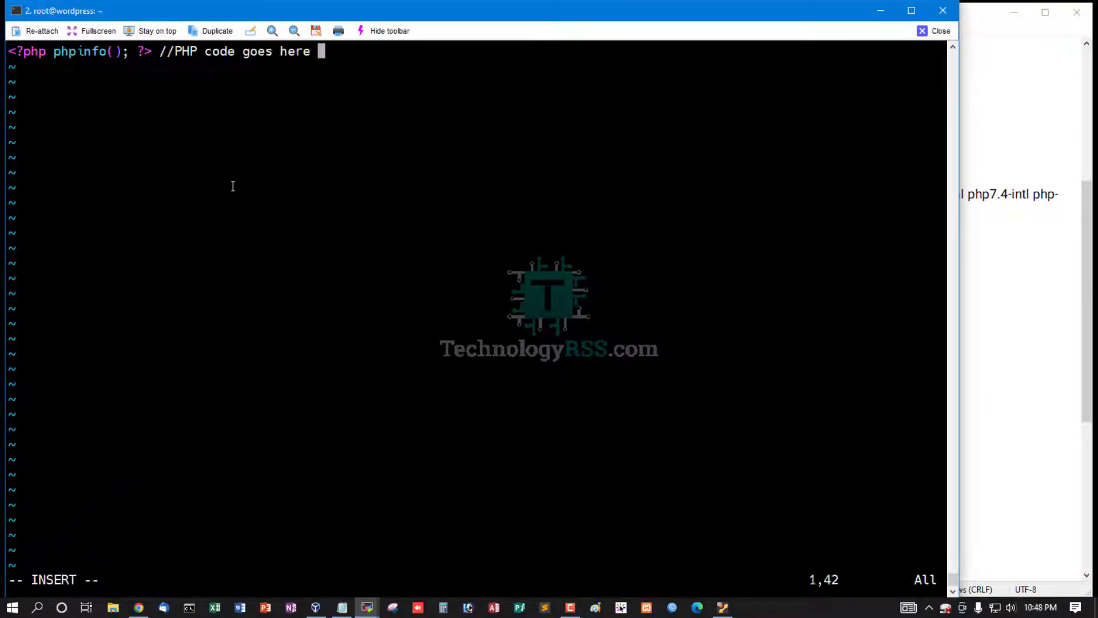
key("Escape")
type(":wq")
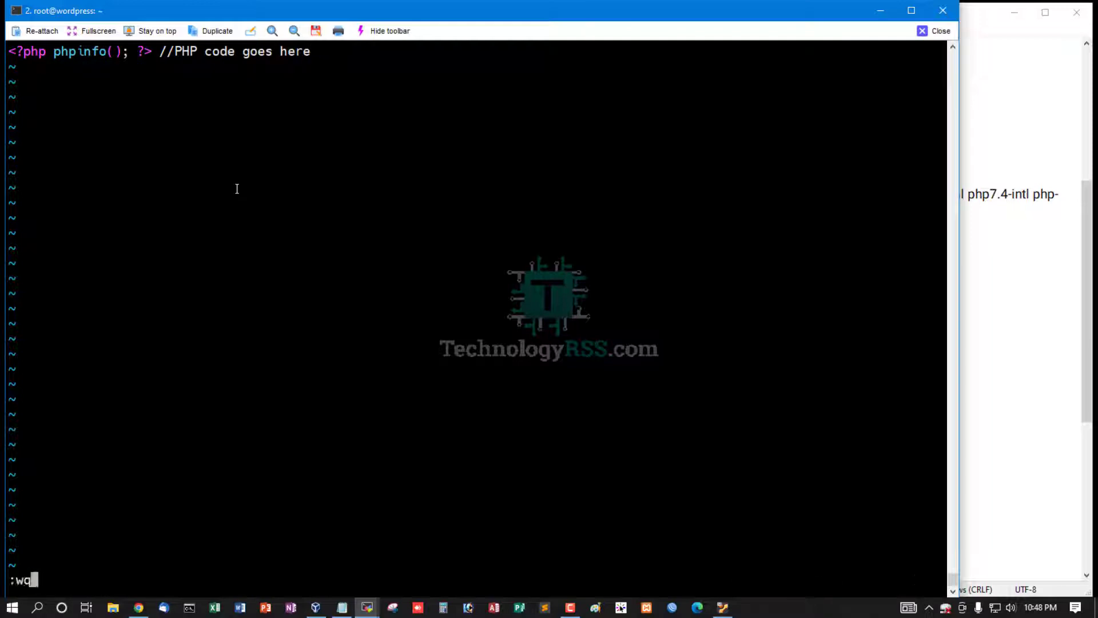
key("Return")
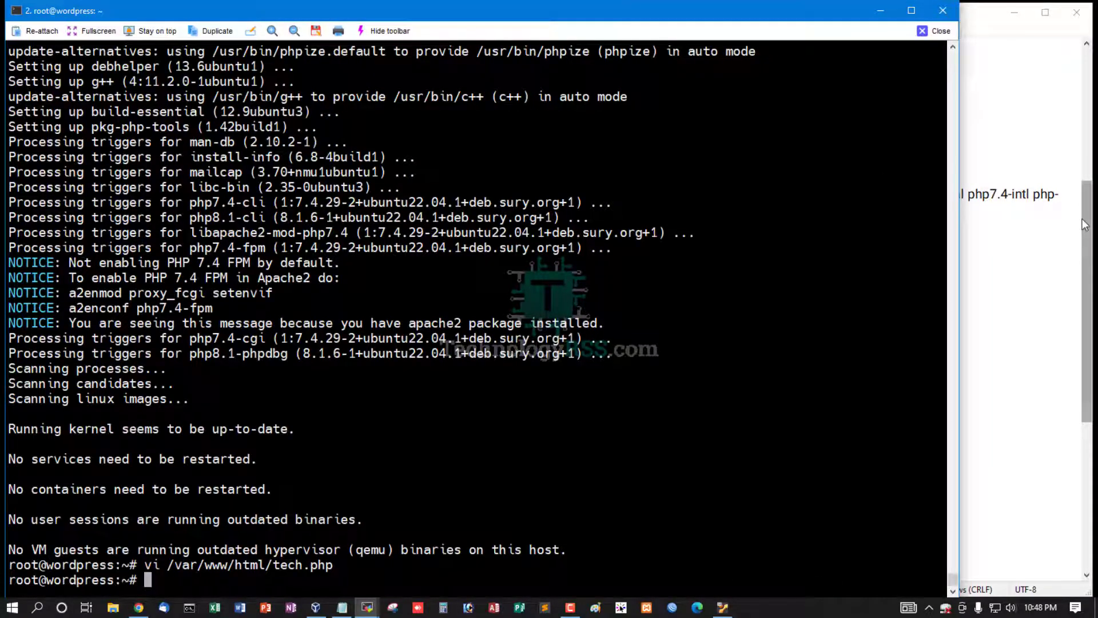
Check 10.66.10.5/tech.php in the browser, confirming PHP Version 7.4.29
left_click(1086, 223)
double_click(197, 260)
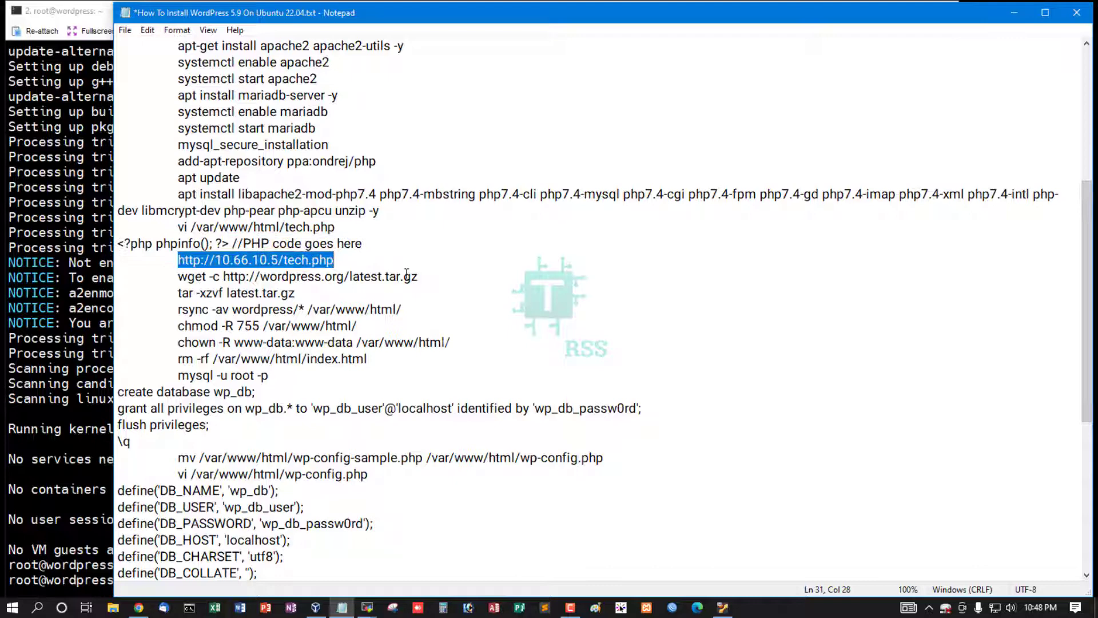
key("alt+Tab")
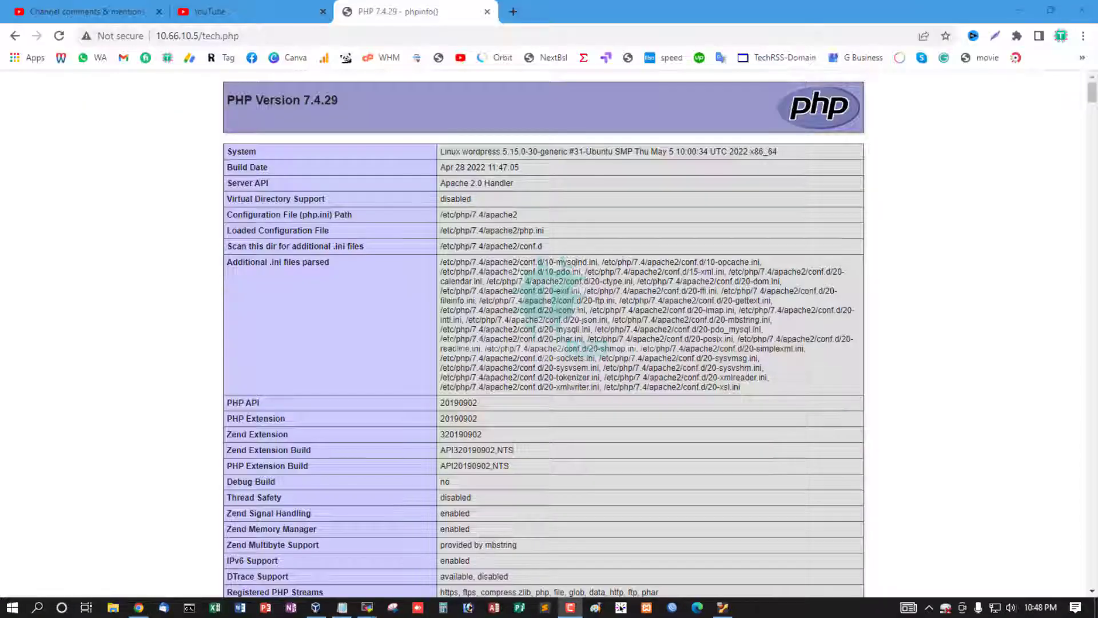
double_click(313, 101)
left_click(372, 105)
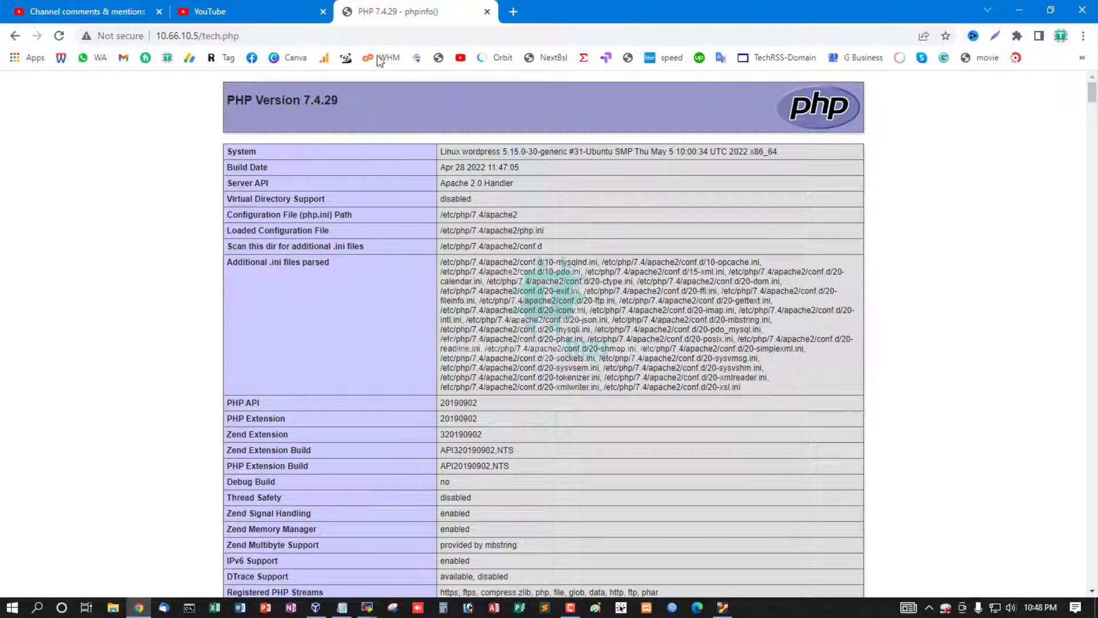
left_click(1018, 10)
Download the latest WordPress archive to the server with wget
left_click_drag(177, 275, 418, 276)
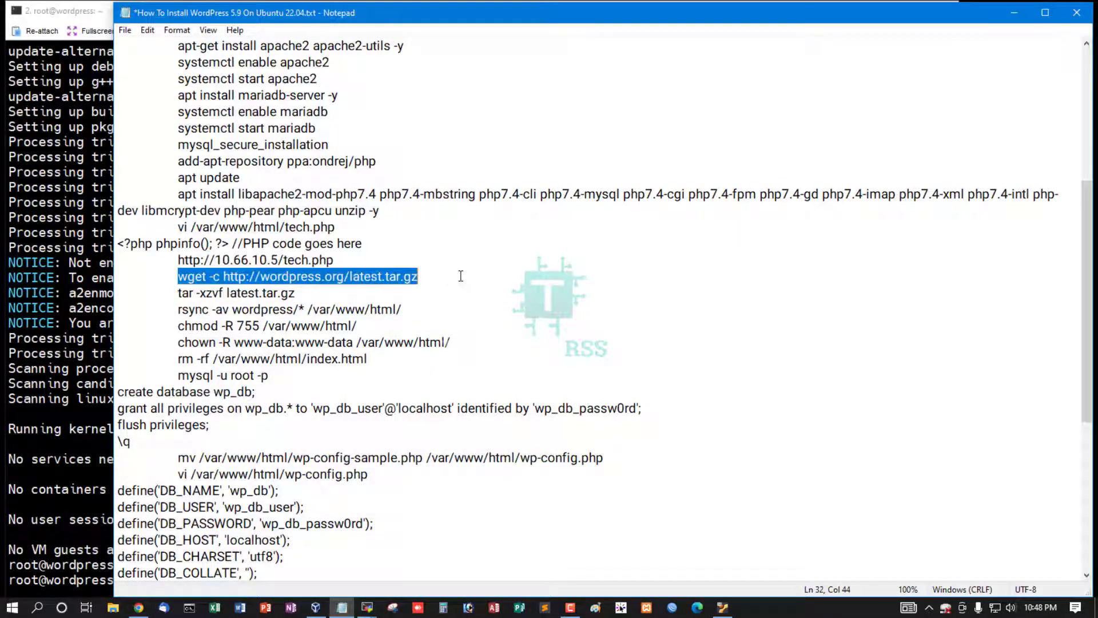
key("ctrl+c")
left_click(73, 235)
right_click(253, 201)
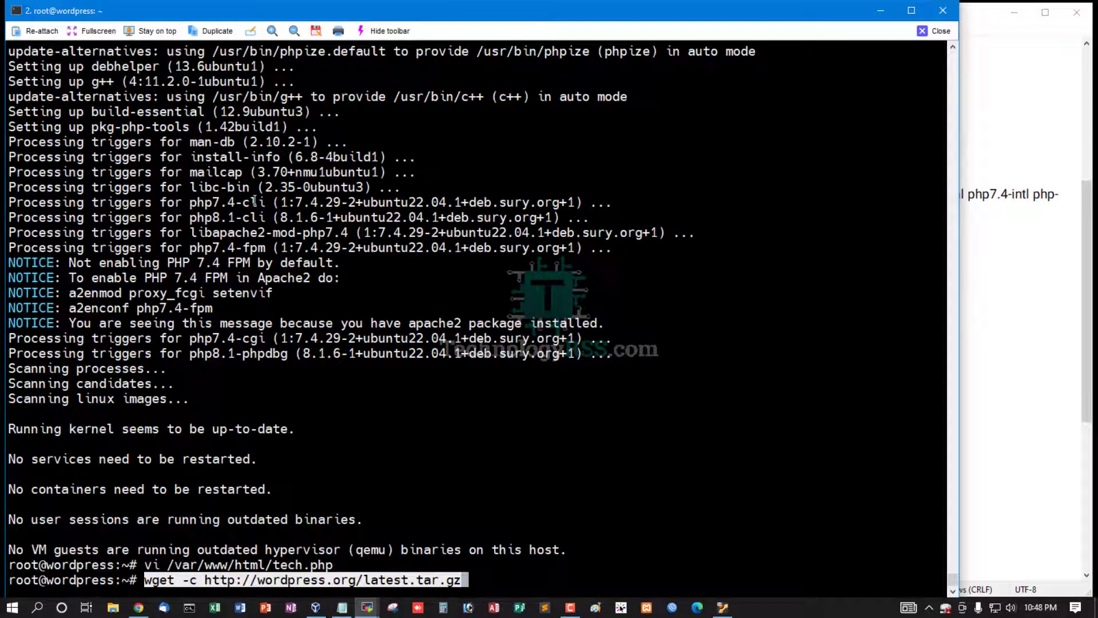
key("ctrl+l")
key("Return")
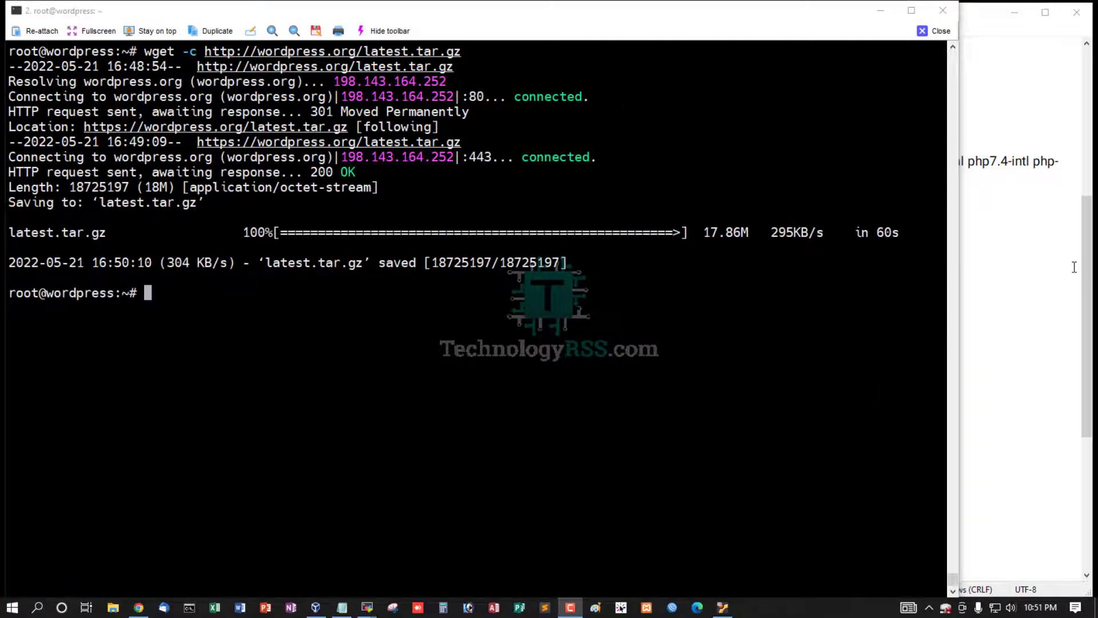
Extract latest.tar.gz with tar -xzvf into a wordpress folder
left_click(1087, 284)
left_click_drag(178, 259, 395, 259)
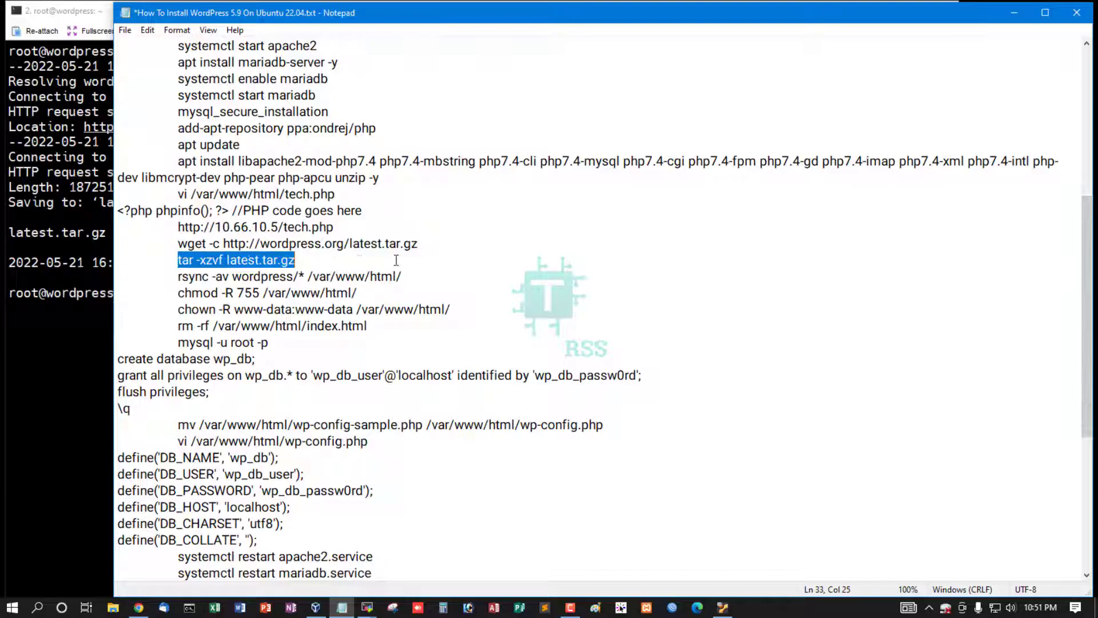
key("ctrl+c")
right_click(76, 337)
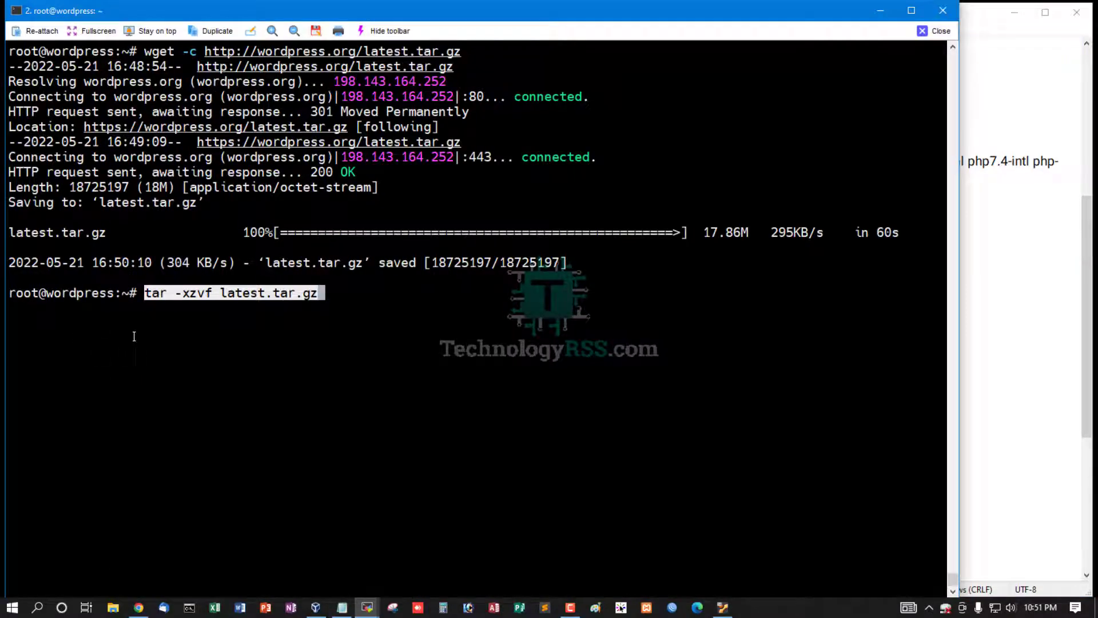
key("ctrl+l")
key("Return")
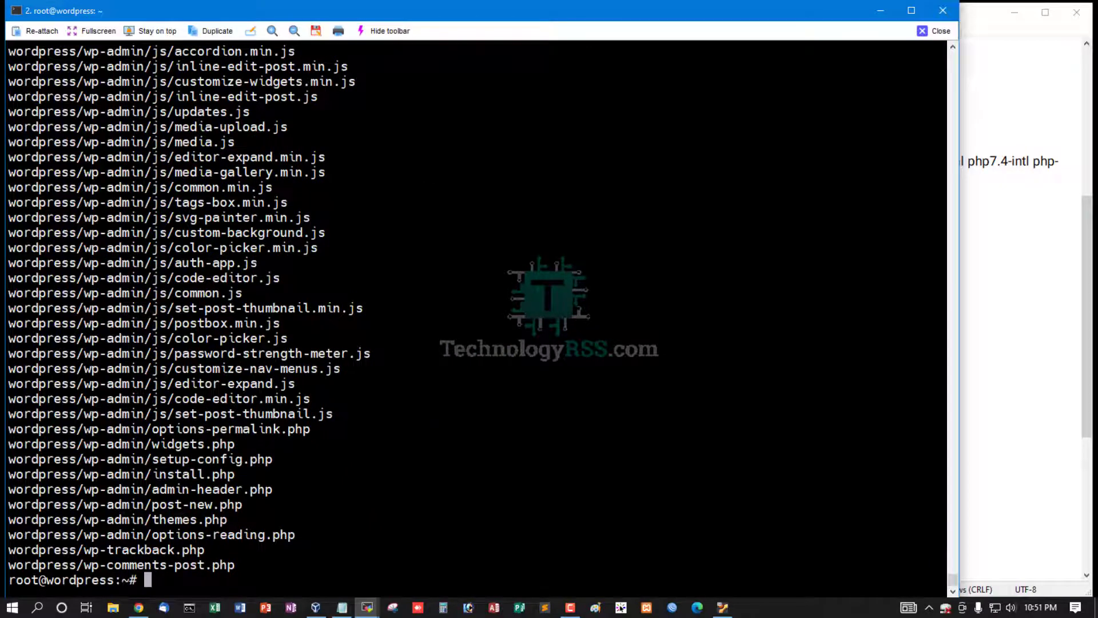
left_click(1087, 343)
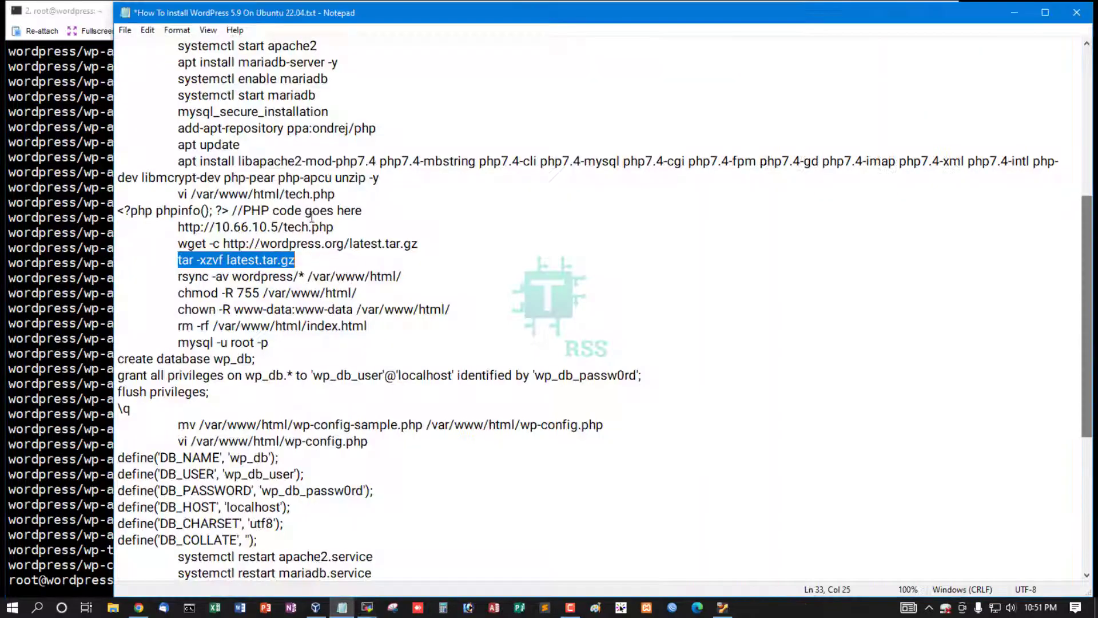
Copy the WordPress files into /var/www/html with rsync
left_click_drag(178, 275, 404, 276)
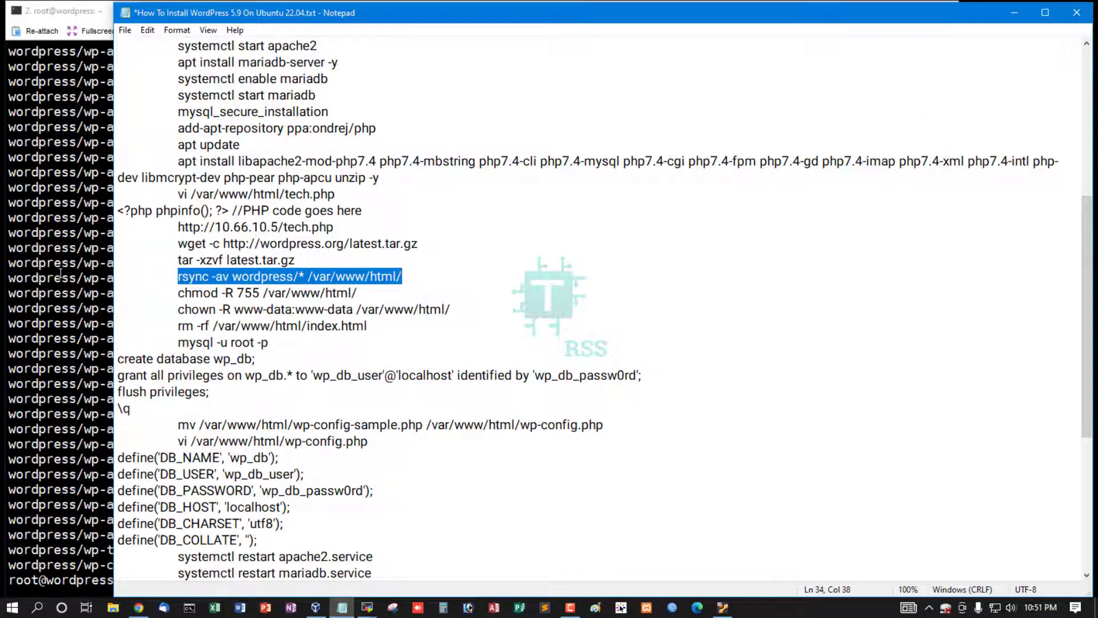
key("alt+Tab")
right_click(193, 239)
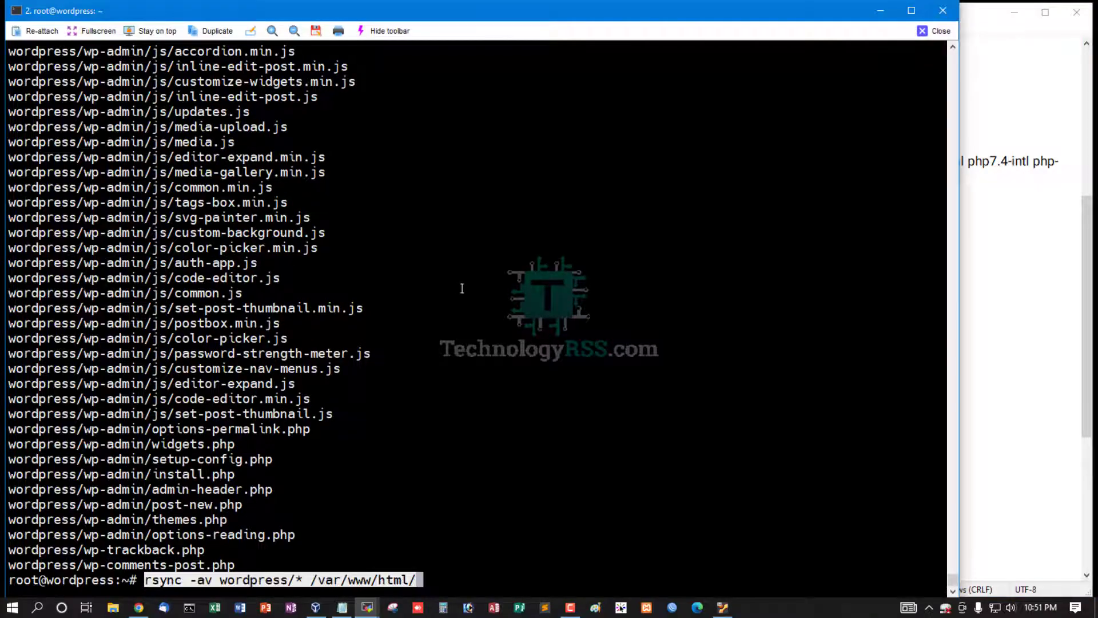
key("ctrl+l")
key("Return")
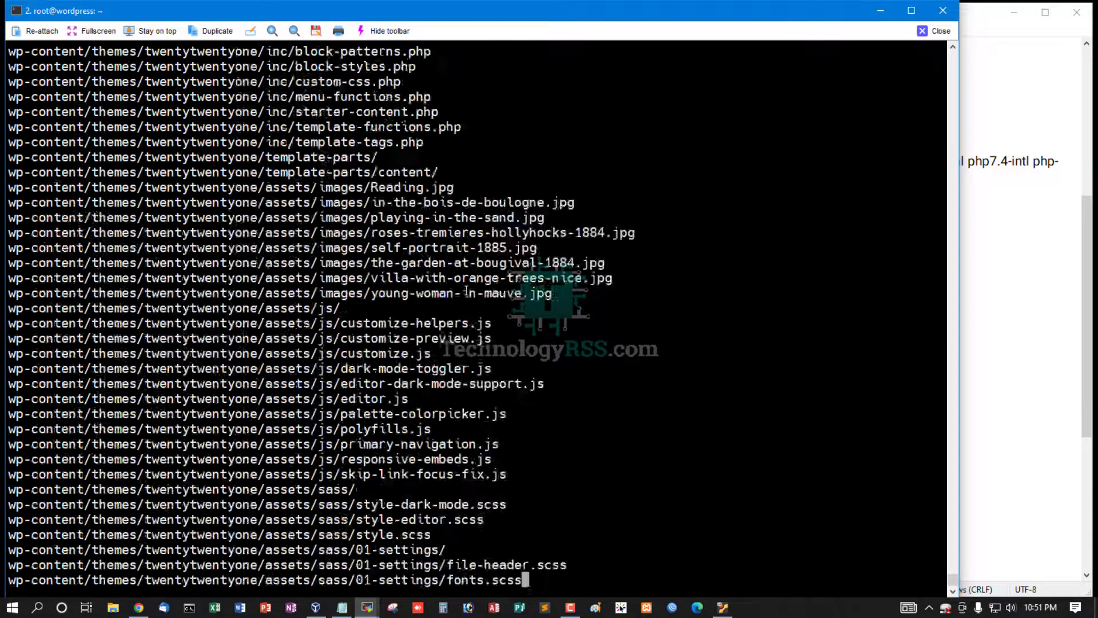
Give /var/www/html recursive 755 permissions and www-data:www-data ownership
key("alt+Tab")
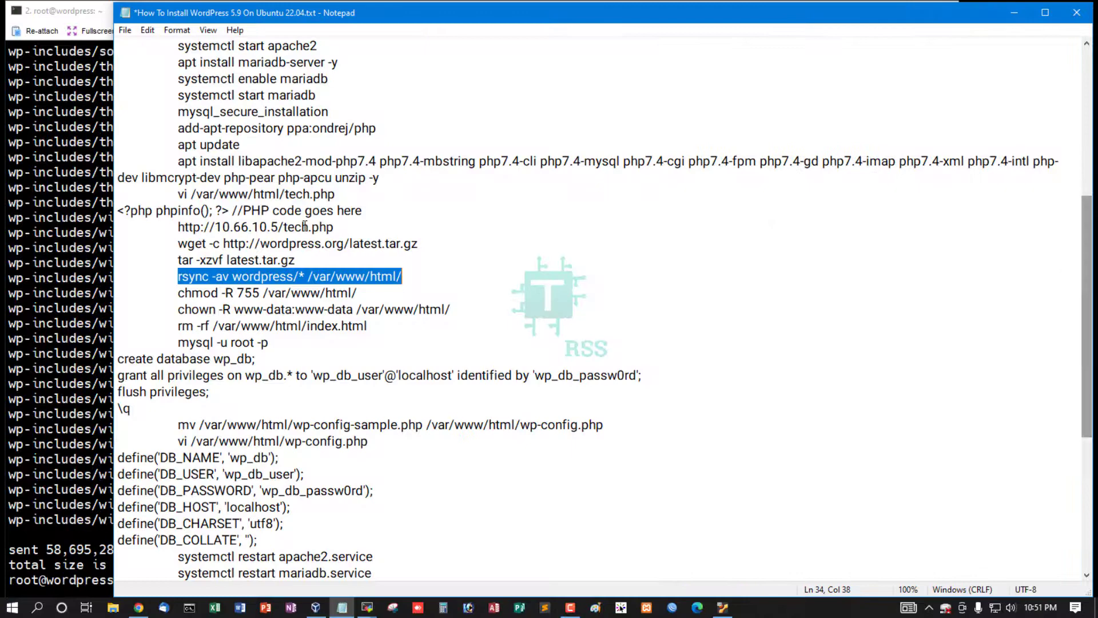
left_click_drag(179, 292, 357, 293)
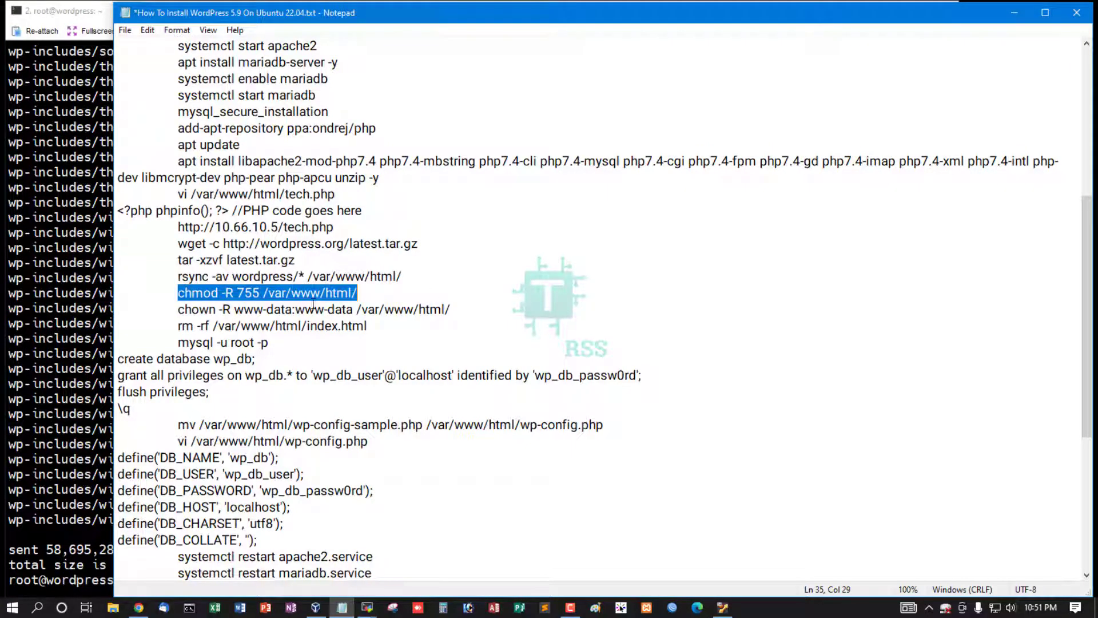
key("ctrl+c")
right_click(92, 275)
key("ctrl+l")
key("Return")
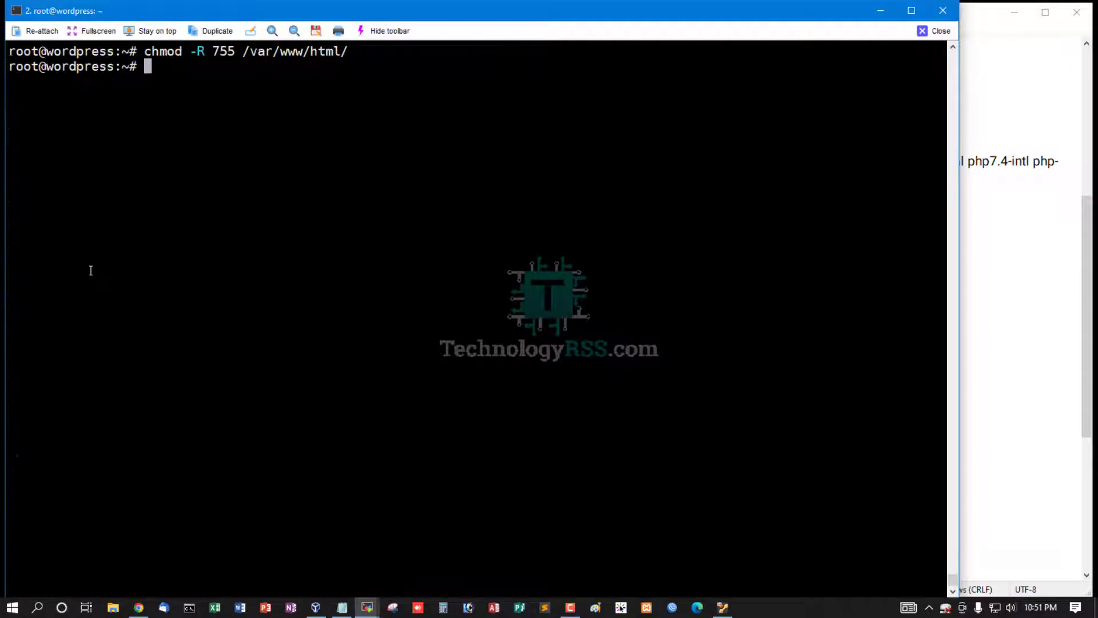
left_click(1076, 315)
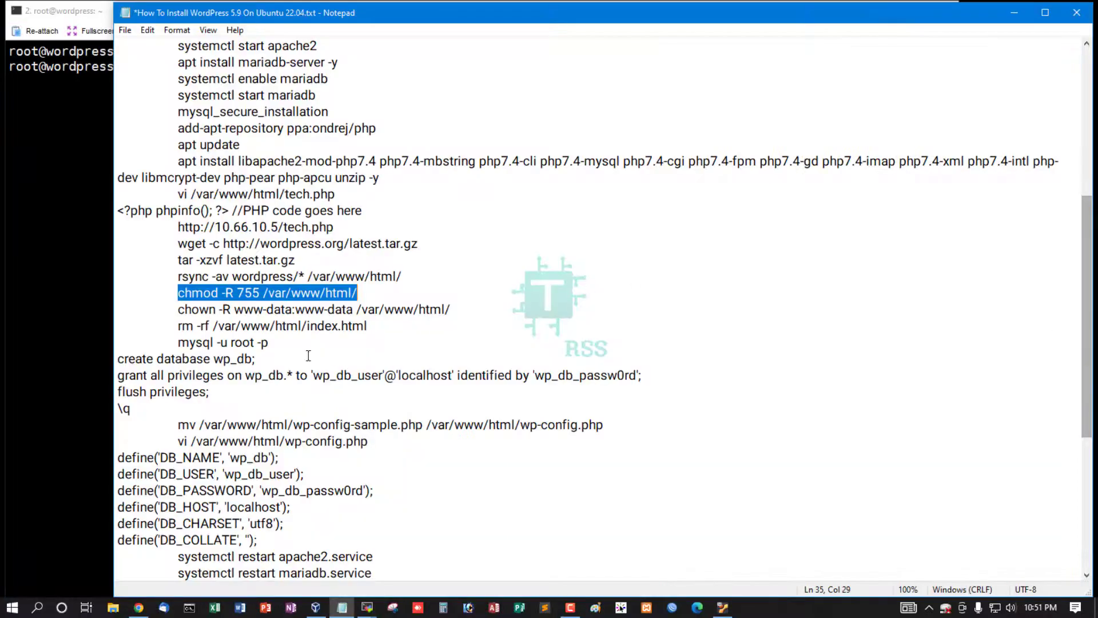
left_click_drag(177, 309, 481, 305)
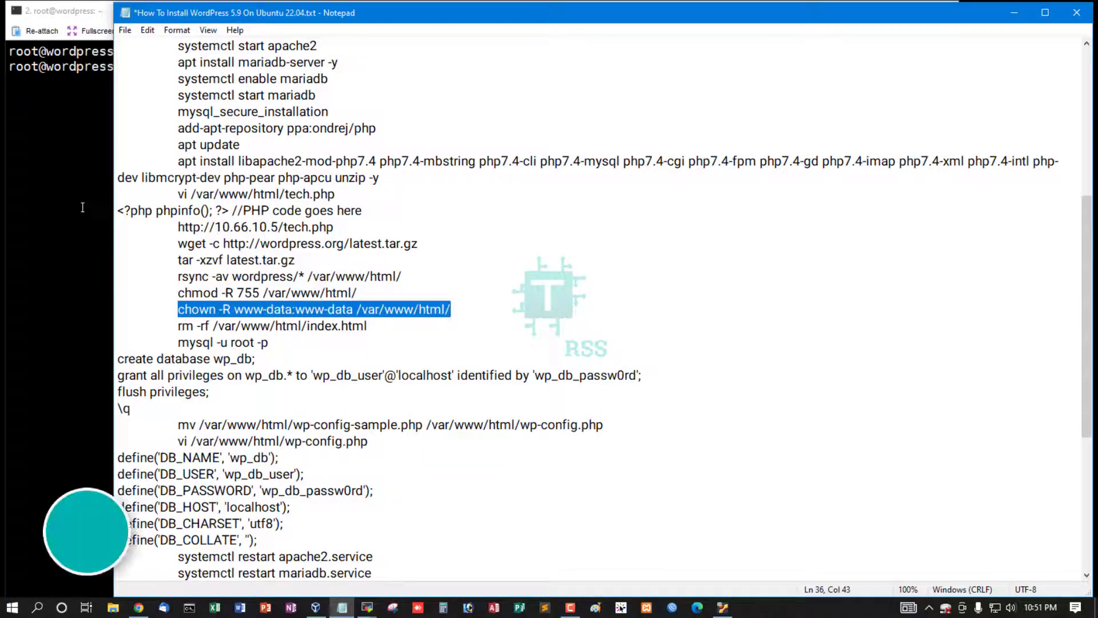
right_click(83, 206)
key("Return")
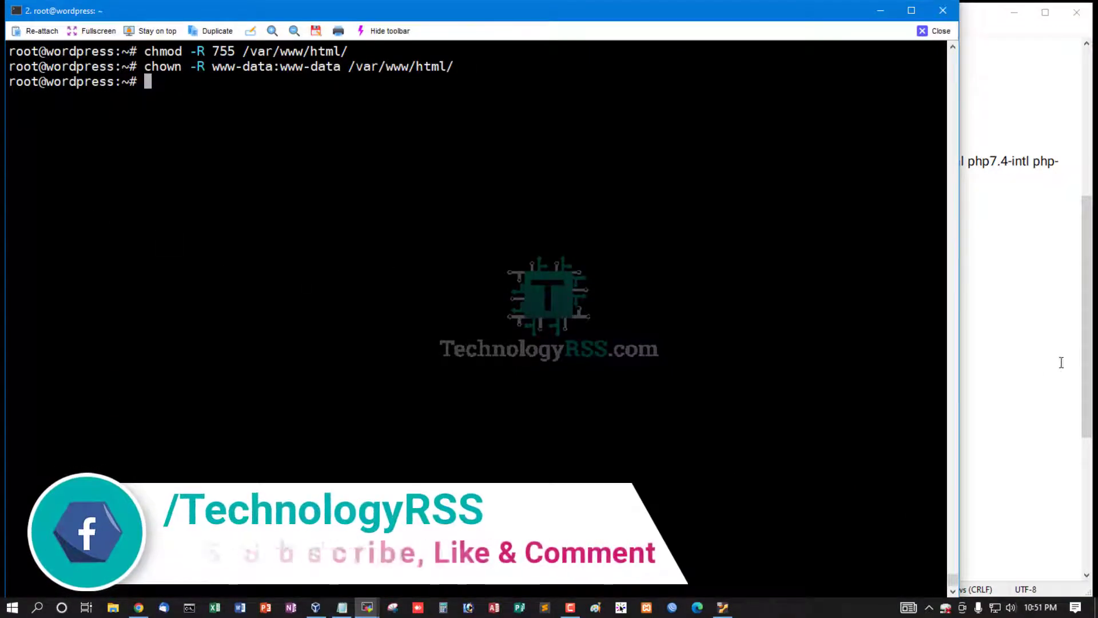
Remove the default /var/www/html/index.html page with rm -rf
left_click(1062, 362)
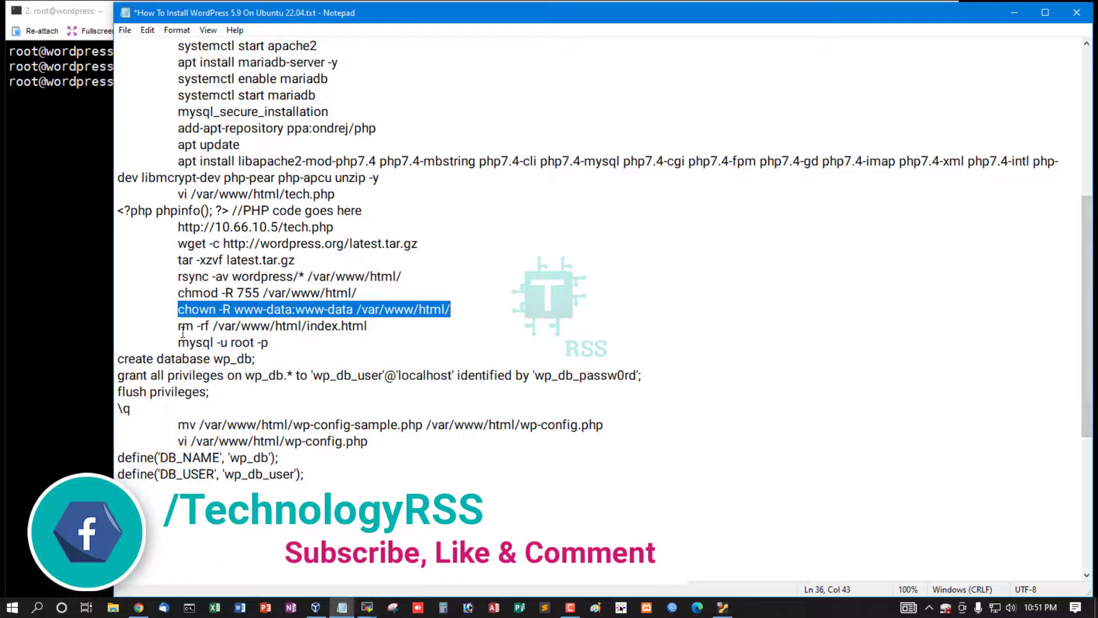
left_click_drag(179, 328, 367, 328)
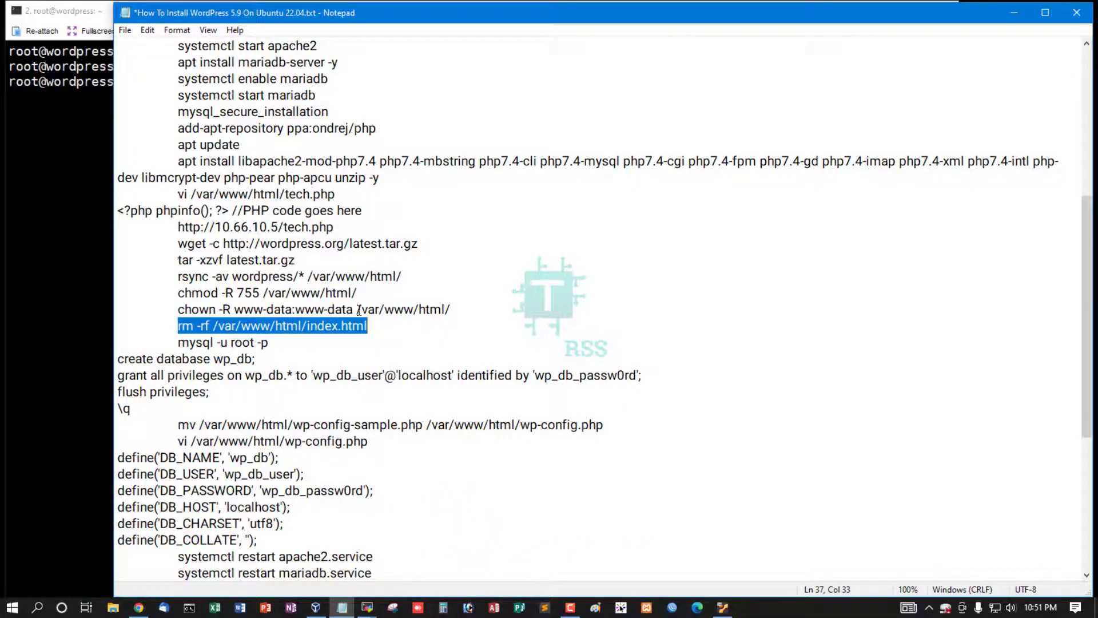
left_click(69, 178)
right_click(70, 178)
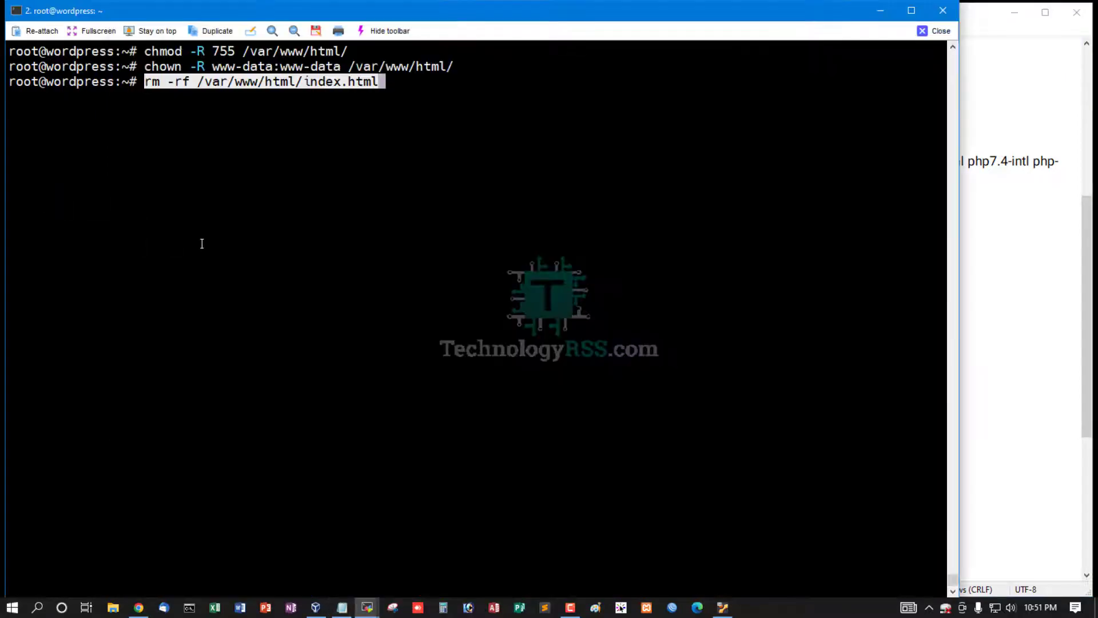
key("Return")
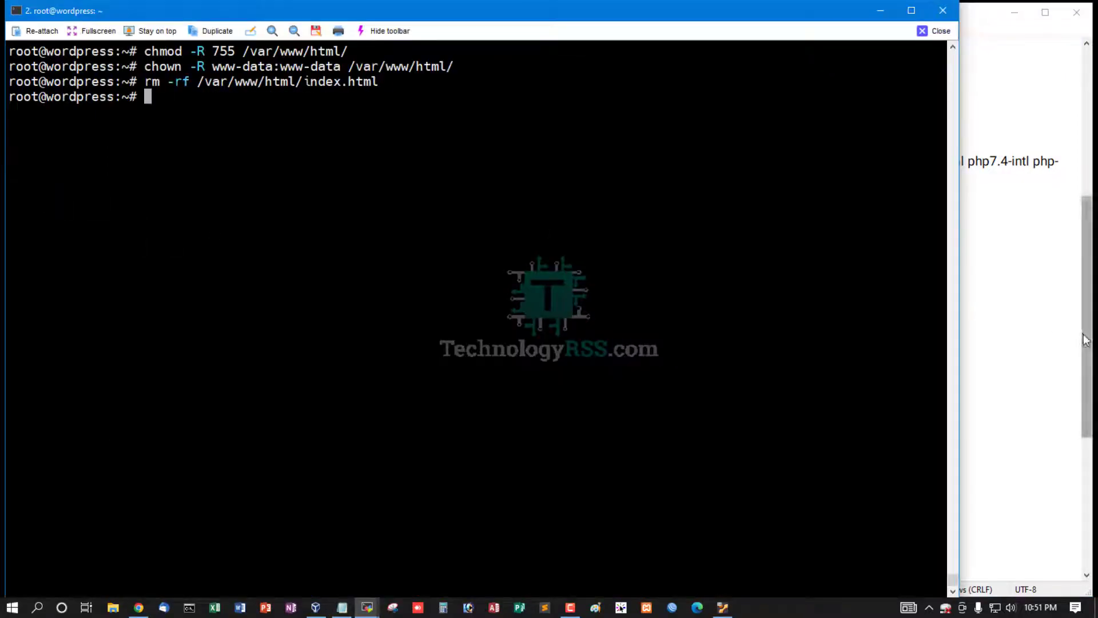
left_click(1067, 334)
left_click_drag(179, 343, 311, 345)
Log into MariaDB as root, create wp_db, and grant wp_db_user full privileges
left_click(54, 204)
right_click(54, 204)
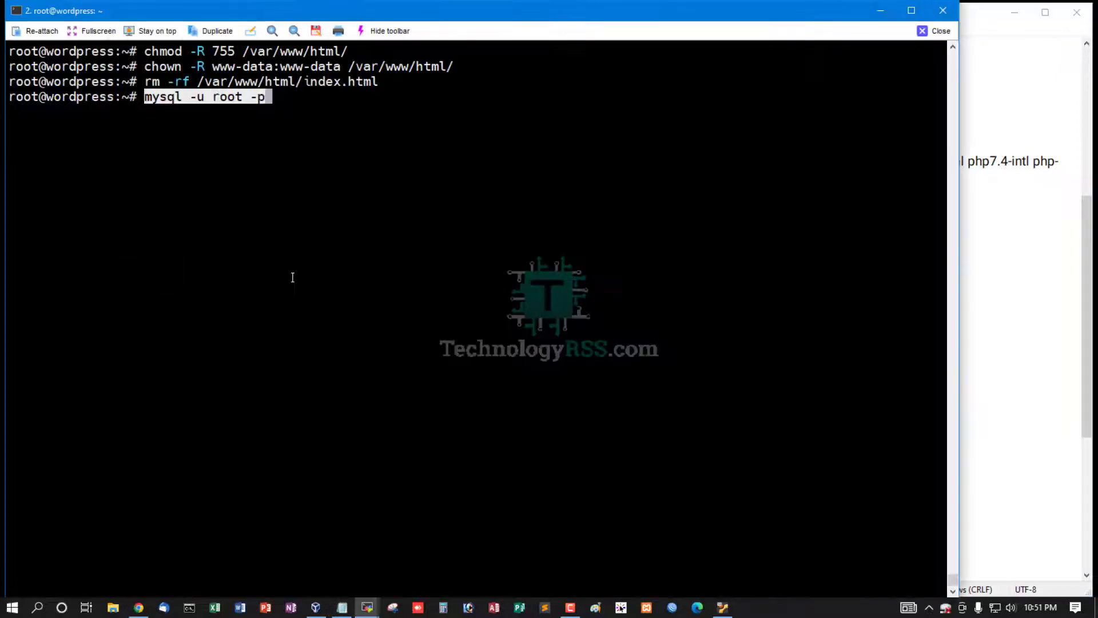
key("Return")
key("Return")
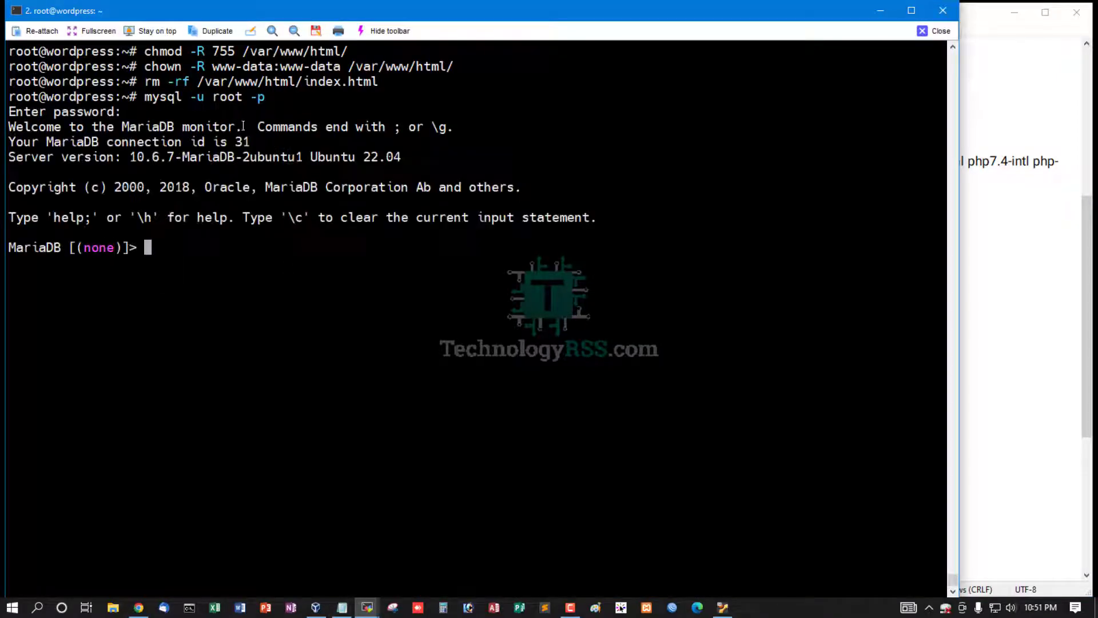
left_click(1089, 326)
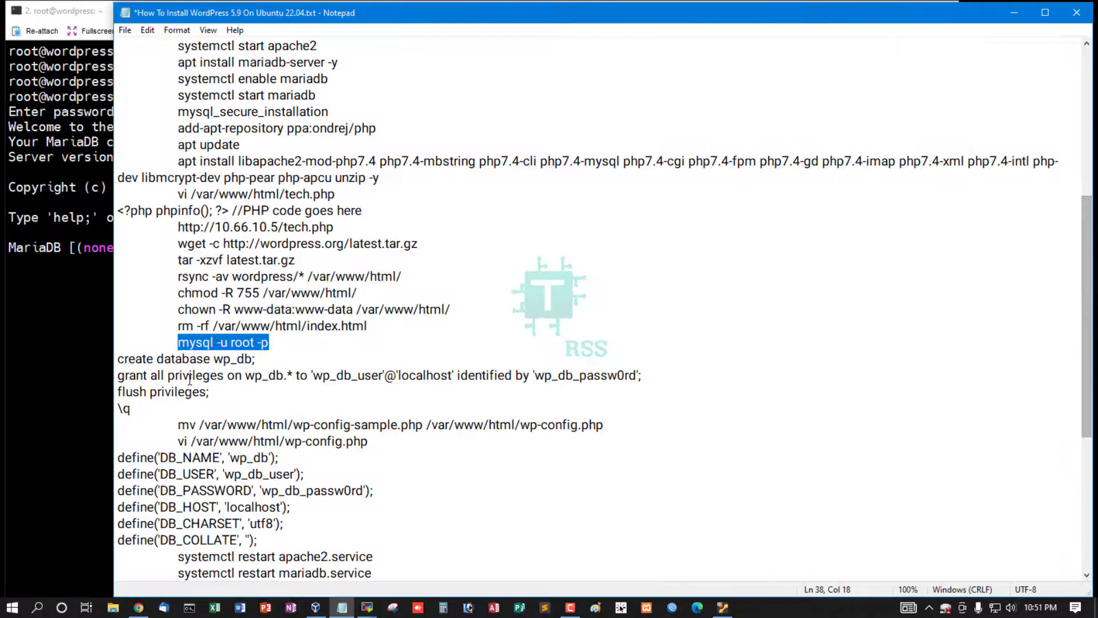
mouse_move(117, 359)
left_mouse_down()
mouse_move(396, 375)
mouse_move(369, 388)
mouse_move(319, 385)
left_mouse_up()
left_click(80, 321)
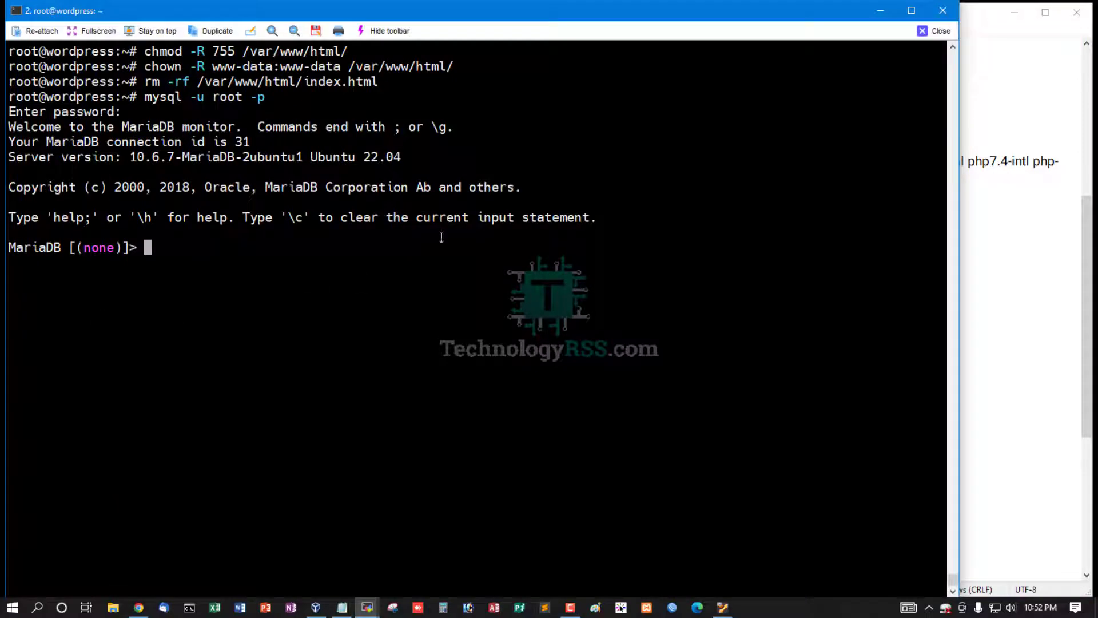
right_click(441, 237)
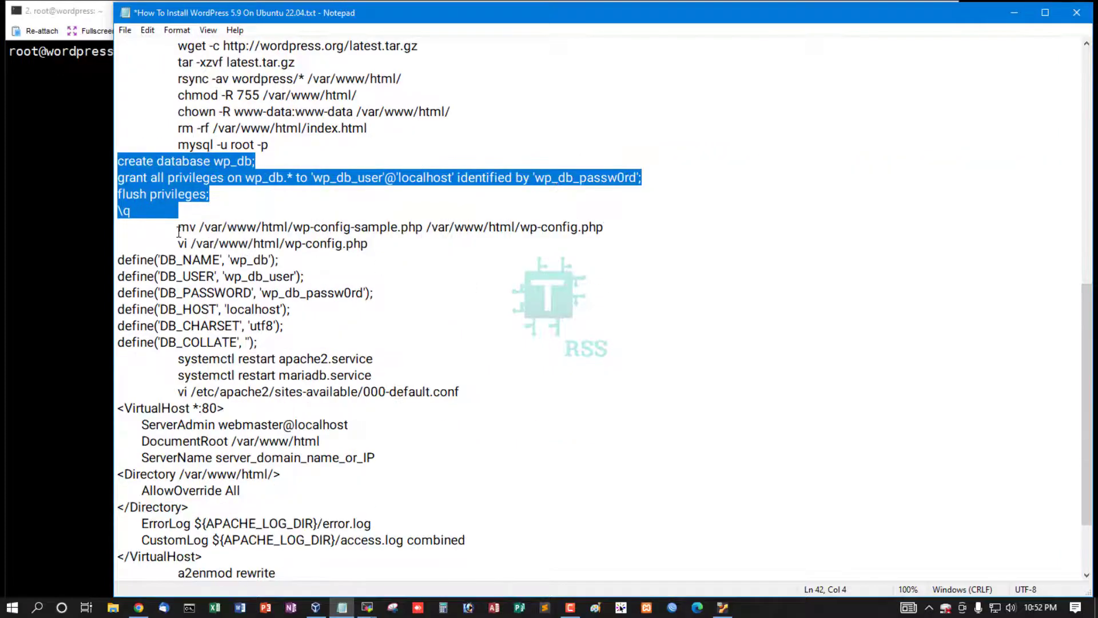
mouse_move(179, 227)
left_mouse_down()
mouse_move(683, 241)
mouse_move(682, 228)
left_mouse_up()
Rename wp-config-sample.php to wp-config.php and open it in vi
left_click(94, 196)
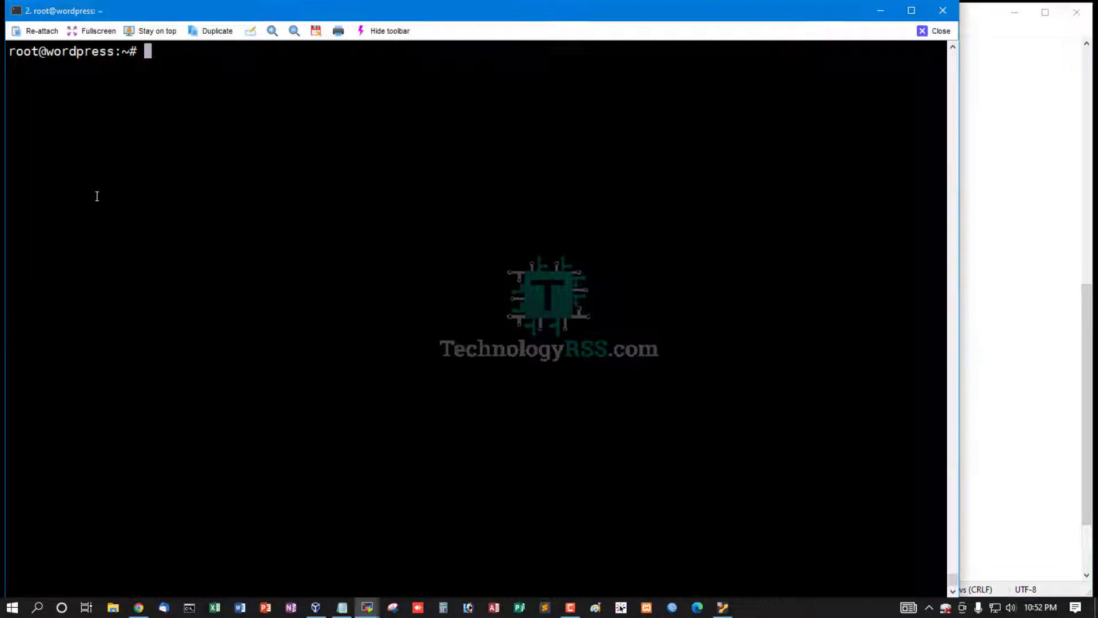
right_click(355, 242)
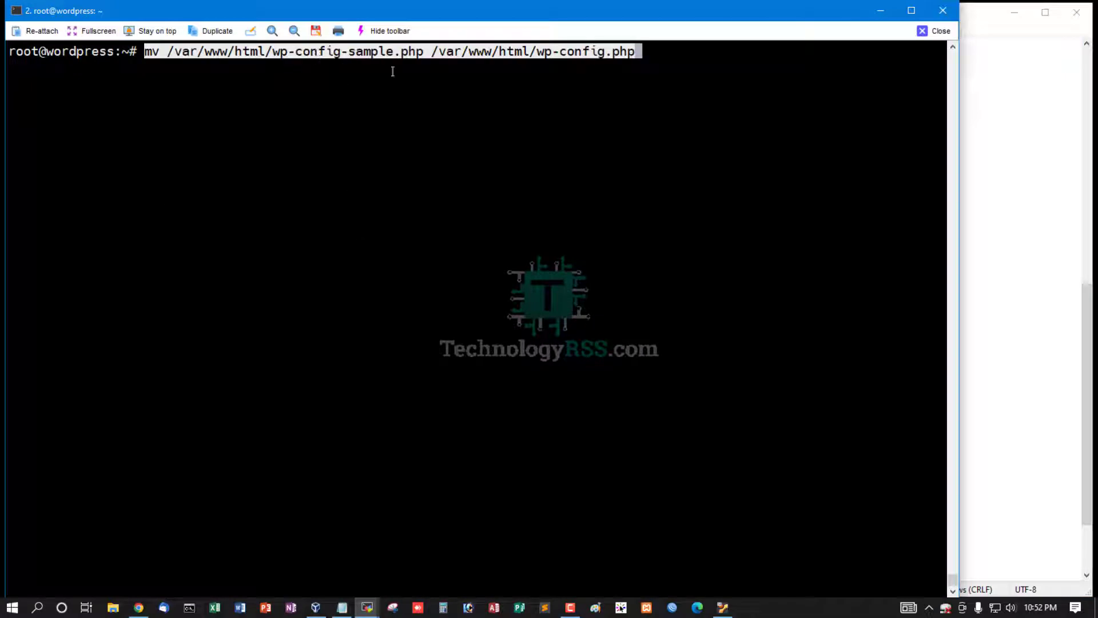
key("Return")
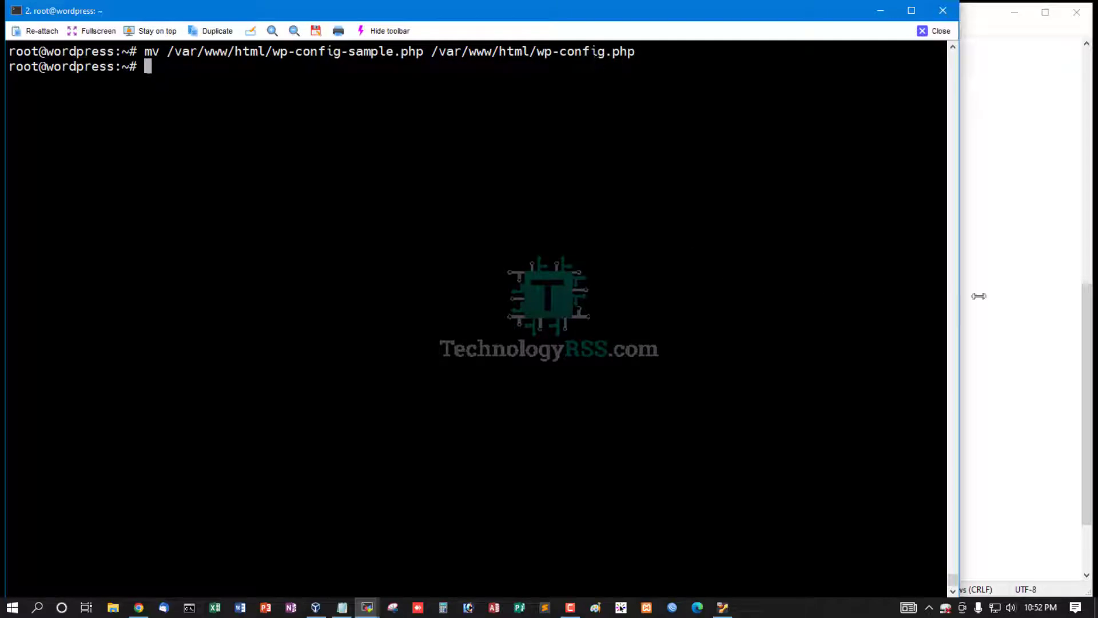
left_click(1086, 344)
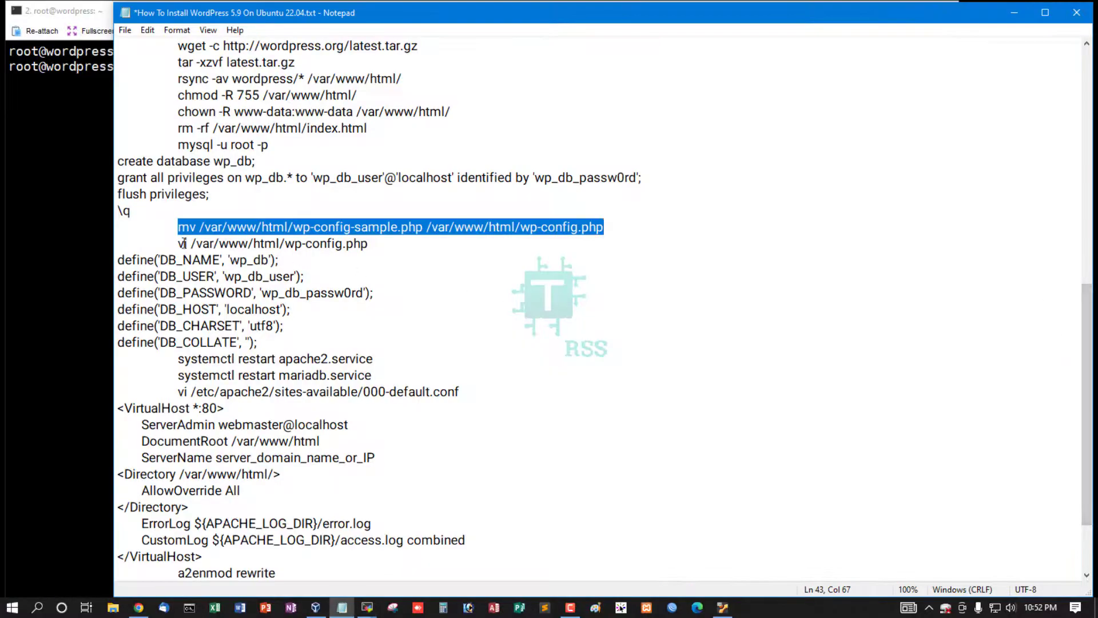
left_click_drag(178, 243, 368, 243)
left_click(97, 212)
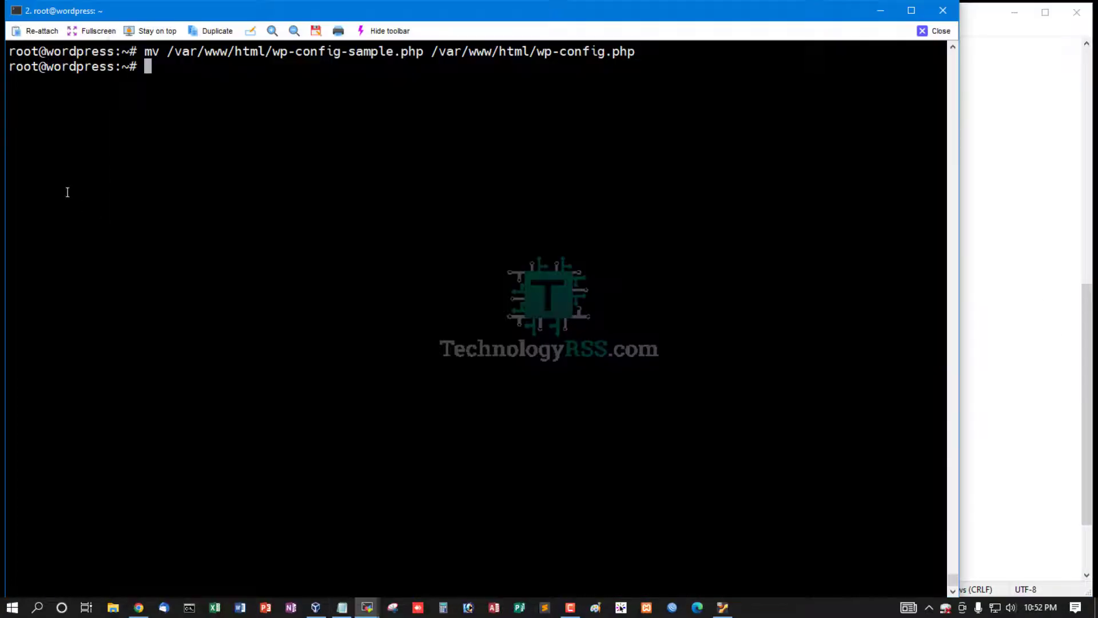
right_click(99, 224)
key("Return")
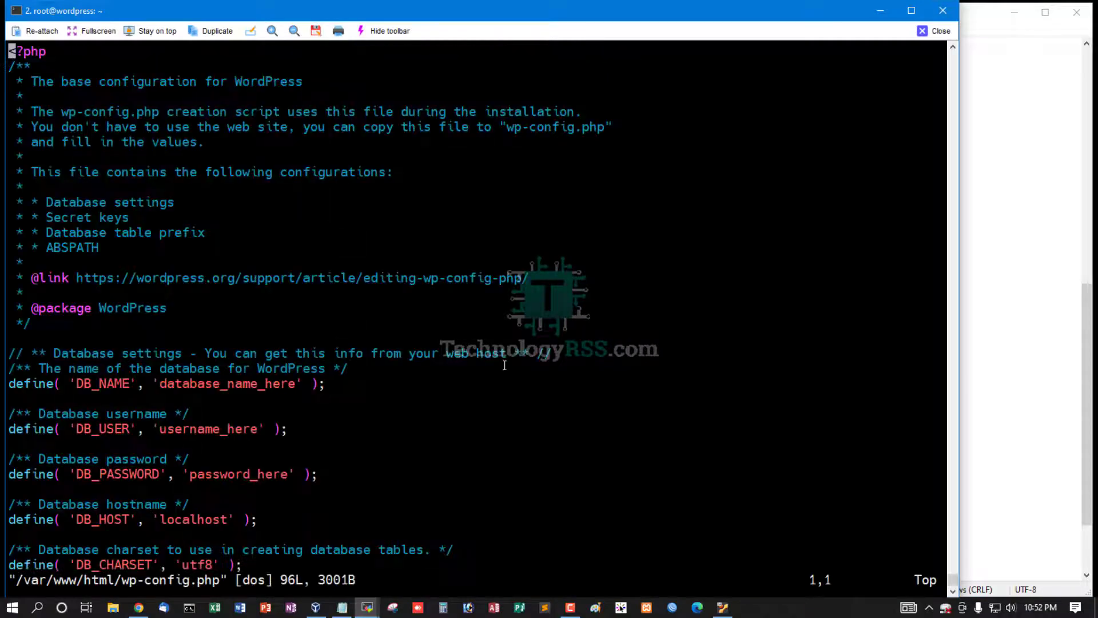
Replace the placeholder DB_NAME value with wp_db
key("alt+Tab")
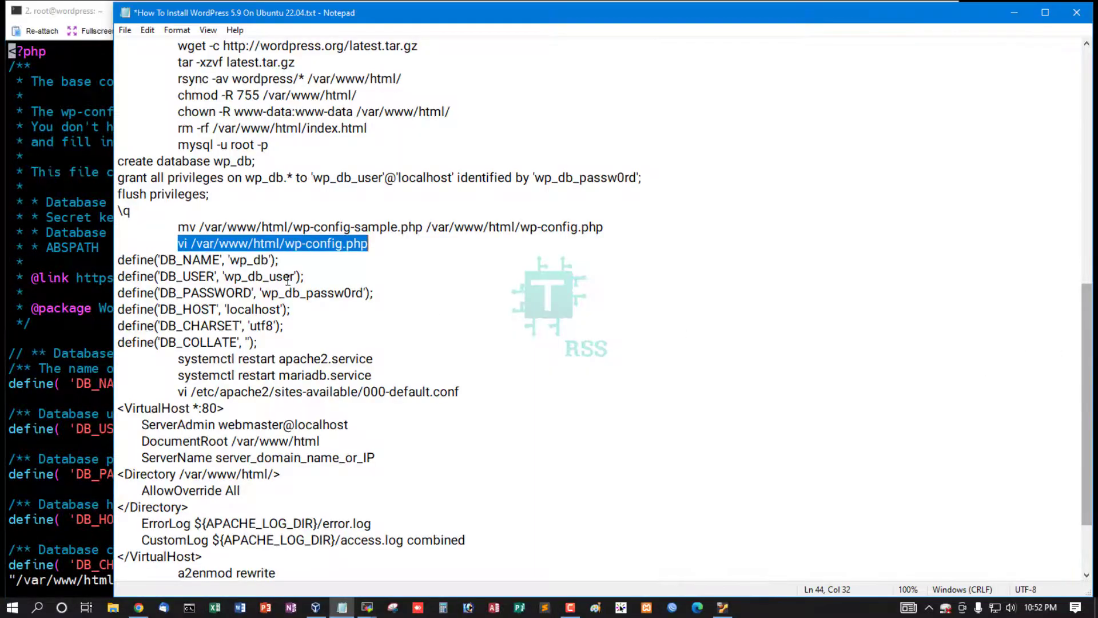
left_click_drag(230, 260, 268, 259)
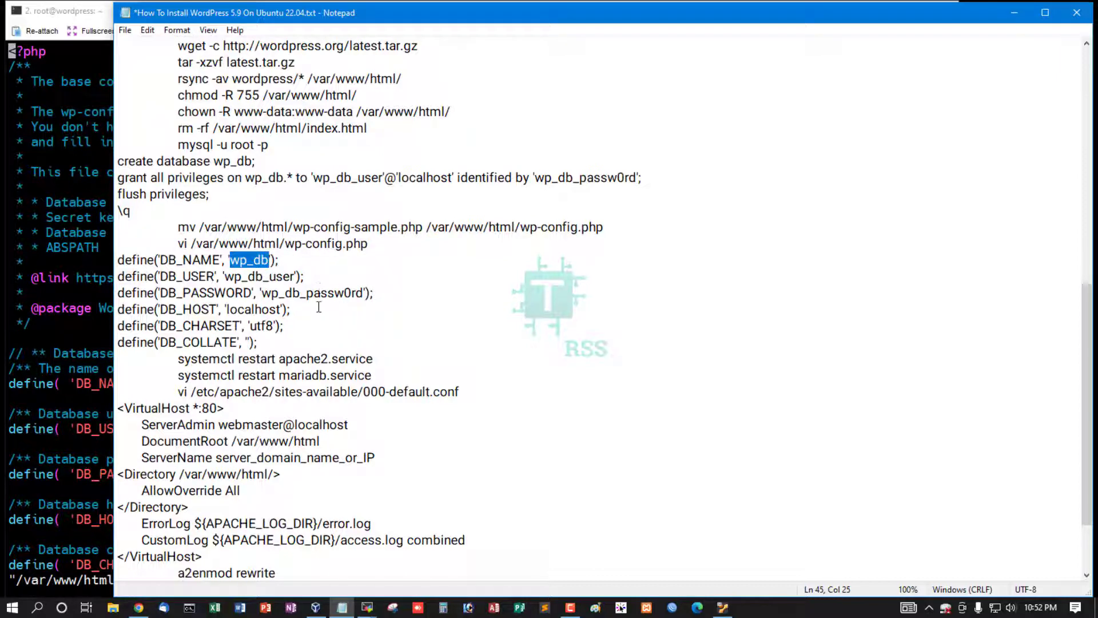
left_click(61, 314)
key("Down")
key("Down")
key("Down")
key("Down")
key("Down")
key("Down")
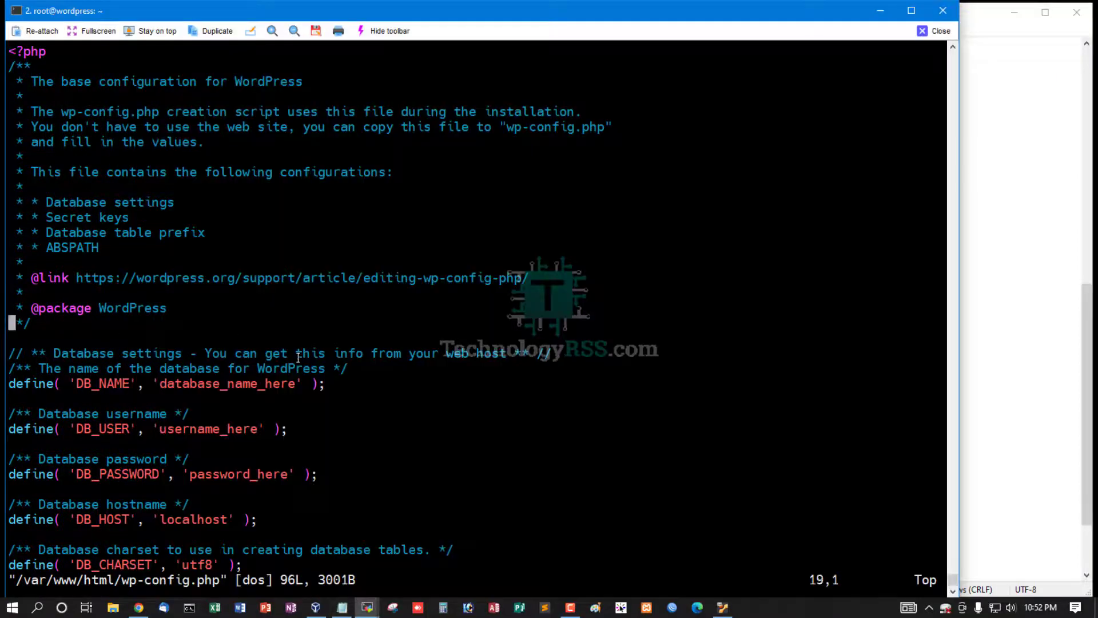
key("Down")
key("Down")
key("Down")
key("Up")
key("Up")
key("i")
key("End")
key("Left")
key("Left")
key("Left")
key("Left")
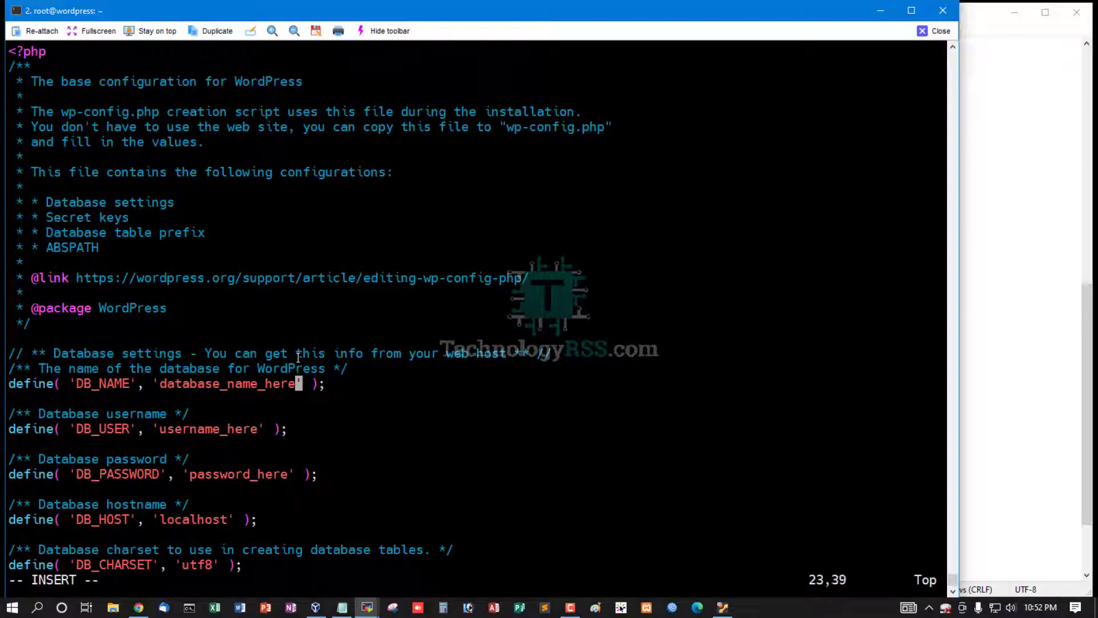
key("Left")
key("Right")
key("Left")
key("BackSpace")
key("BackSpace")
key("BackSpace")
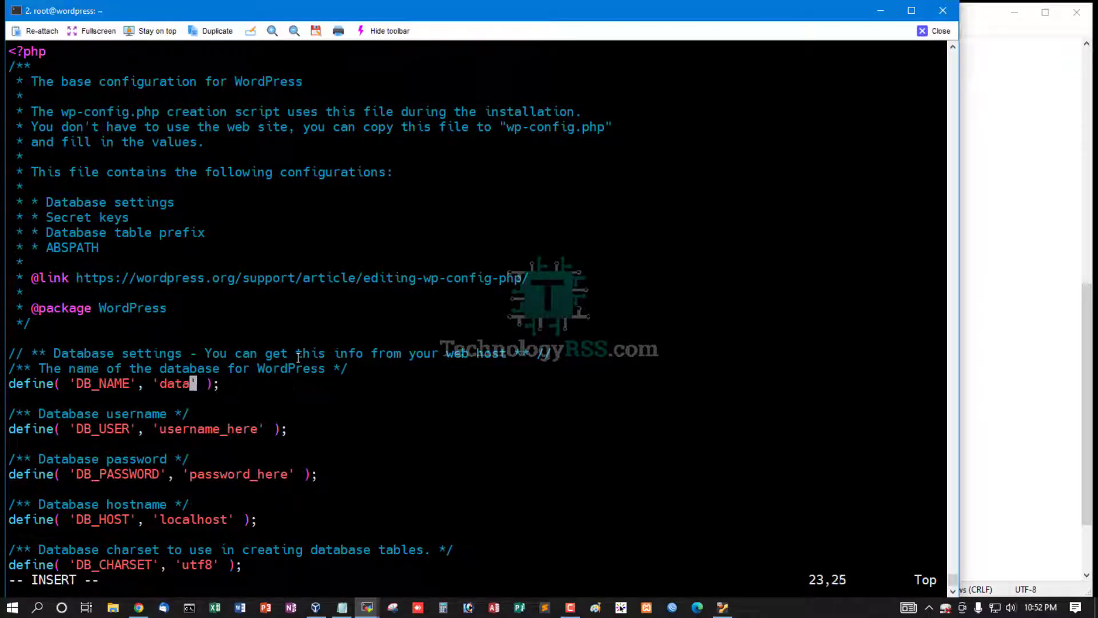
key("BackSpace")
key("BackSpace")
key("BackSpace")
key("BackSpace")
key("BackSpace")
type("wp_db")
Set DB_USER to wp_db_user, copied from the notes
key("Down")
key("Down")
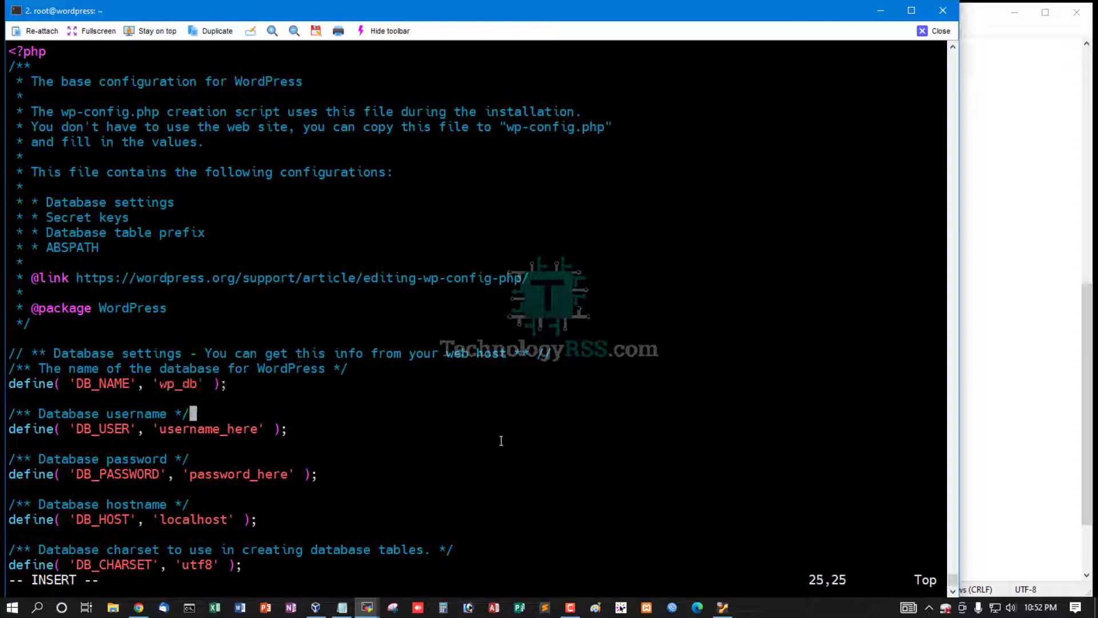
key("Down")
key("Right")
key("Right")
key("Right")
key("Right")
key("Right")
key("BackSpace")
key("BackSpace")
key("BackSpace")
key("BackSpace")
key("BackSpace")
key("BackSpace")
key("BackSpace")
key("BackSpace")
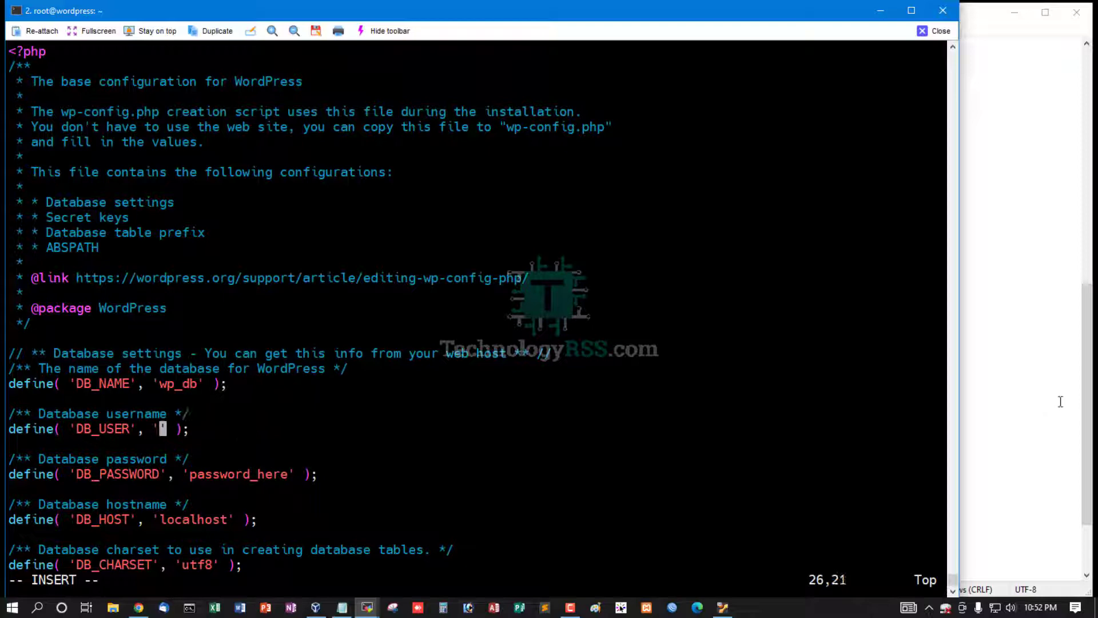
left_click(1087, 403)
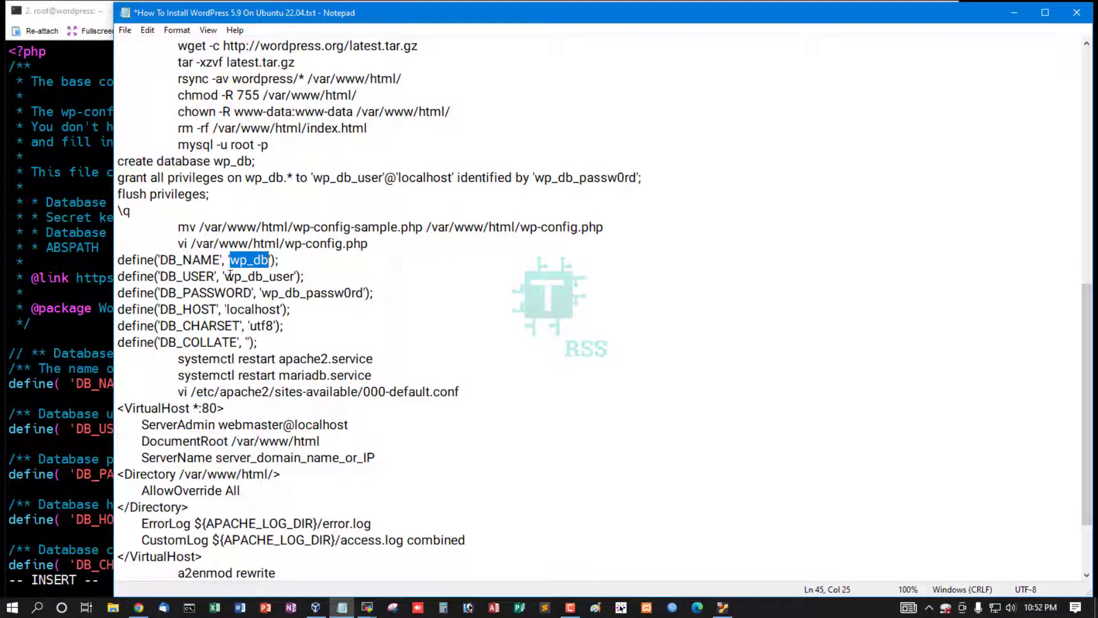
left_click_drag(224, 277, 296, 277)
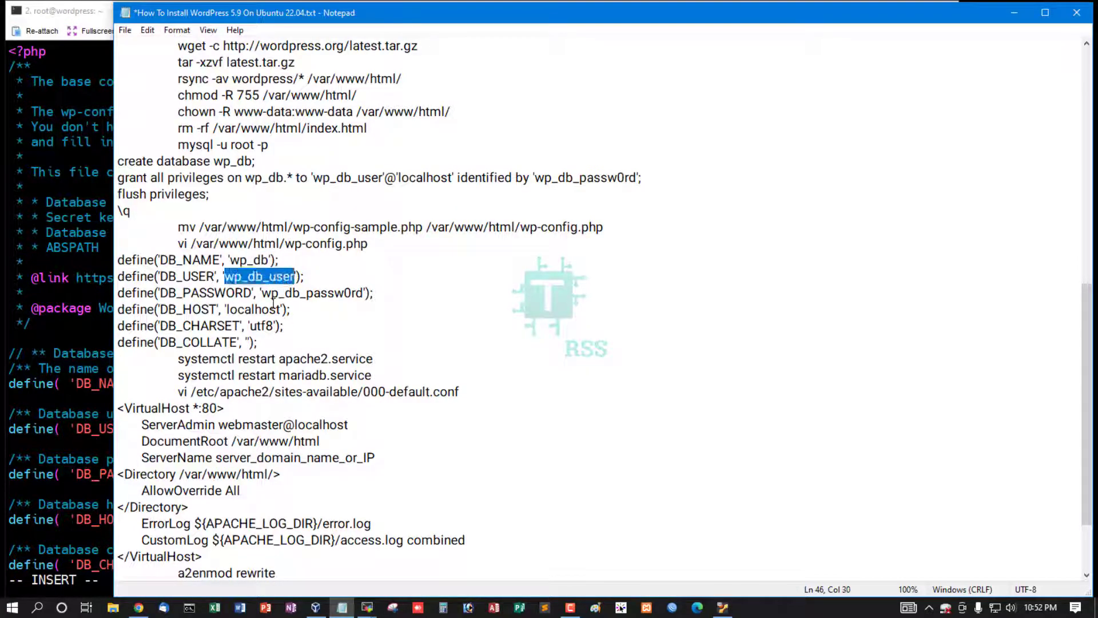
key("ctrl+c")
left_click(105, 322)
right_click(416, 373)
key("Down")
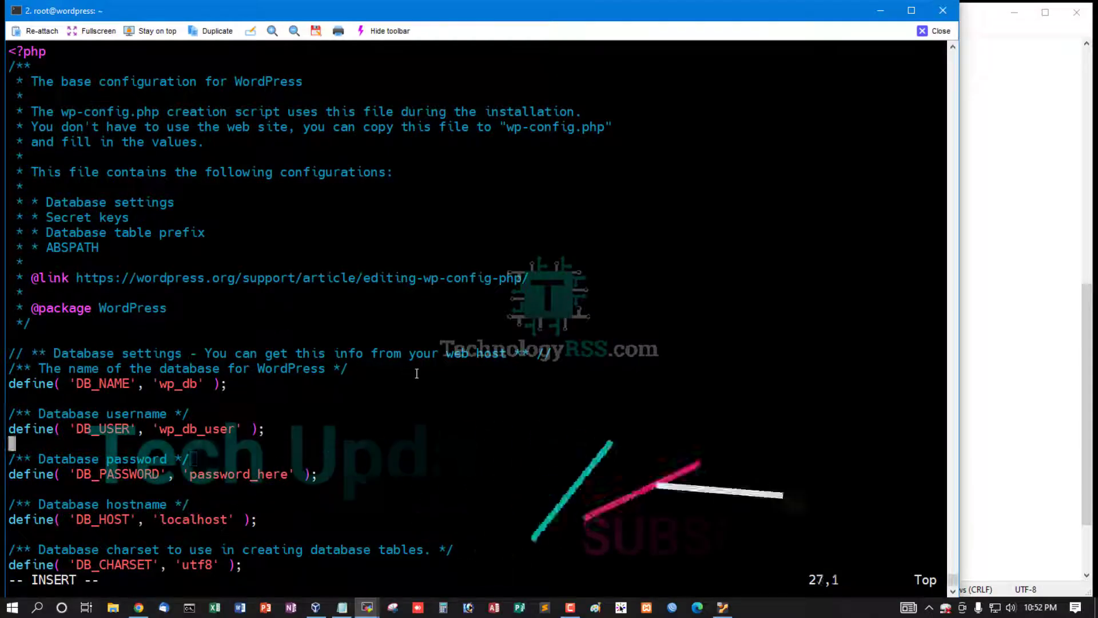
key("Down")
key("Down")
key("Down")
key("Up")
key("Up")
key("End")
key("Down")
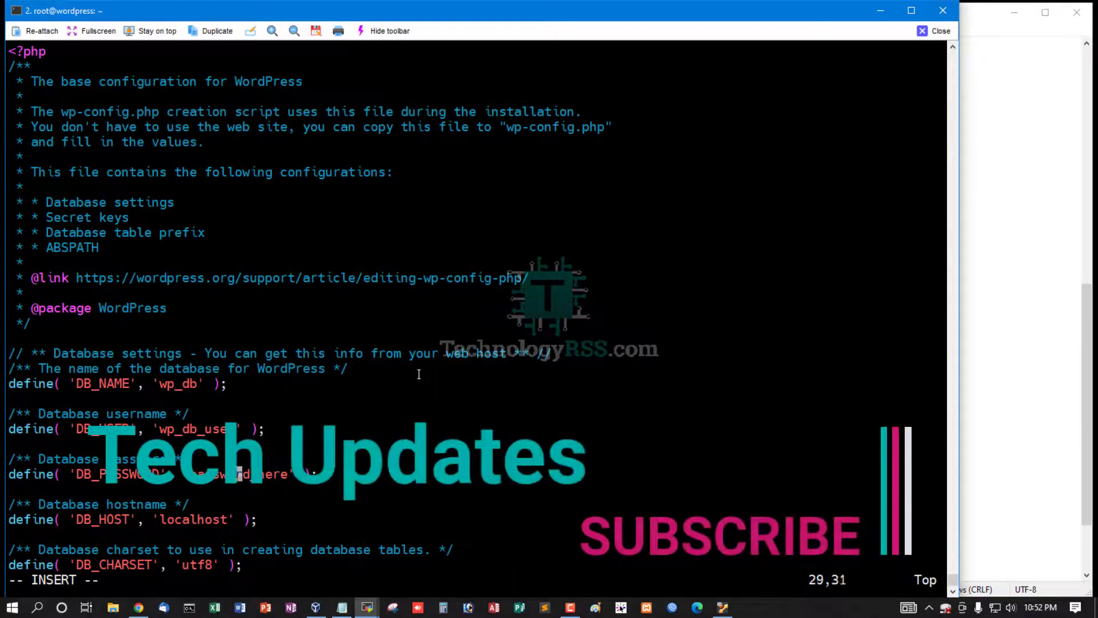
key("Right")
key("Right")
key("Right")
key("Right")
key("BackSpace")
key("BackSpace")
key("BackSpace")
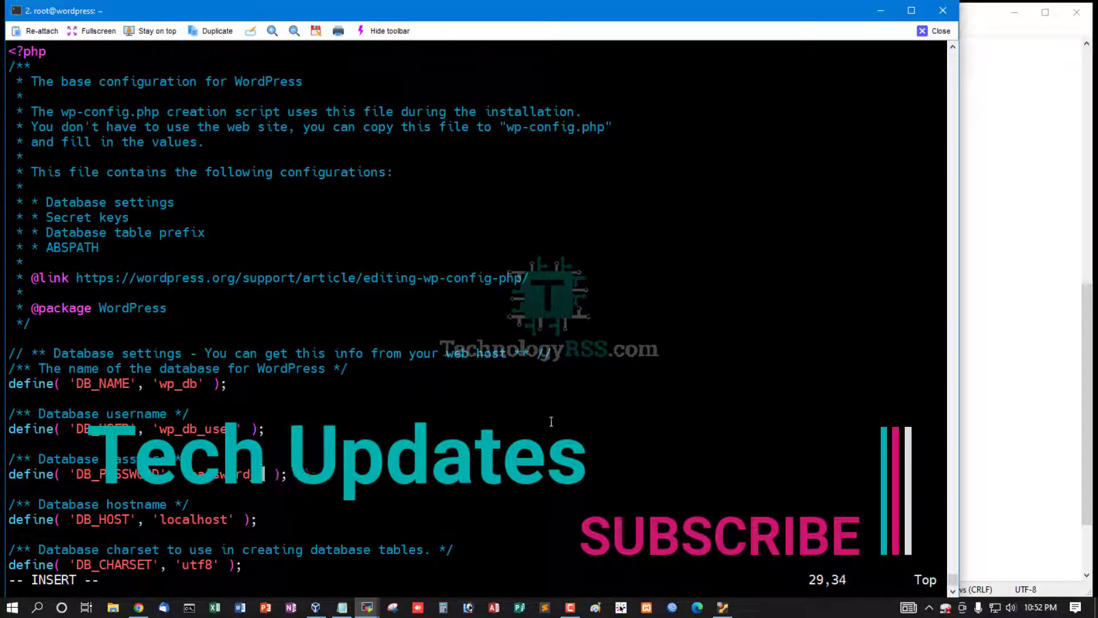
key("BackSpace")
key("BackSpace")
key("BackSpace")
key("BackSpace")
left_click(1086, 386)
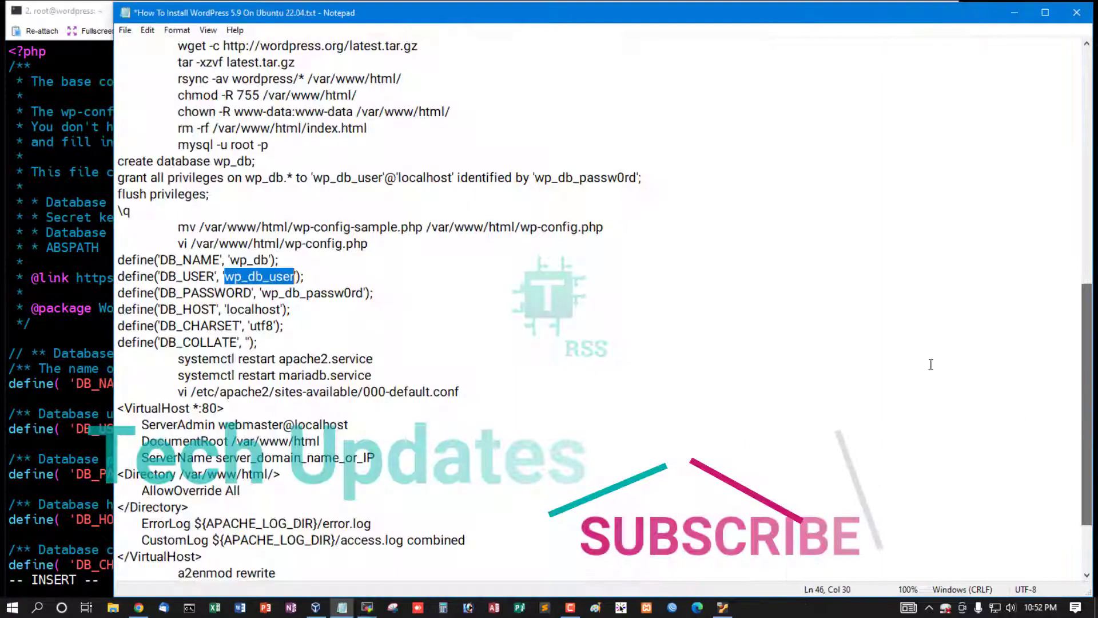
left_click_drag(262, 292, 366, 292)
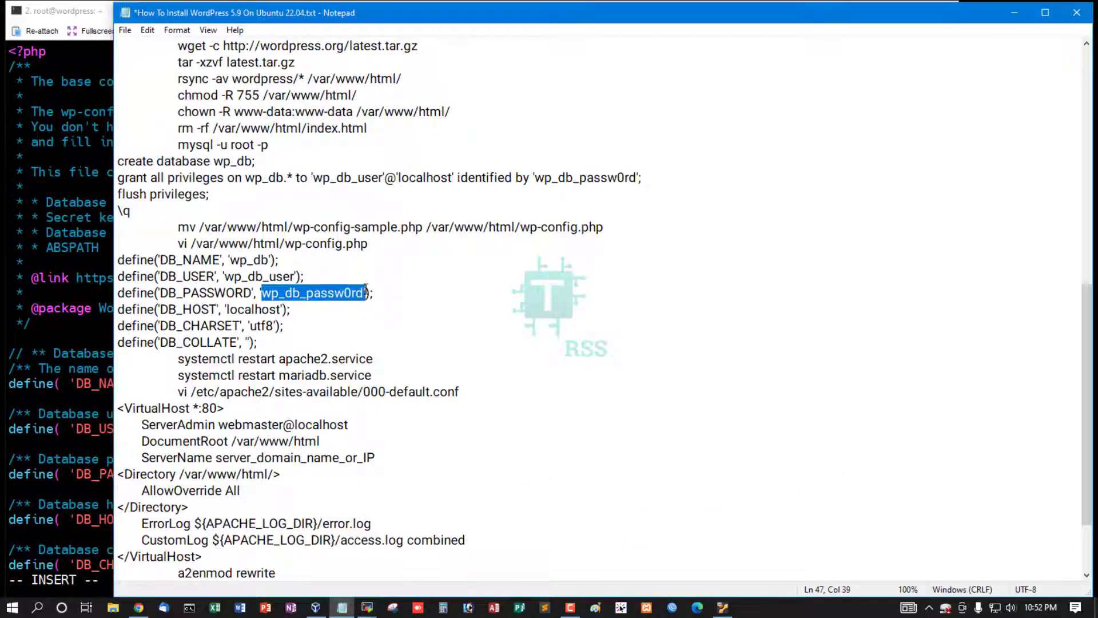
key("ctrl+c")
left_click(93, 353)
right_click(351, 352)
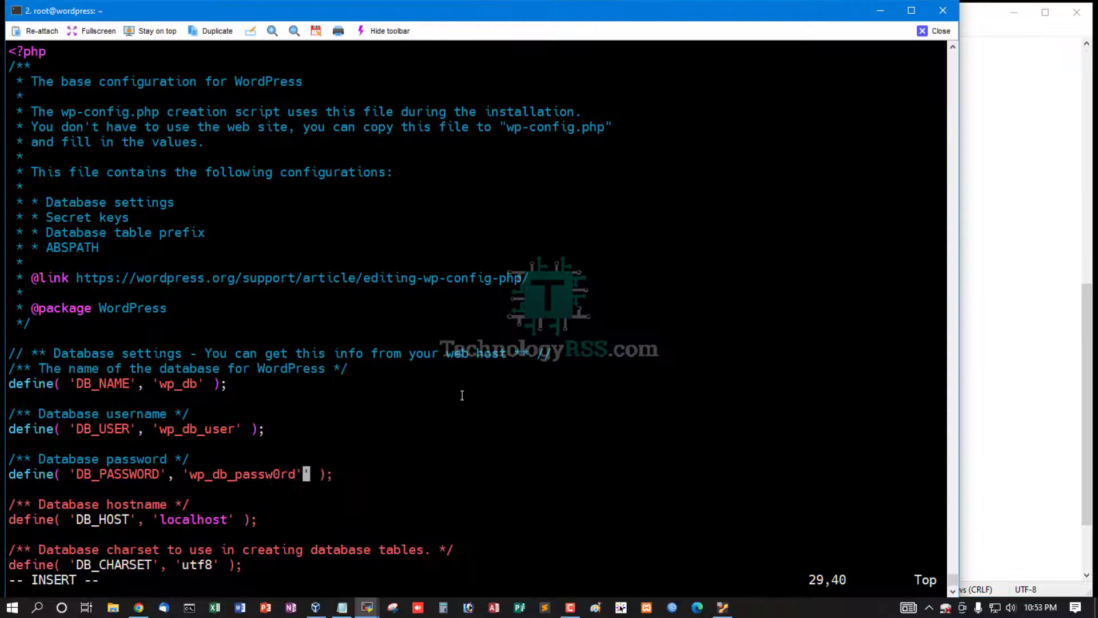
type(":")
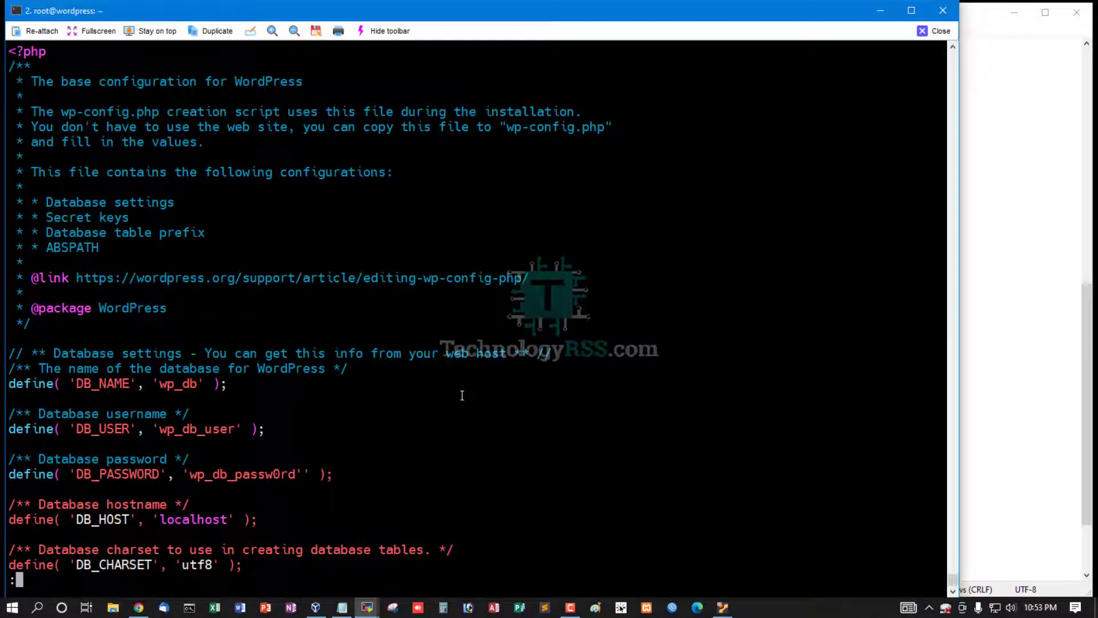
key("Escape")
key("Up")
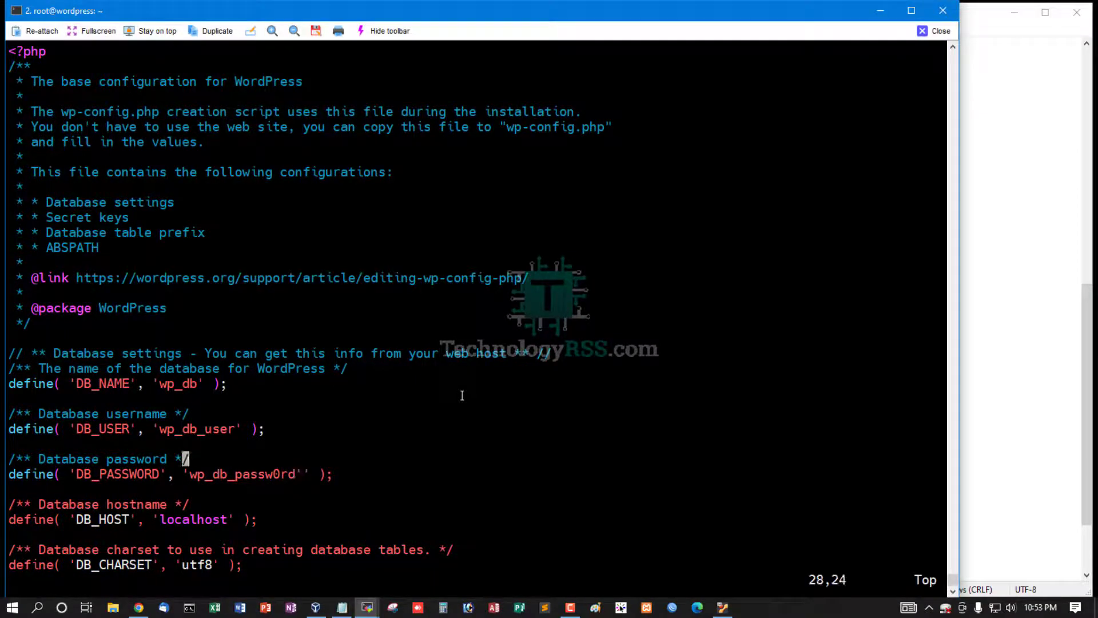
key("Down")
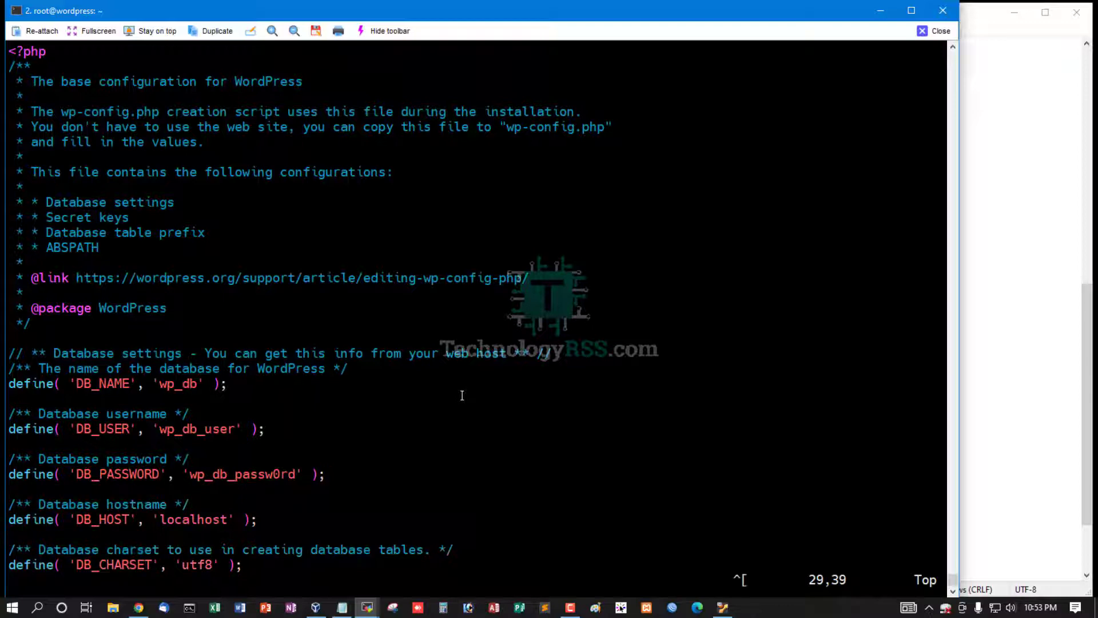
type(":wq")
Save wp-config.php and run systemctl restart apache2.service
key("Return")
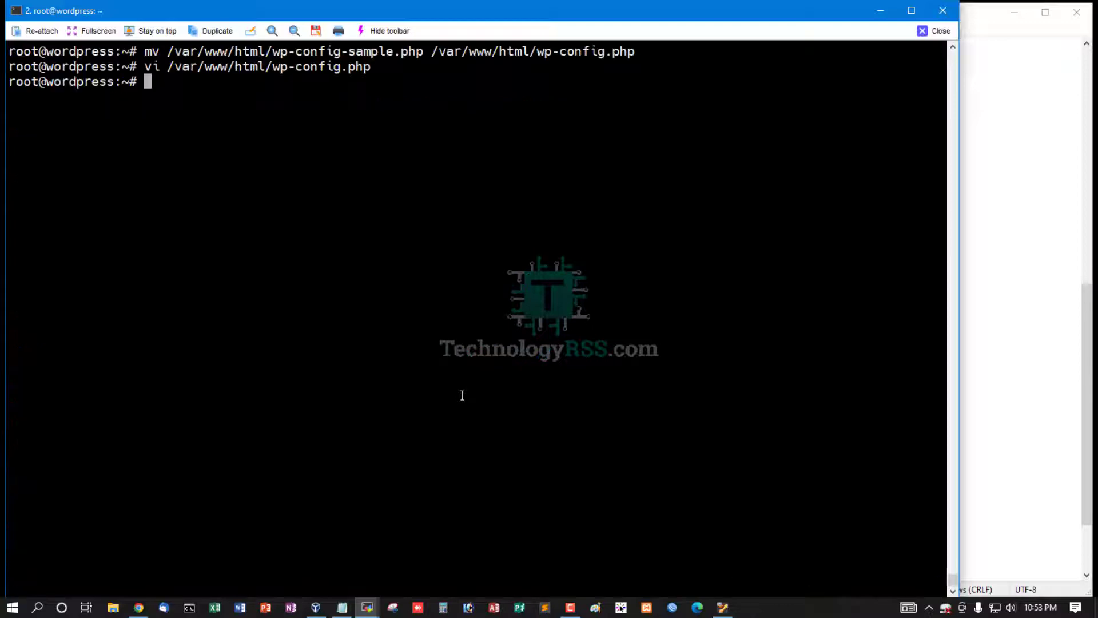
left_click(1086, 404)
scroll(224, 326, "down", 1)
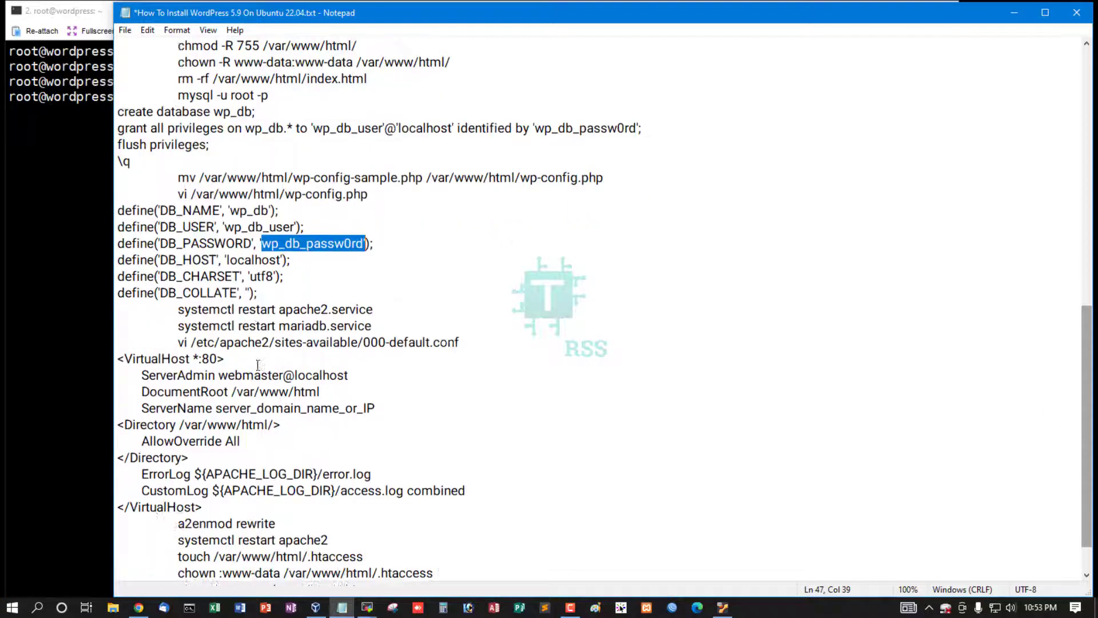
left_click_drag(173, 262, 431, 265)
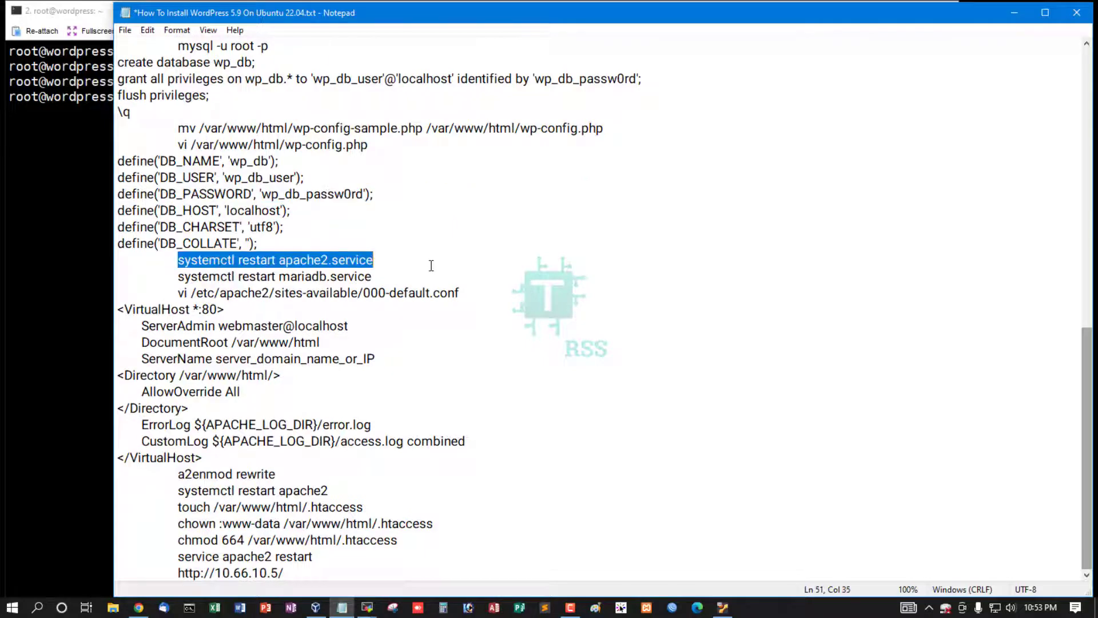
key("ctrl+c")
left_click(52, 205)
right_click(53, 205)
key("Return")
Run systemctl restart mariadb.service to restart MariaDB
left_click(1039, 405)
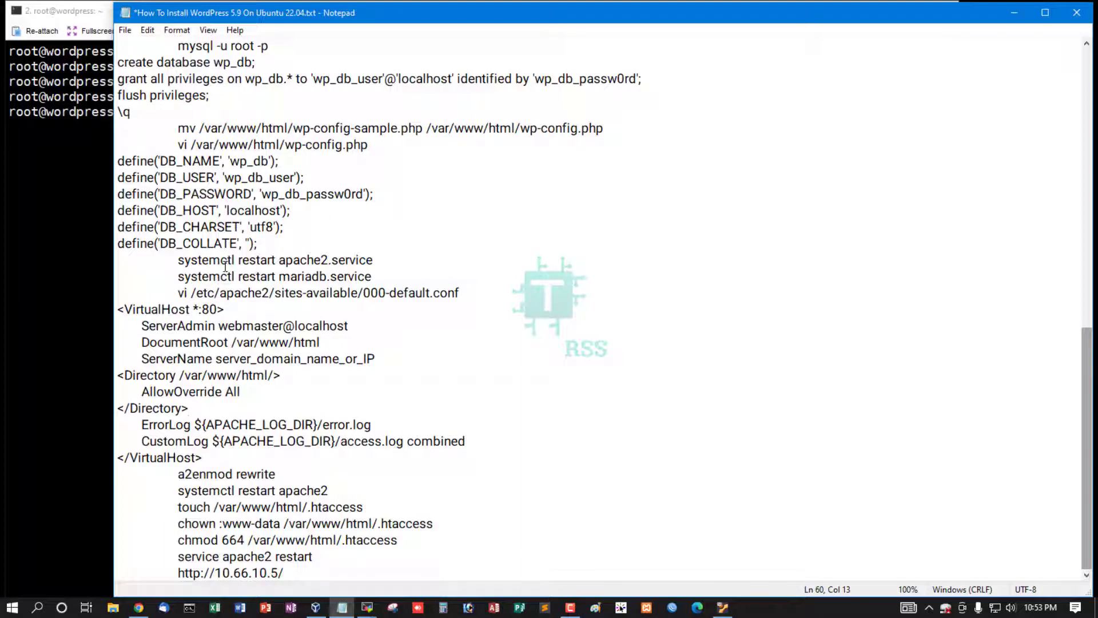
left_click_drag(177, 276, 435, 279)
key("ctrl+c")
left_click(105, 211)
right_click(172, 250)
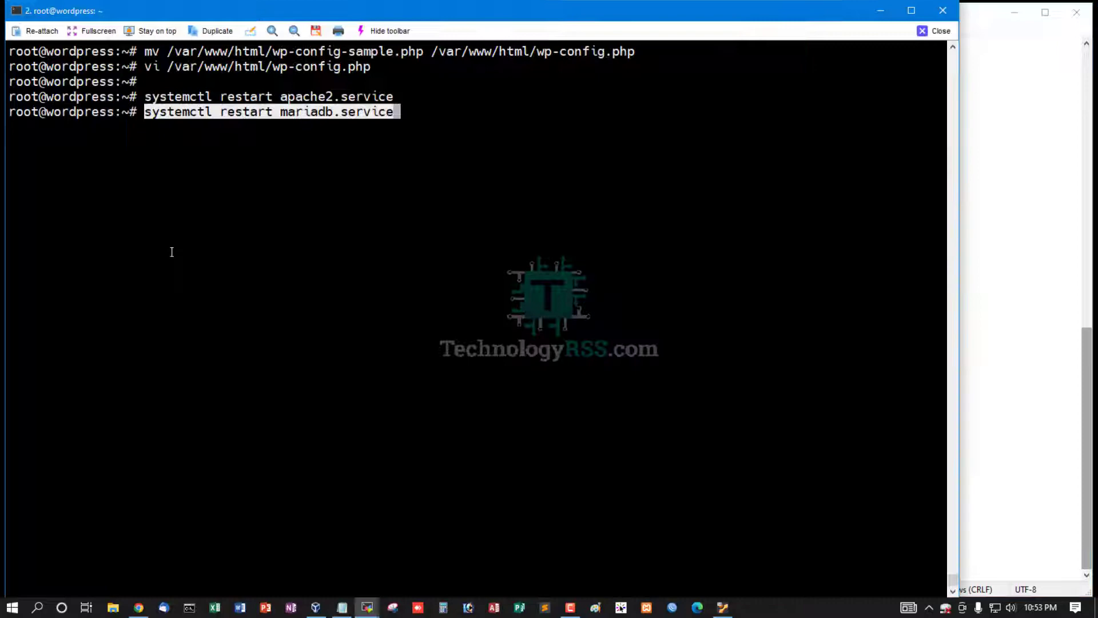
key("Return")
Paste the vi 000-default.conf command at the prompt
left_click(986, 359)
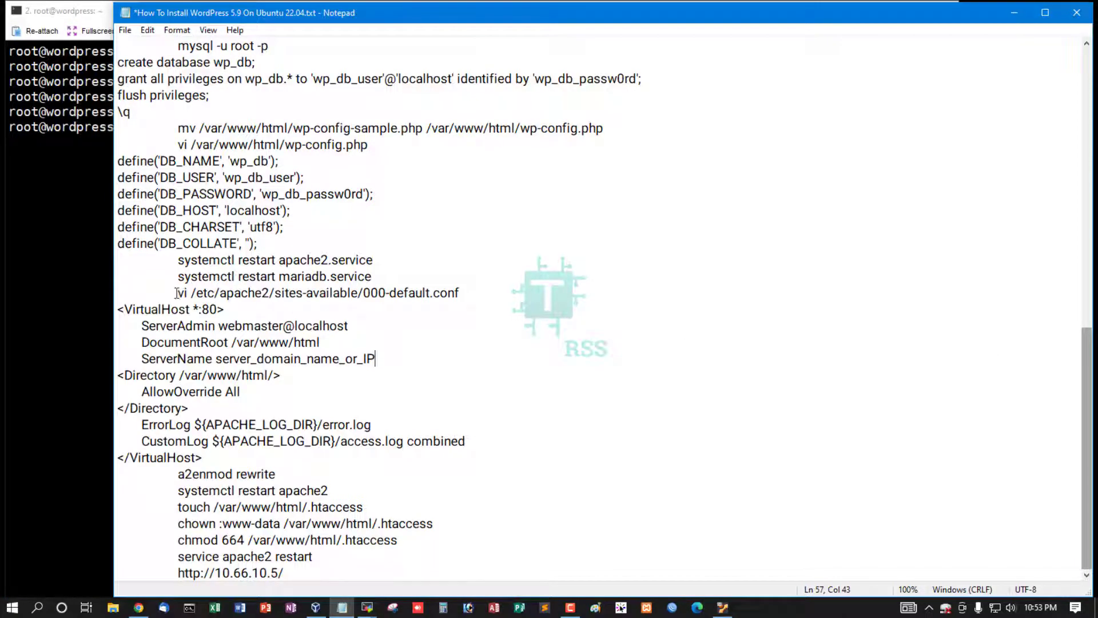
left_click_drag(177, 293, 505, 293)
key("ctrl+c")
left_click(79, 227)
right_click(243, 260)
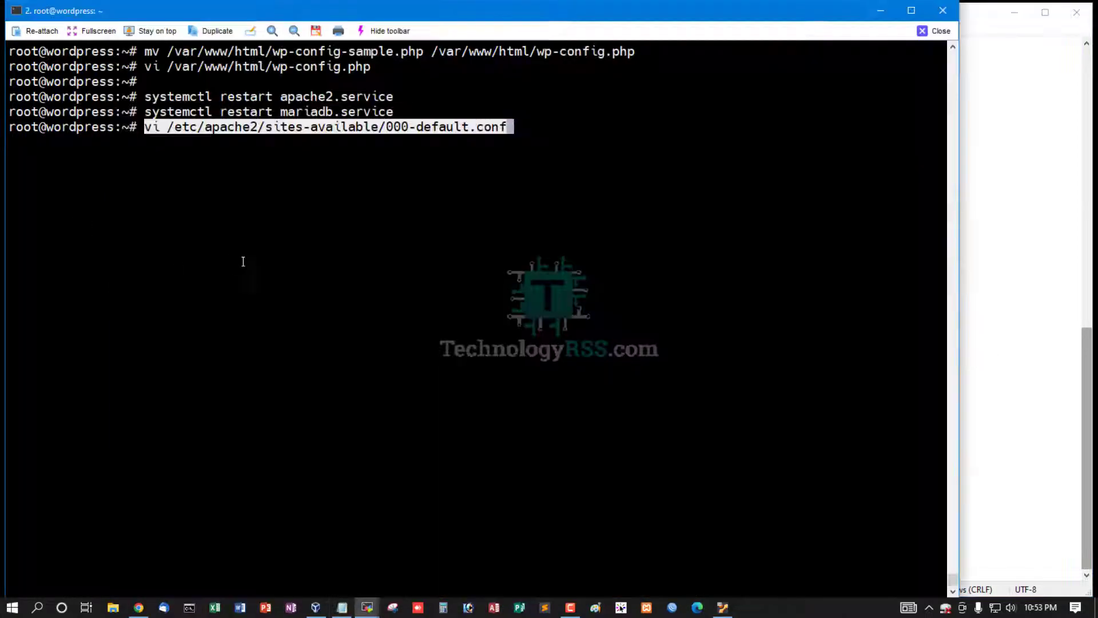
key("Return")
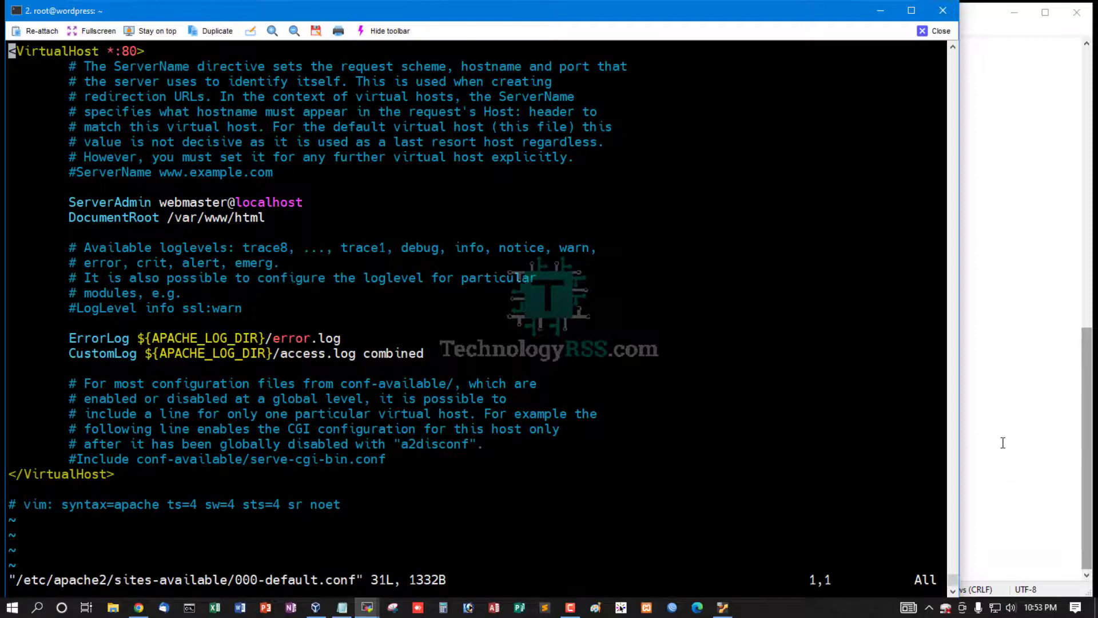
left_click(1003, 444)
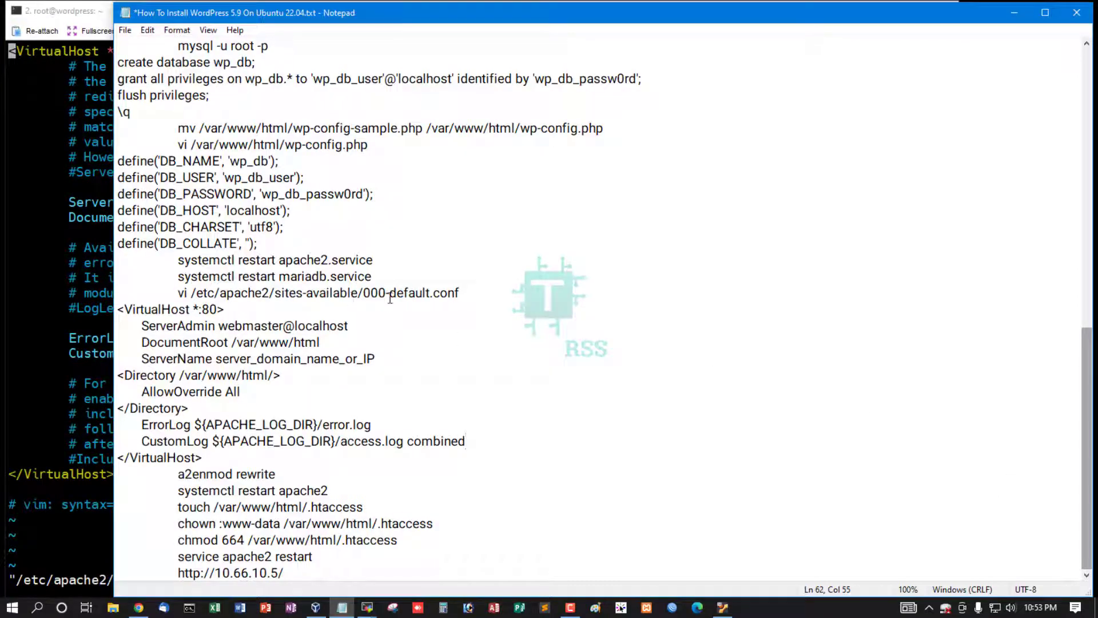
left_click_drag(379, 294, 460, 294)
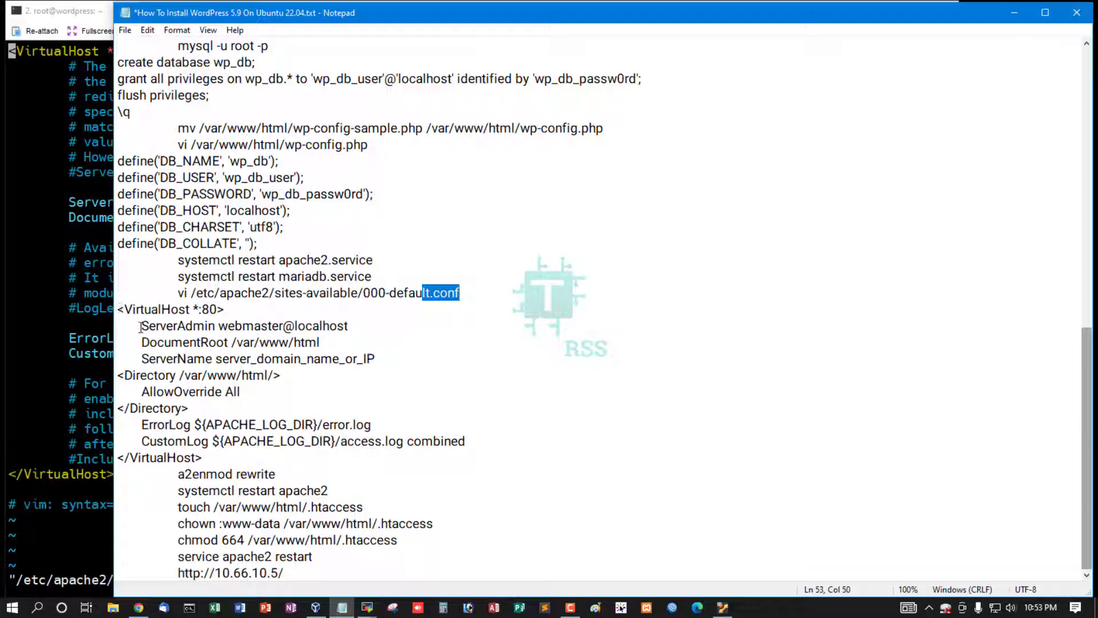
left_click_drag(140, 326, 235, 326)
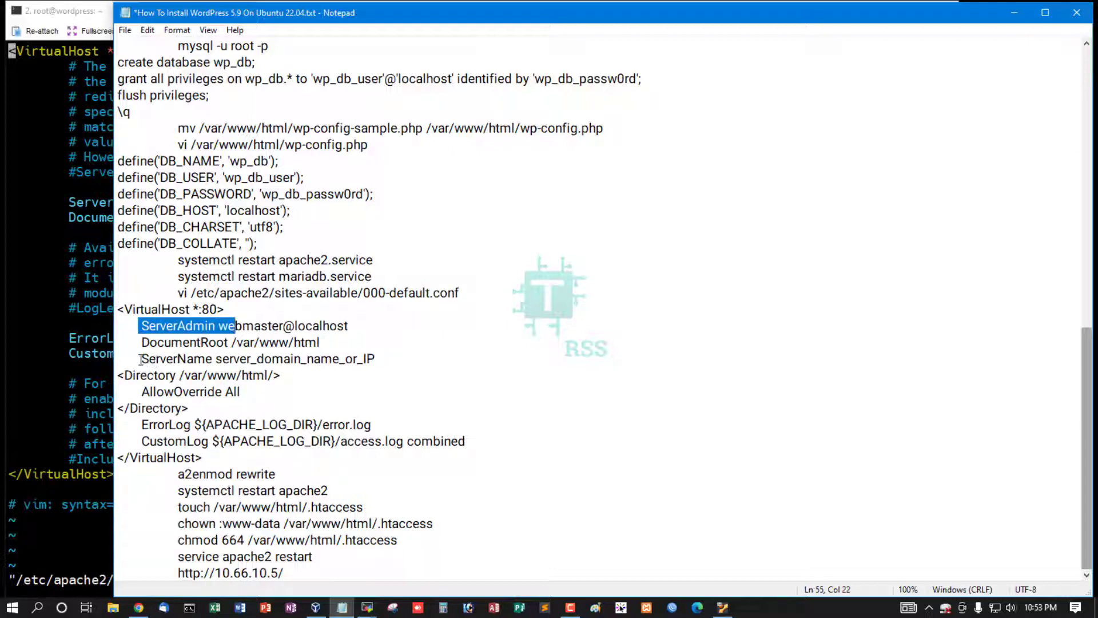
mouse_move(142, 359)
left_mouse_down()
mouse_move(221, 435)
mouse_move(502, 437)
left_mouse_up()
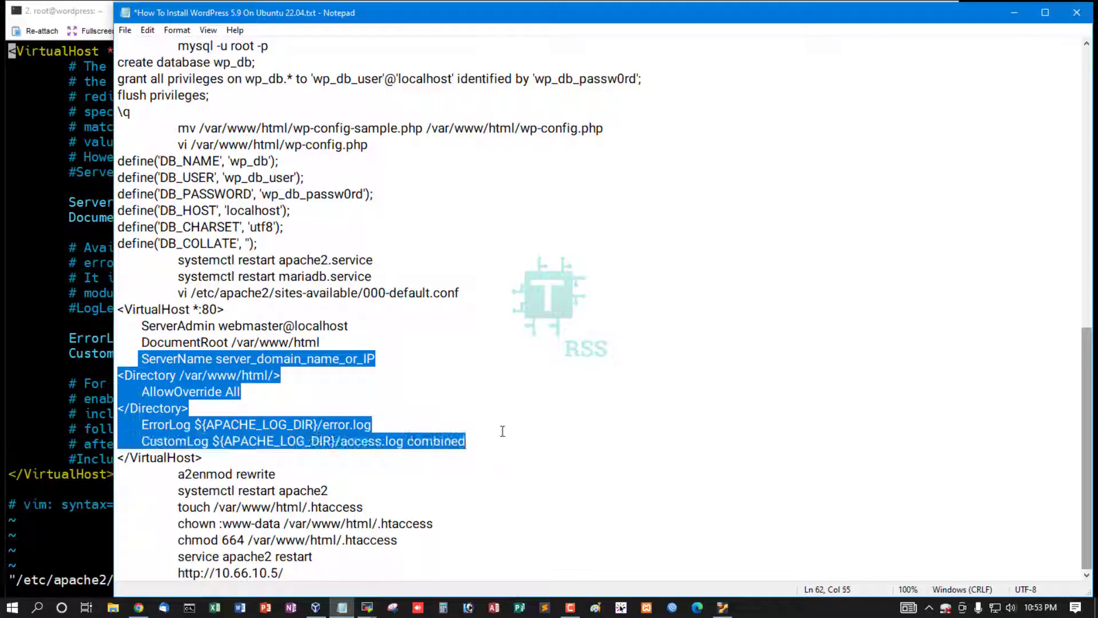
key("alt+Tab")
Insert the ServerName, Directory and log block into 000-default.conf
key("Down")
key("Down")
key("Down")
key("Down")
key("Down")
key("Down")
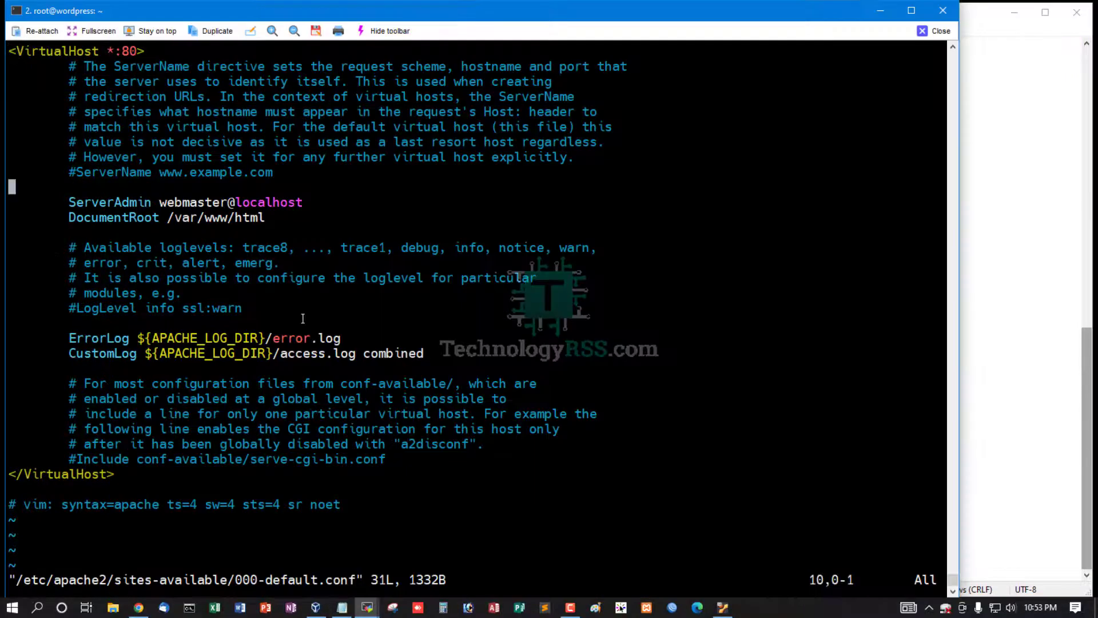
key("Down")
key("Down")
key("u")
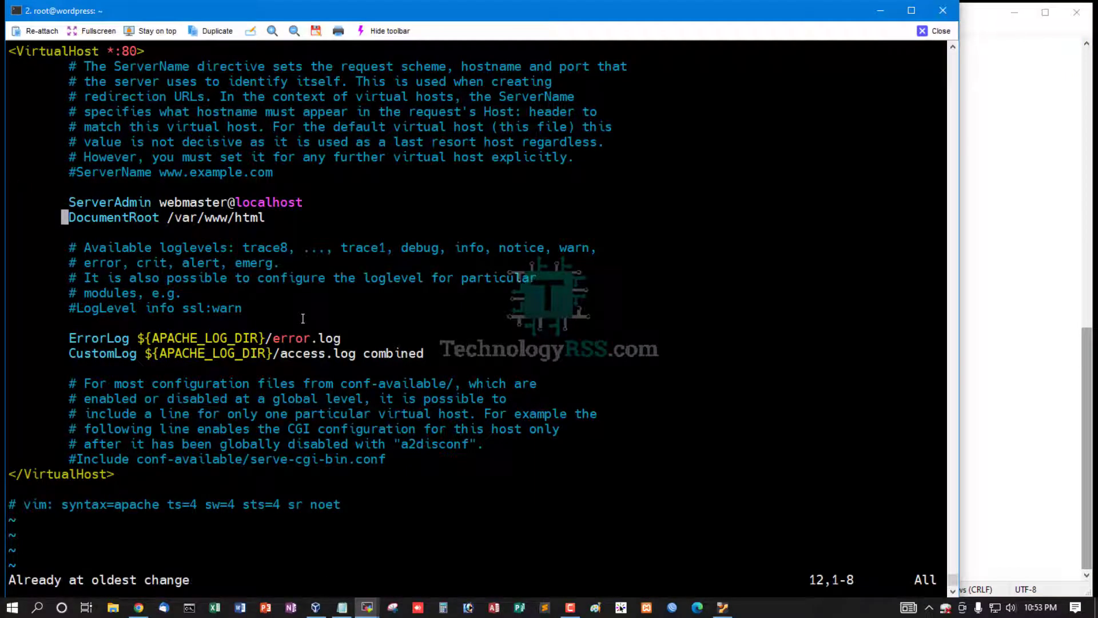
key("Up")
key("Up")
key("Up")
key("Down")
key("o")
key("Return")
key("Up")
key("Tab")
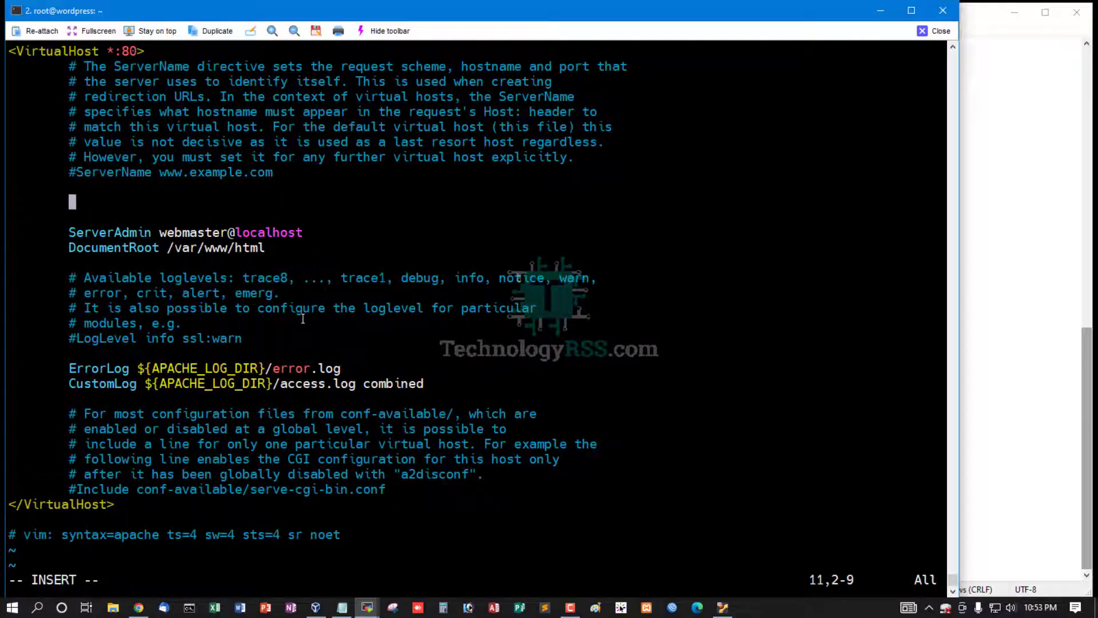
right_click(302, 319)
Replace server_domain_name_or_IP with 10.66.10.5, then save and quit vi
key("Up")
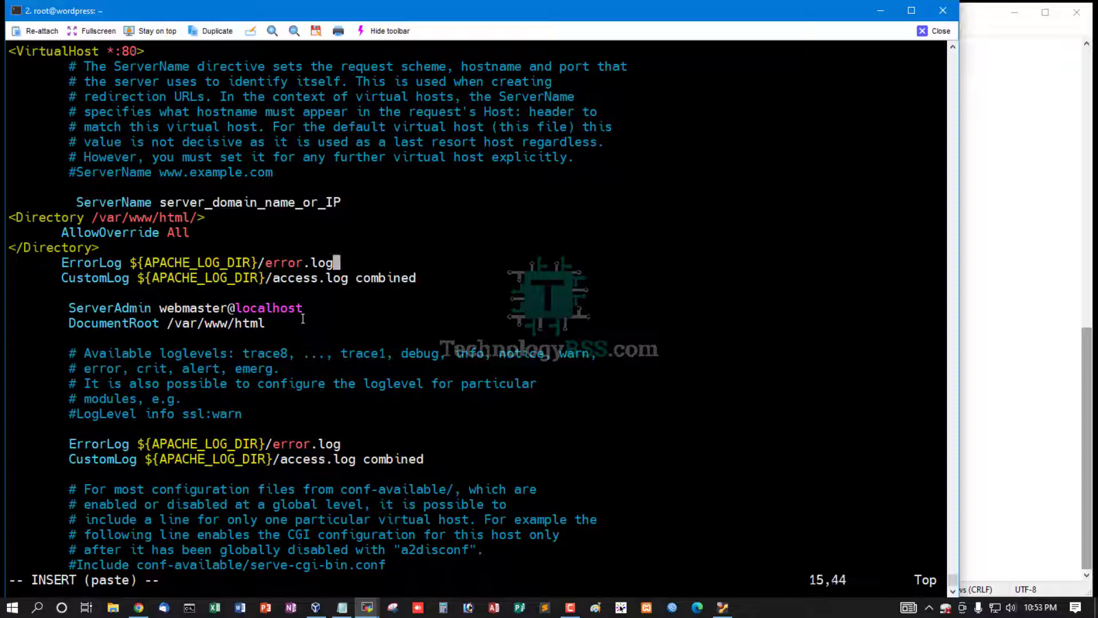
key("Up")
key("Up")
key("Up")
key("Down")
key("BackSpace")
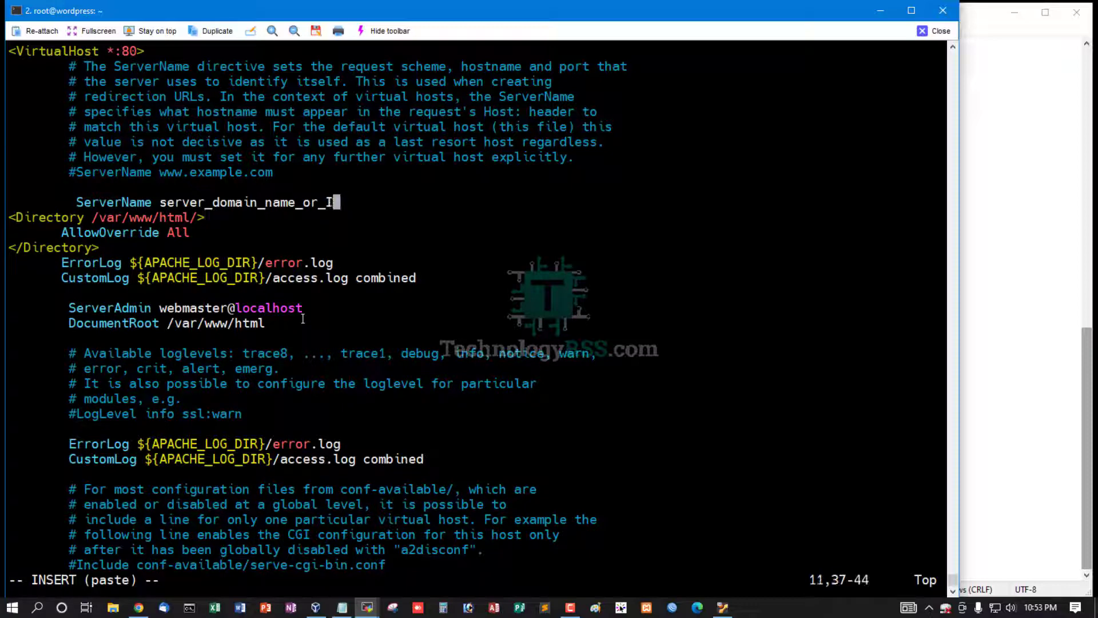
key("BackSpace")
key("BackSpace")
key("BackSpace")
key("BackSpace")
key("BackSpace")
key("BackSpace")
key("BackSpace")
key("BackSpace")
key("BackSpace")
key("BackSpace")
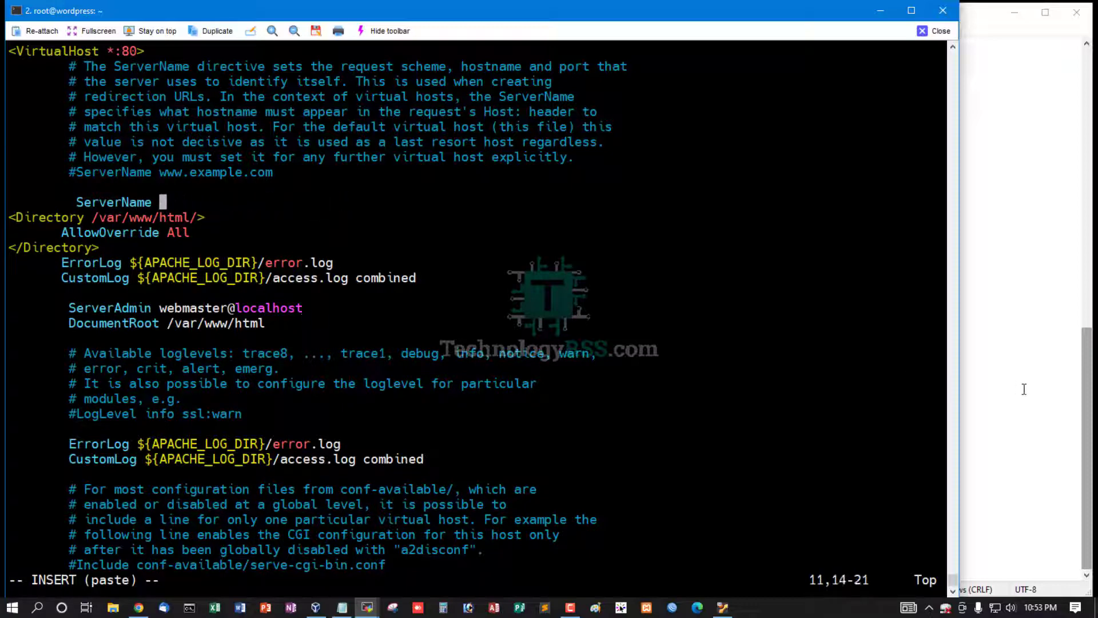
left_click(1024, 388)
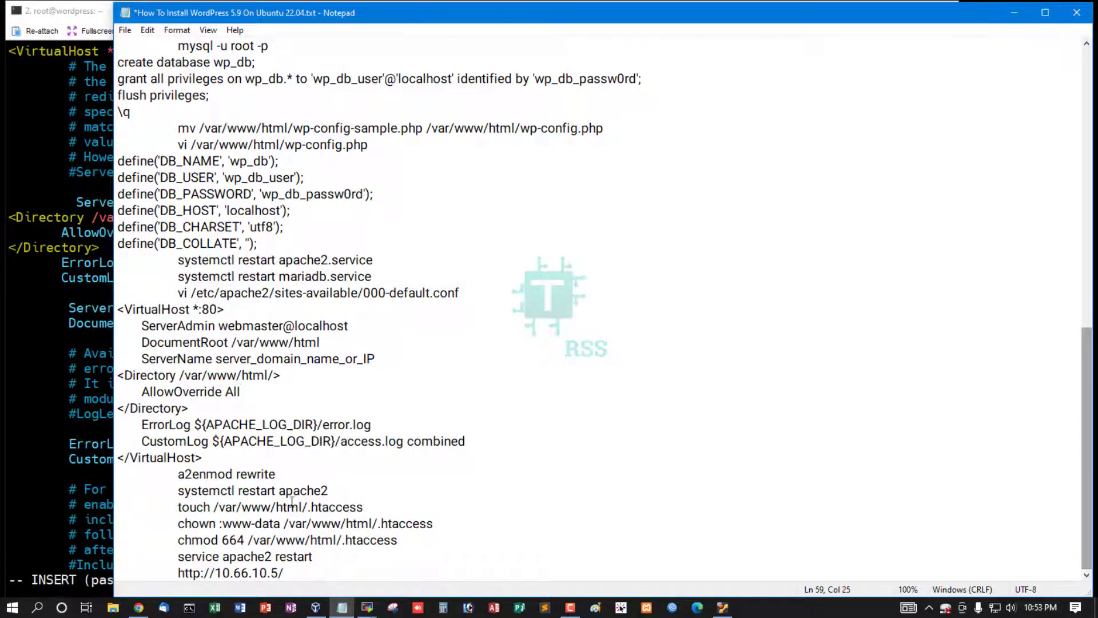
left_click_drag(216, 572, 280, 571)
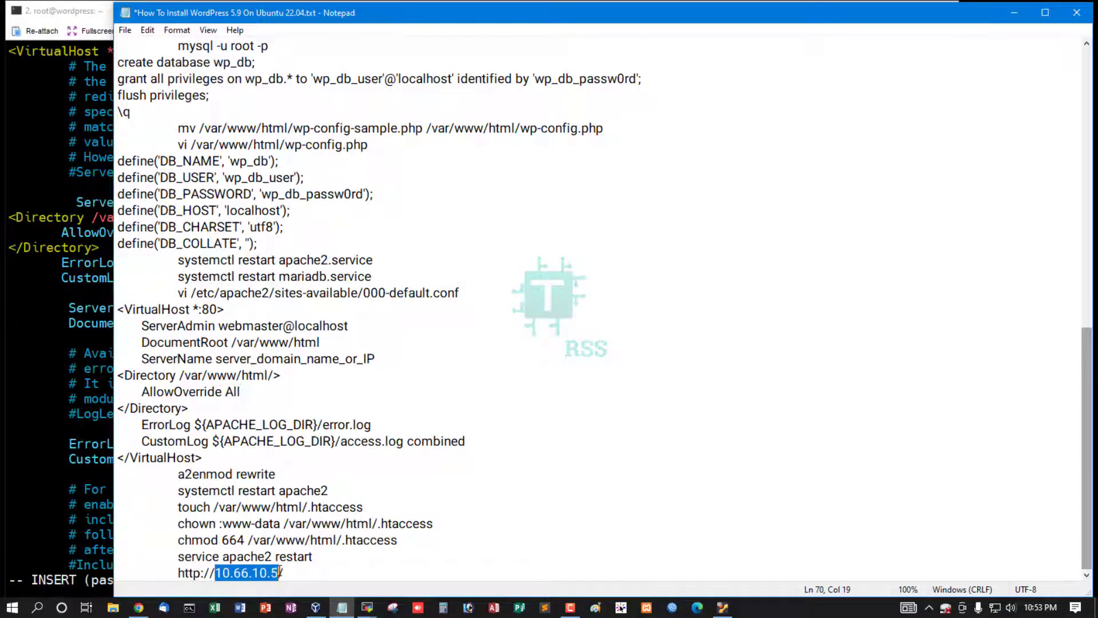
key("alt+Tab")
right_click(373, 295)
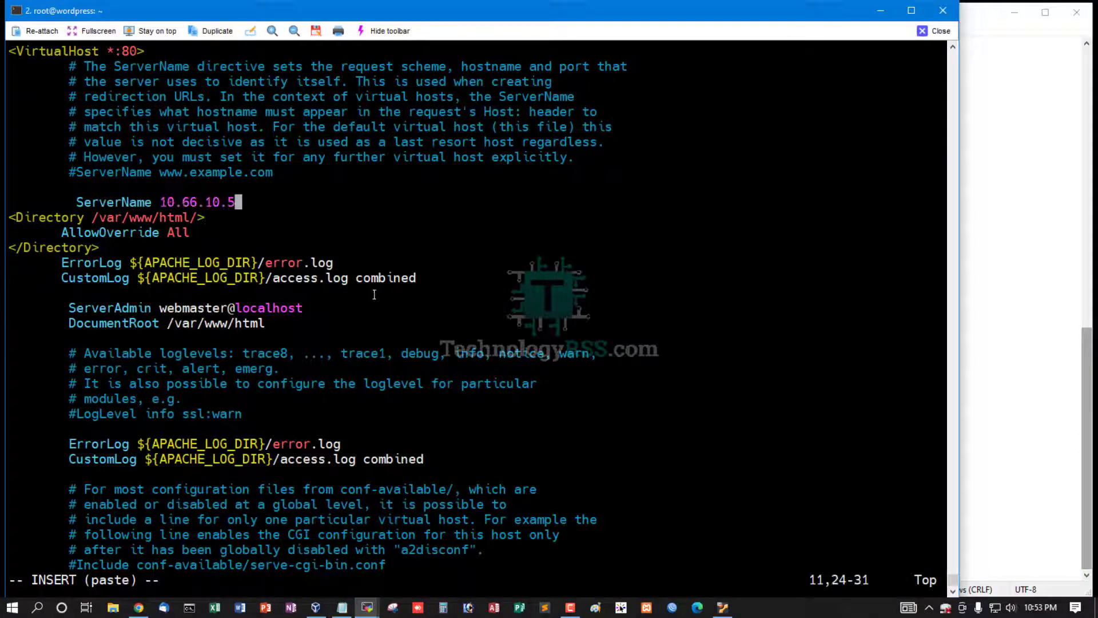
key("Escape")
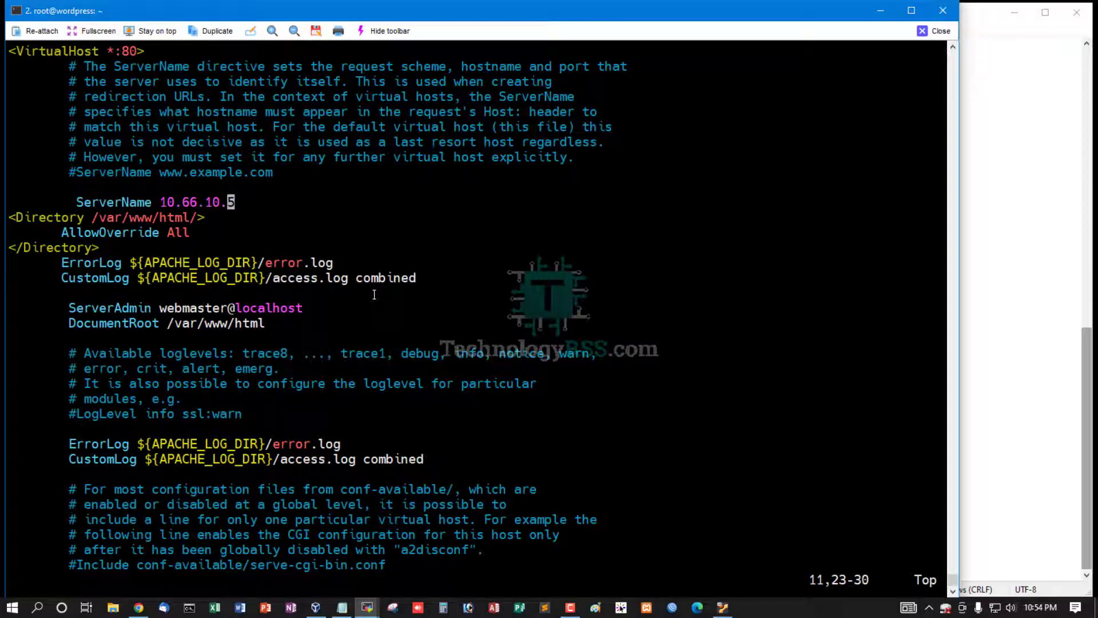
type(":wq")
key("Return")
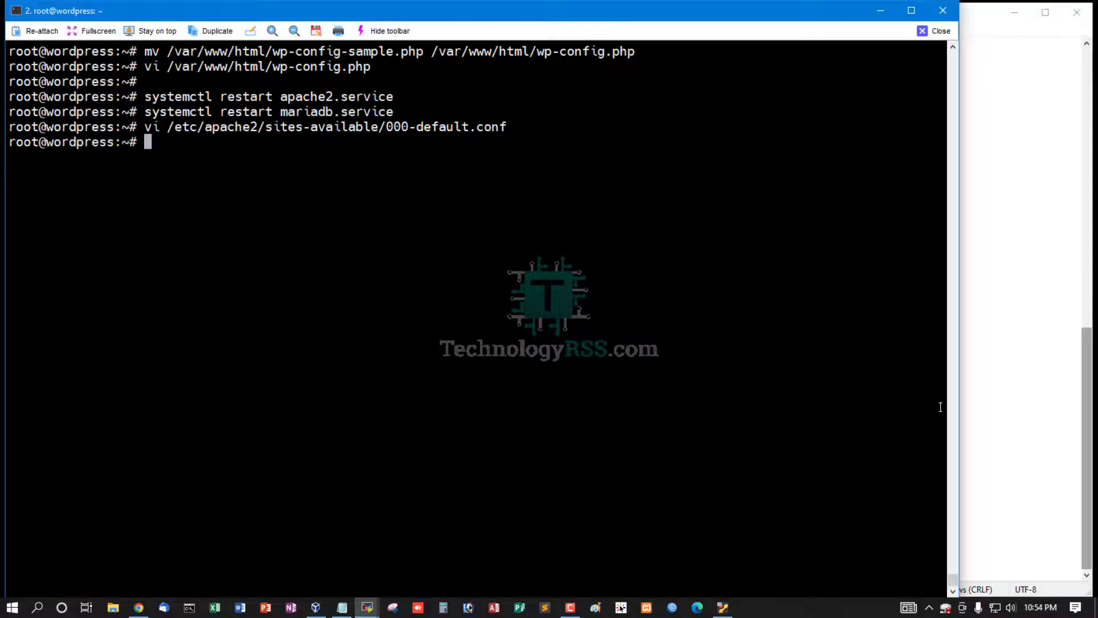
Enable mod_rewrite with a2enmod rewrite and restart Apache
left_click(985, 406)
left_click_drag(175, 473, 384, 471)
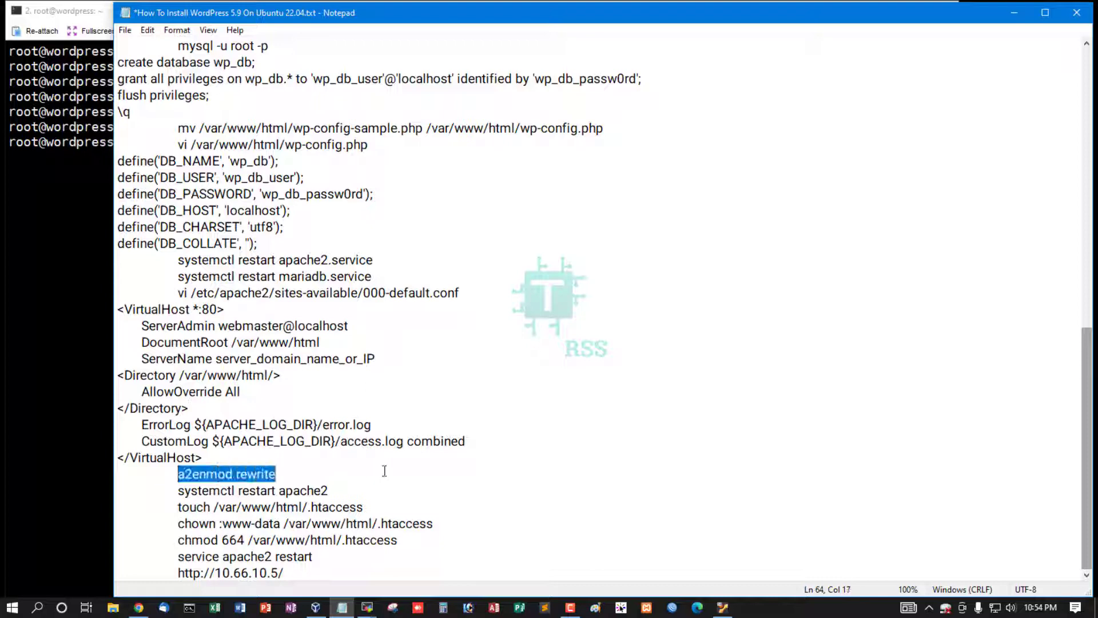
key("ctrl+c")
right_click(86, 266)
key("Return")
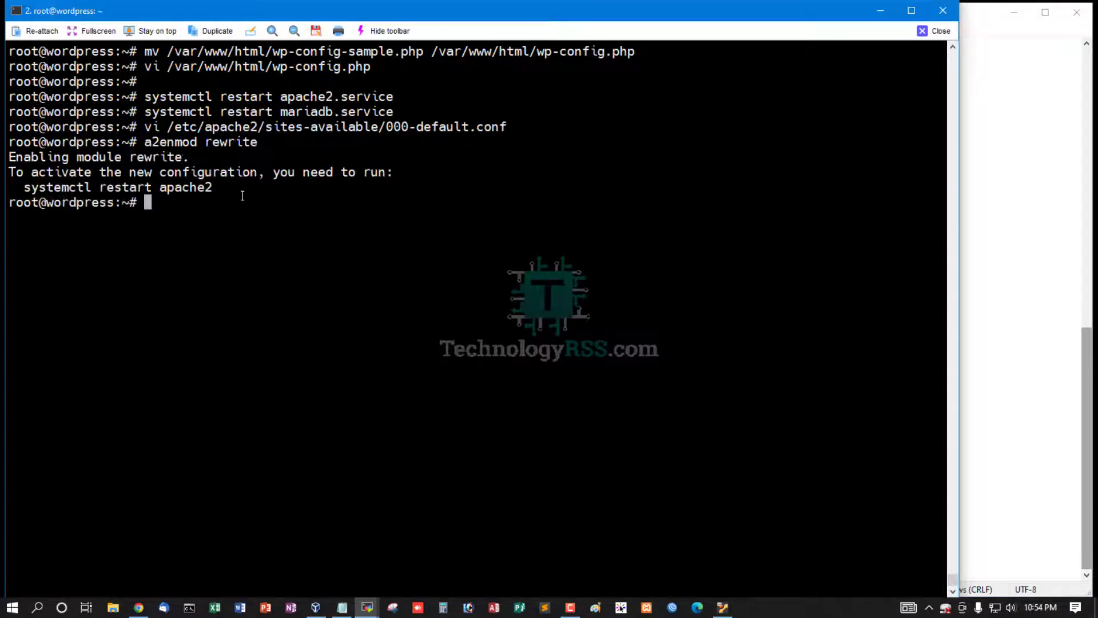
left_click_drag(259, 188, 24, 187)
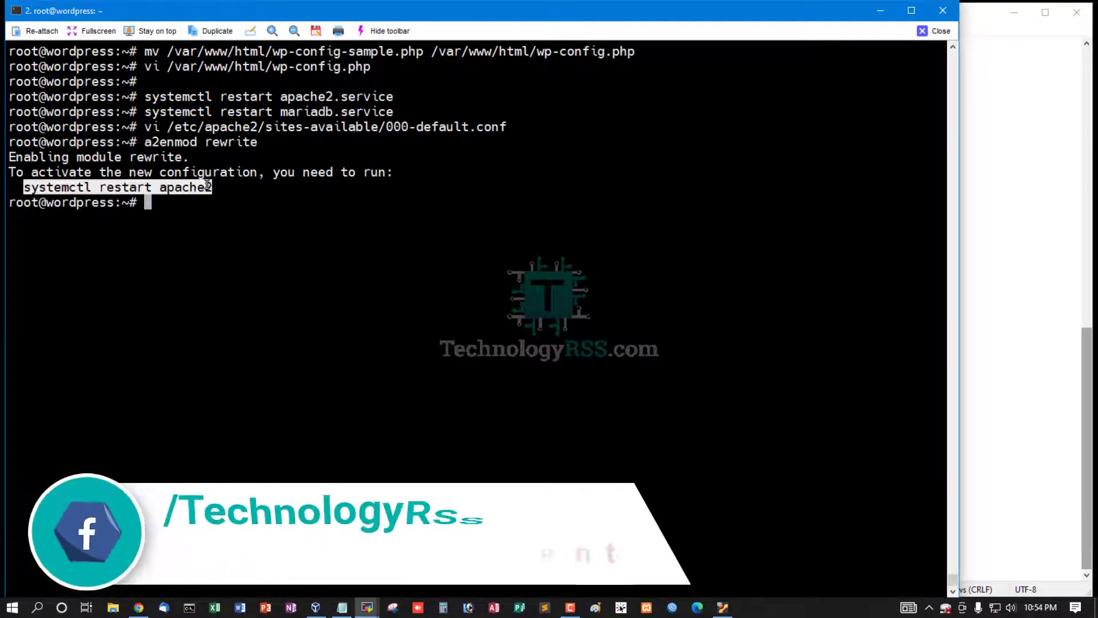
right_click(460, 207)
key("Return")
Create the .htaccess file in /var/www/html
left_click(978, 369)
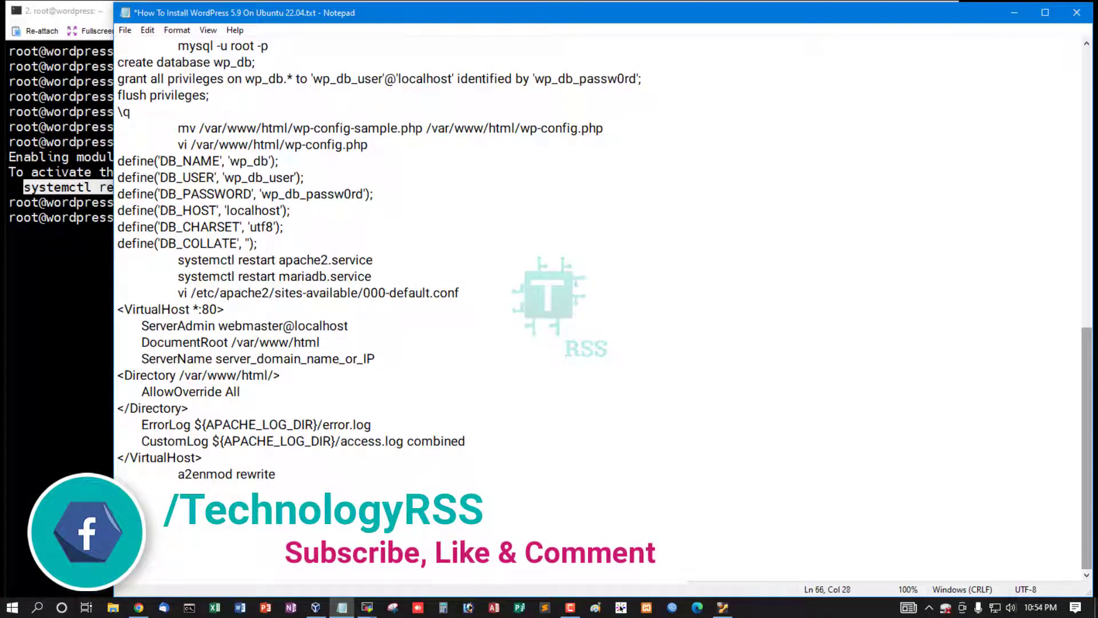
key("alt+Tab")
right_click(287, 349)
key("Return")
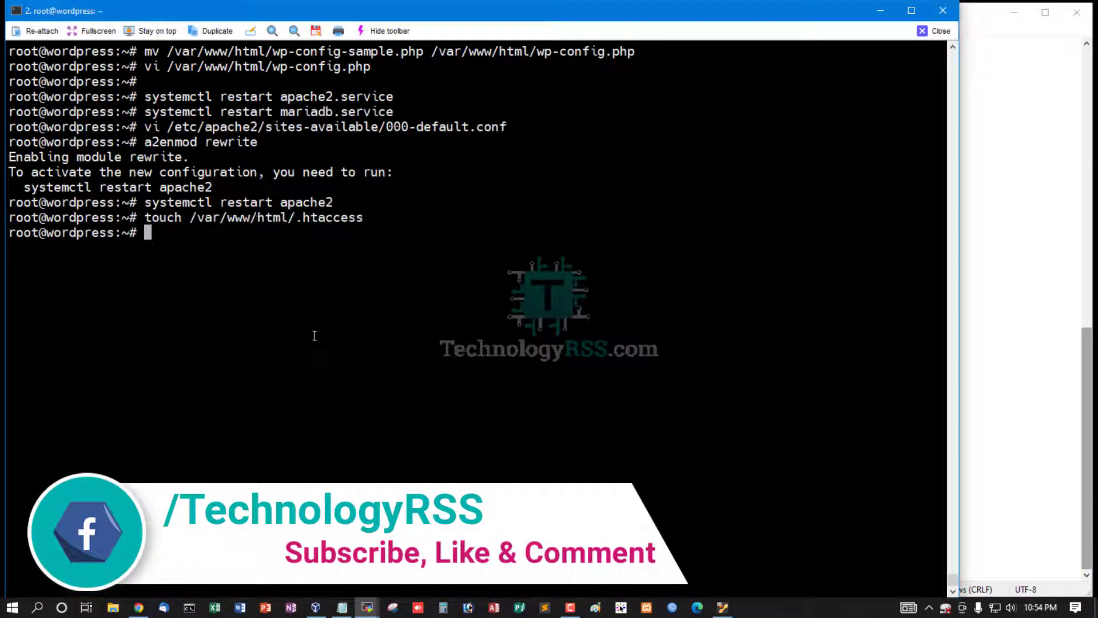
Give .htaccess the www-data group and 664 permissions
left_click(996, 393)
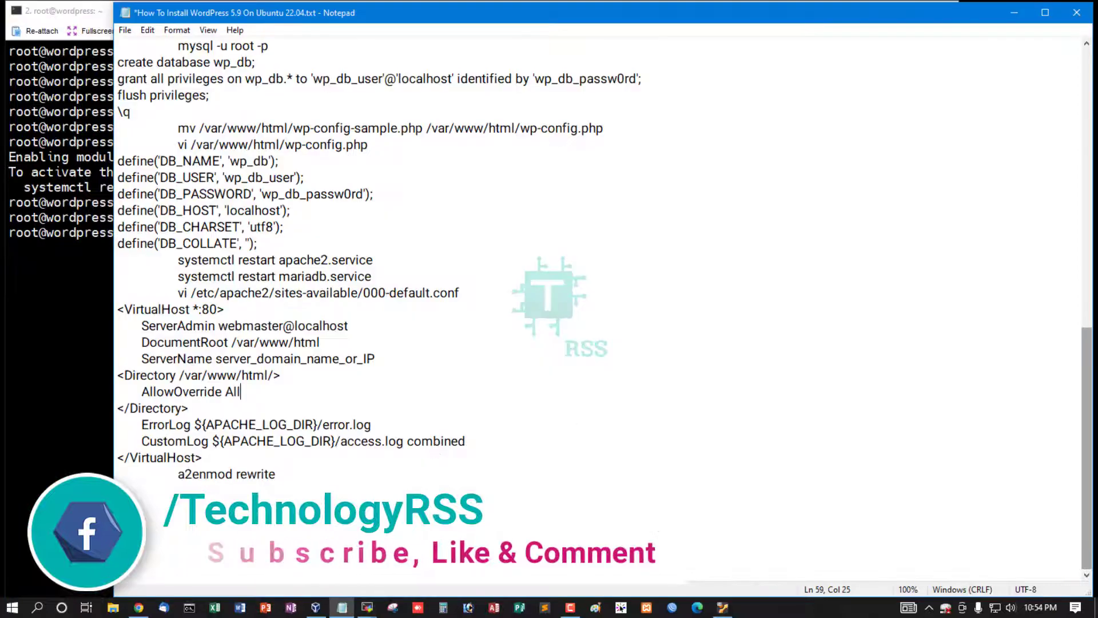
left_click_drag(177, 523, 449, 542)
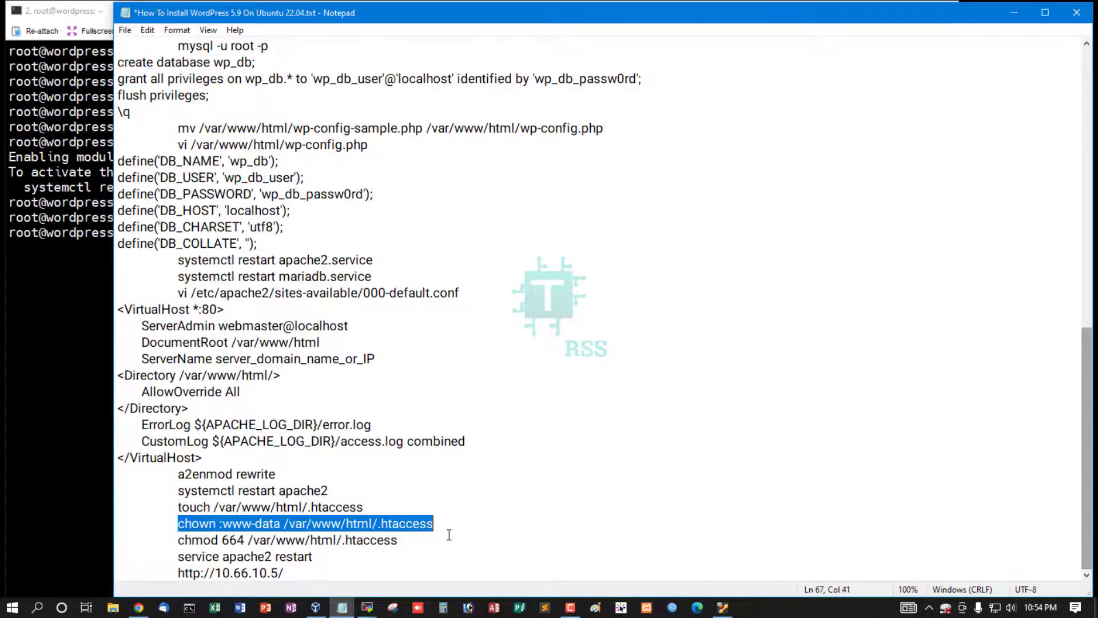
key("ctrl+c")
left_click(47, 322)
right_click(317, 358)
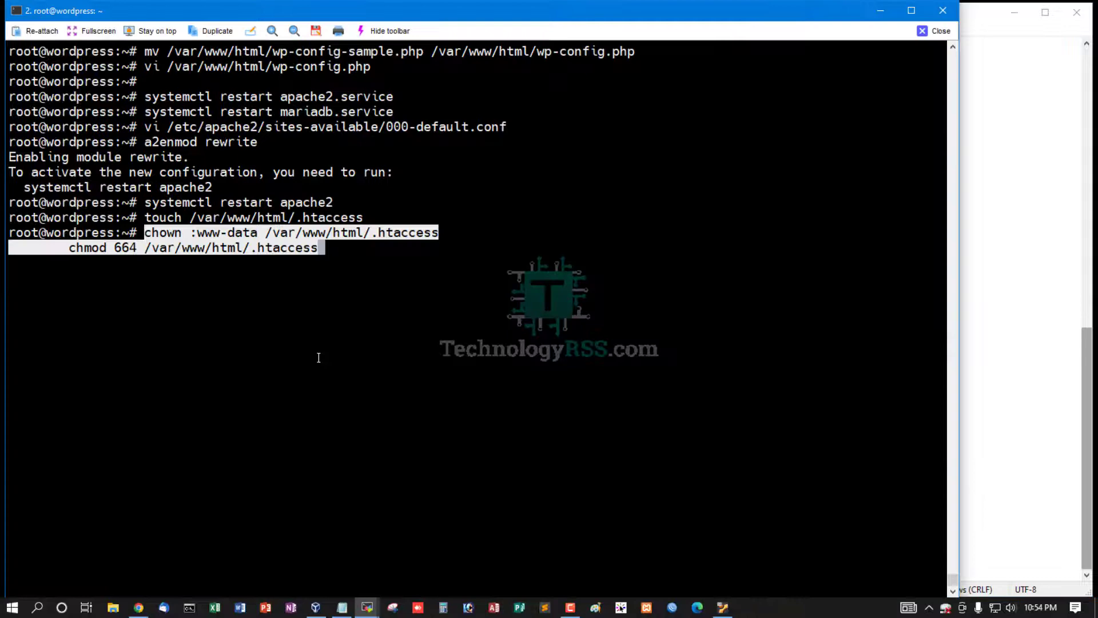
key("Return")
left_click(970, 398)
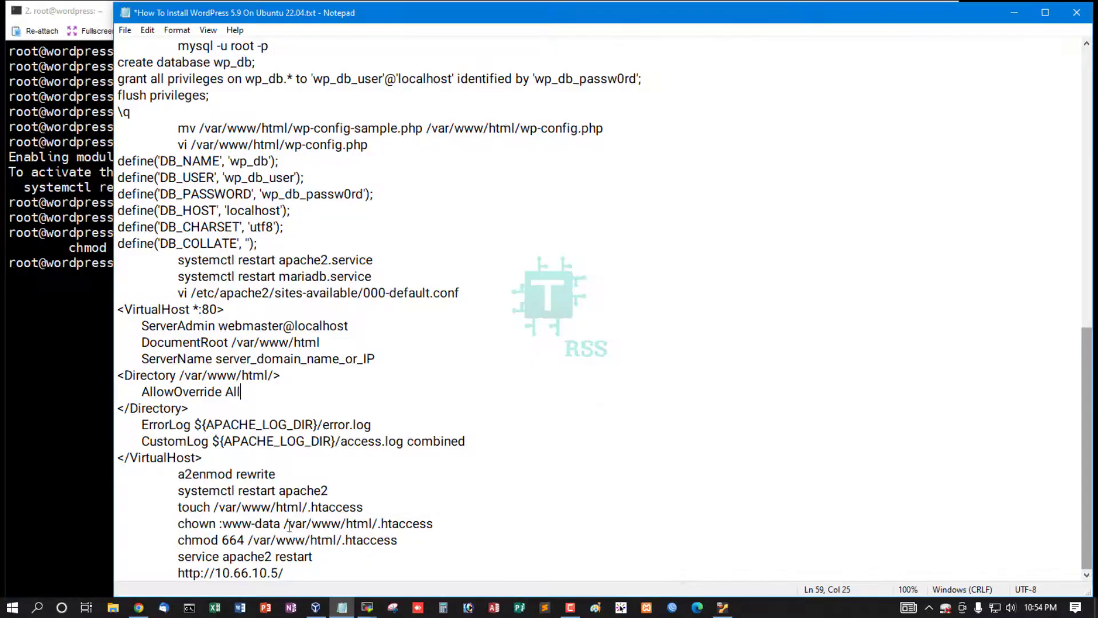
left_click_drag(175, 541, 466, 539)
key("ctrl+c")
left_click(68, 343)
right_click(89, 346)
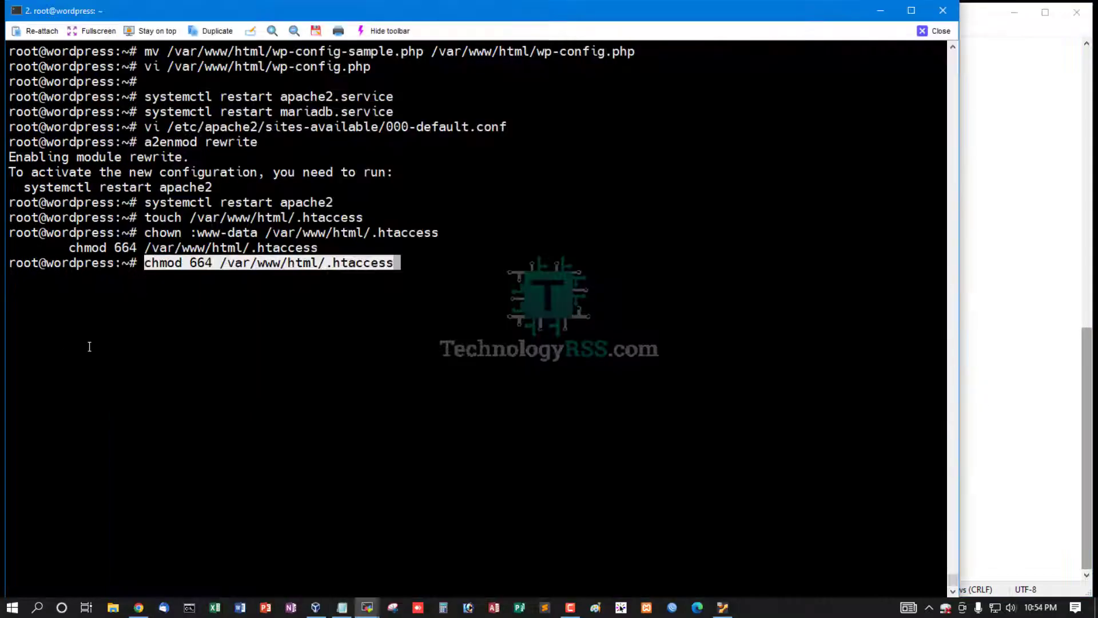
key("Return")
Restart Apache with service apache2 restart
left_click(342, 607)
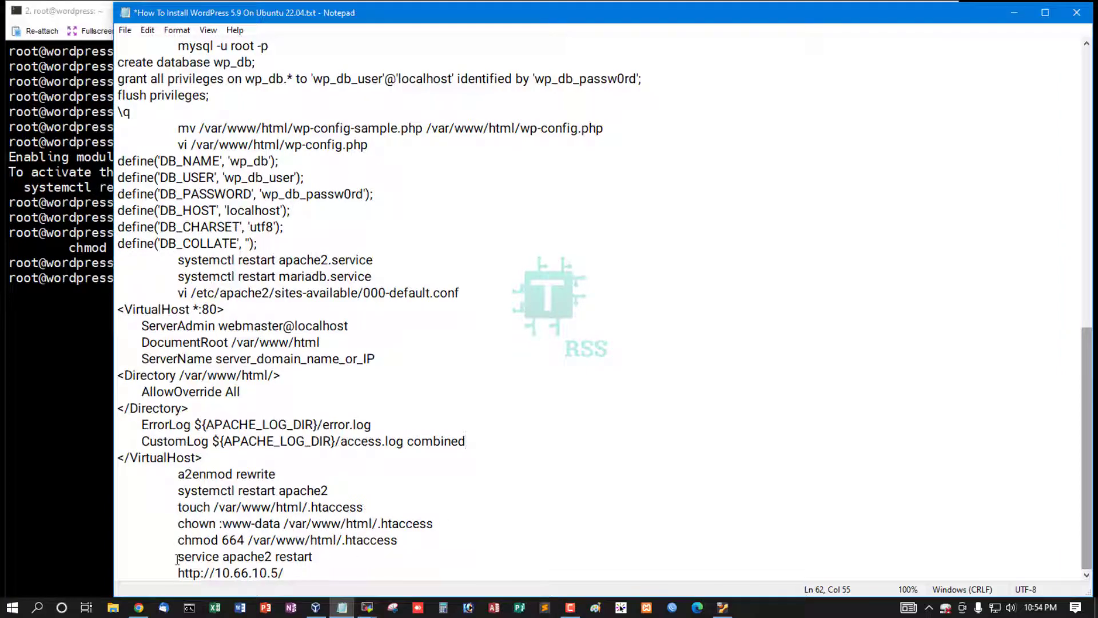
left_click_drag(176, 557, 409, 555)
key("ctrl+c")
key("alt+Tab")
right_click(271, 391)
key("Return")
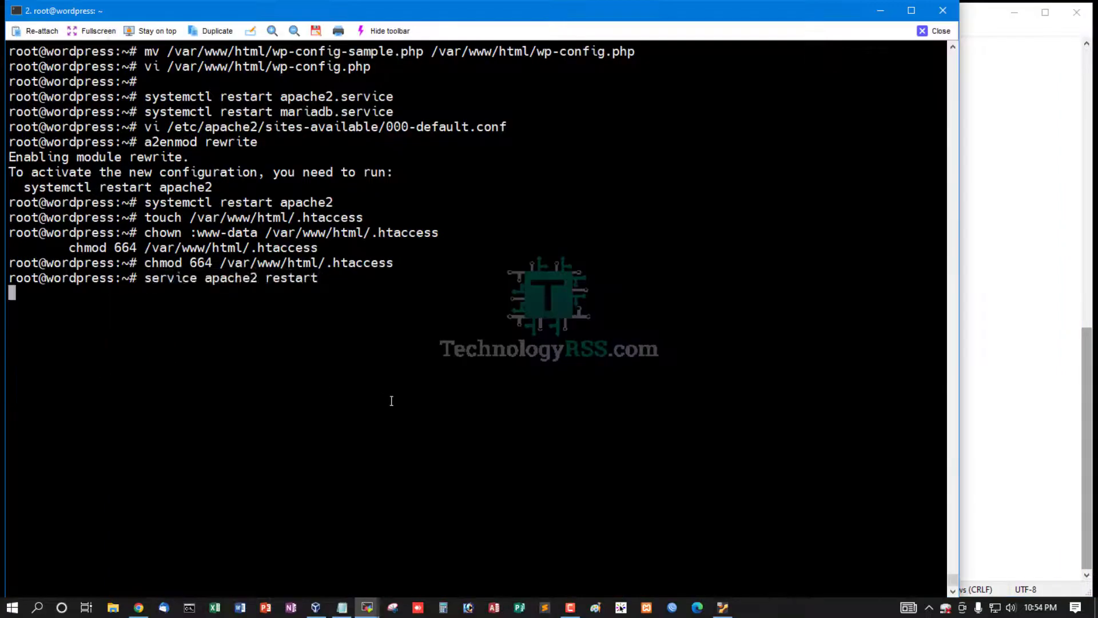
Browse to 10.66.10.5/ to load the WordPress installer
left_click(996, 467)
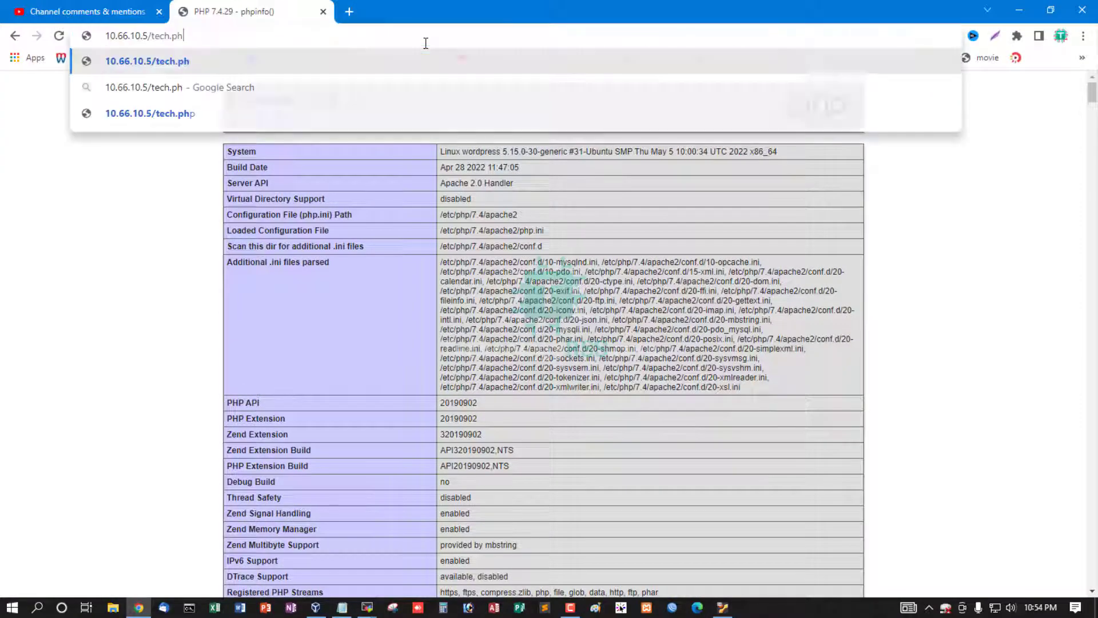
key("BackSpace")
key("BackSpace")
key("BackSpace")
key("BackSpace")
key("BackSpace")
key("BackSpace")
key("Return")
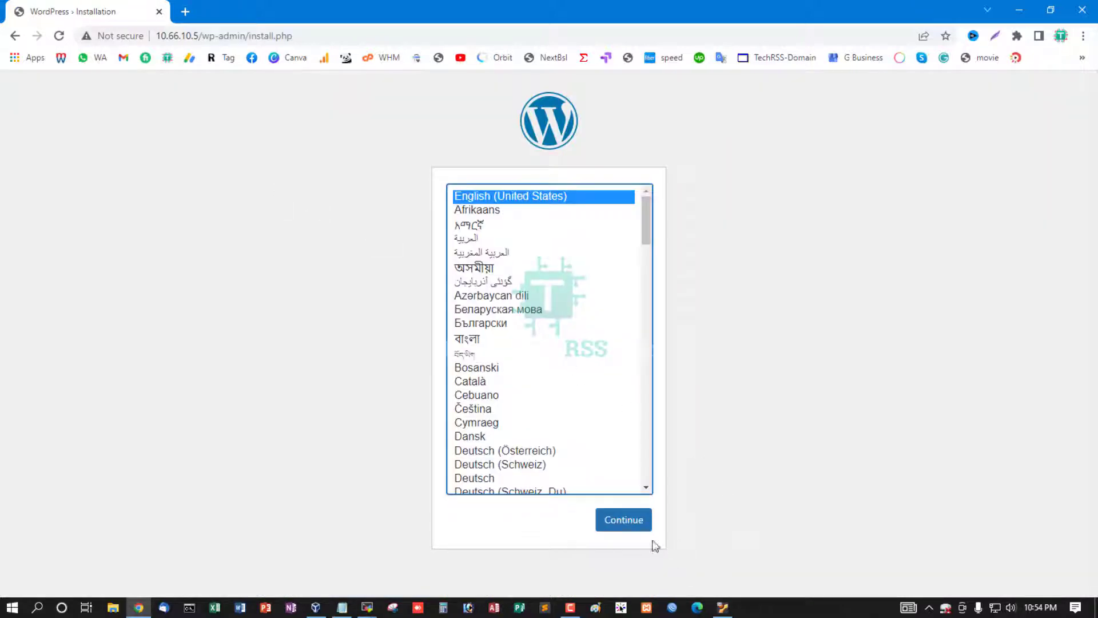
Choose English, then enter the site title, admin username and password
left_click(627, 521)
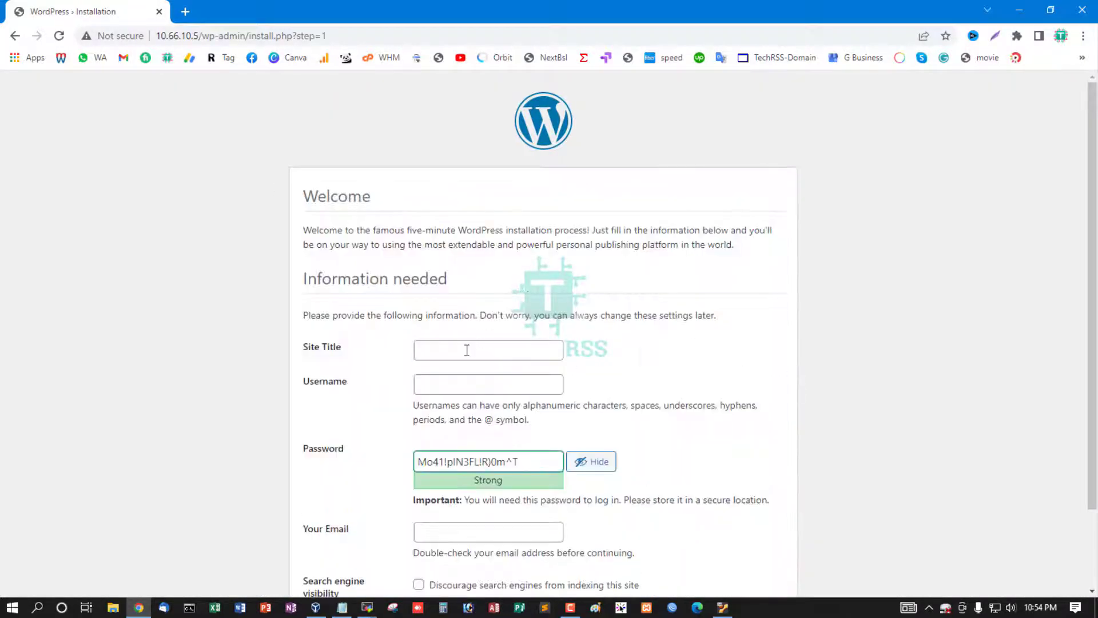
left_click(467, 350)
type("site")
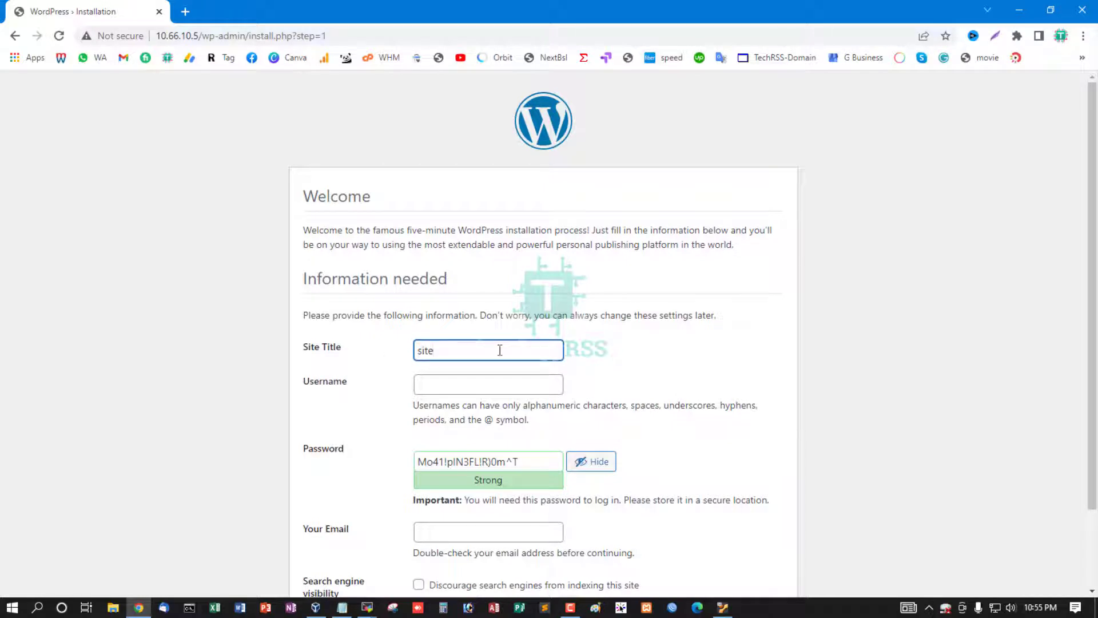
type("am")
type("name")
key("Tab")
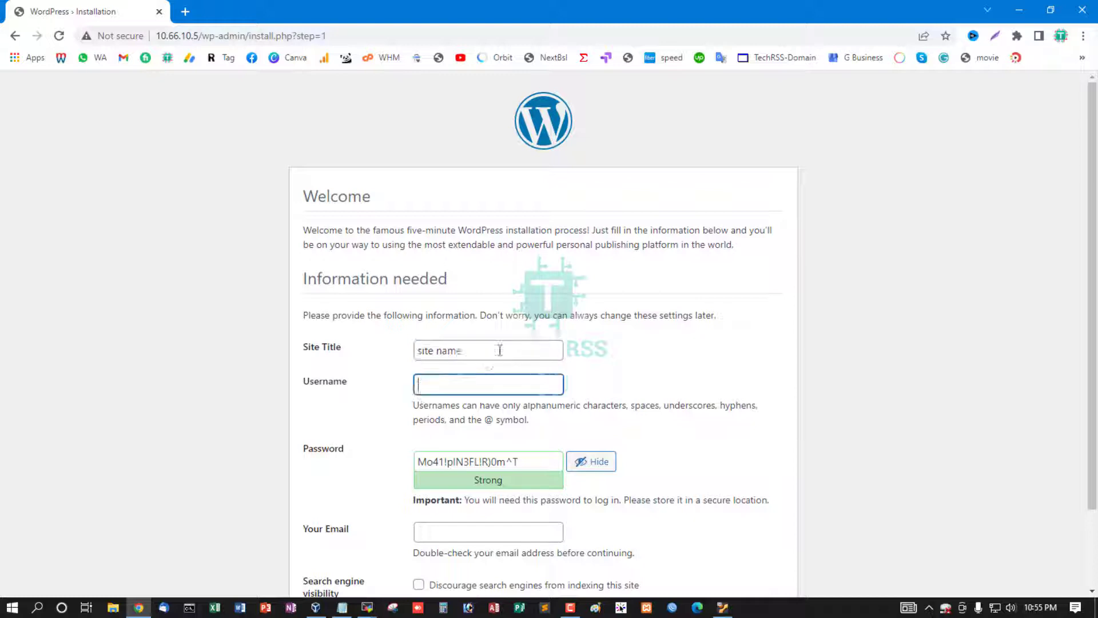
type("admin")
key("Tab")
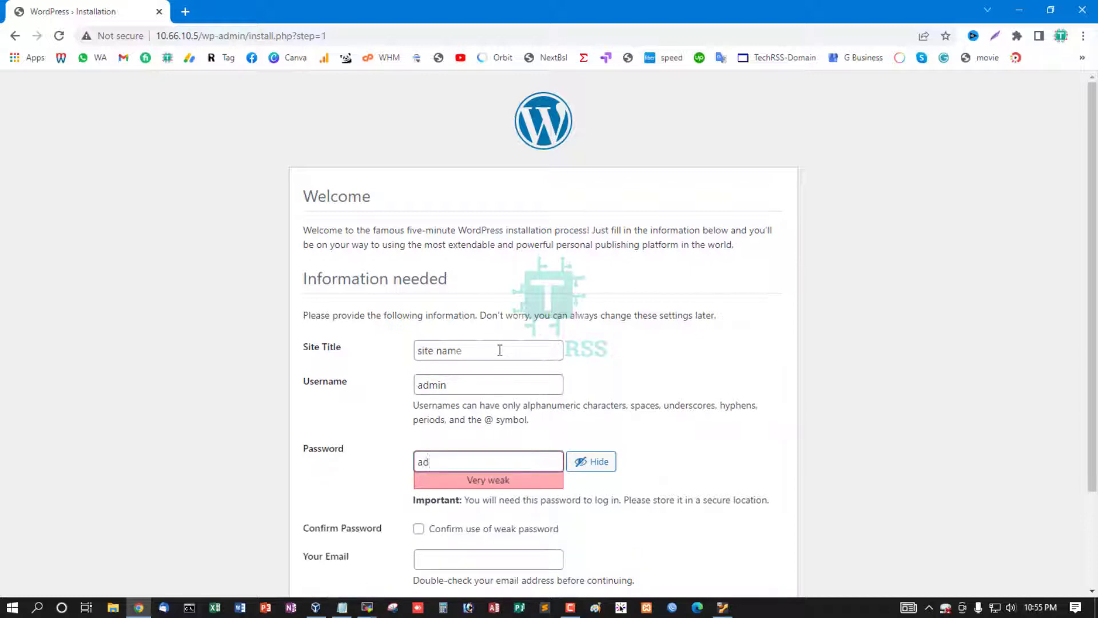
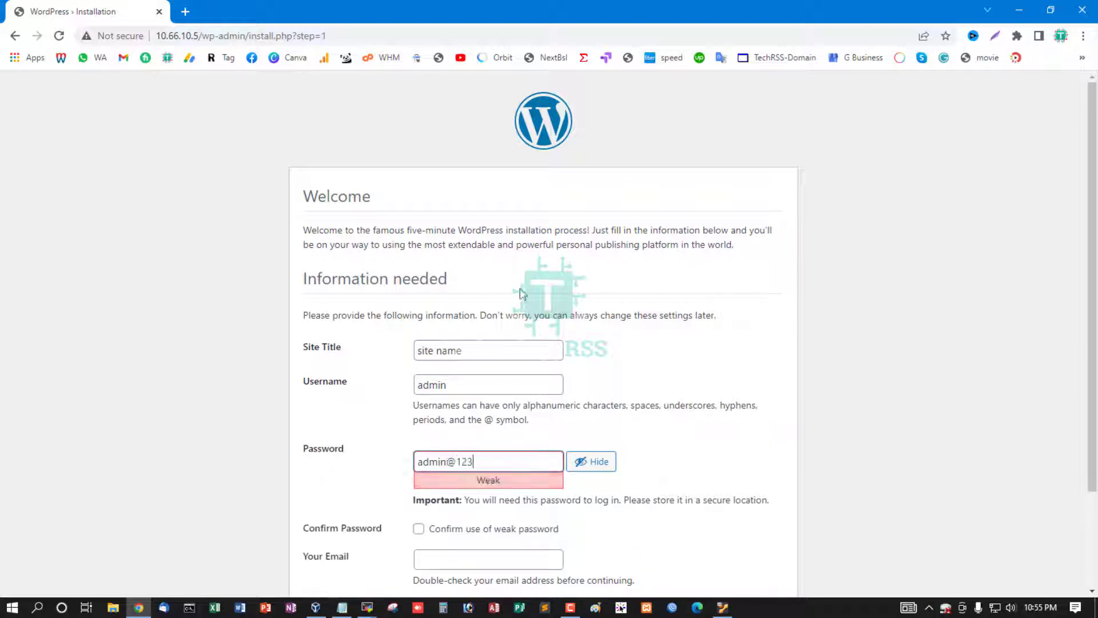
scroll(627, 257, "down", 1)
scroll(627, 258, "down", 1)
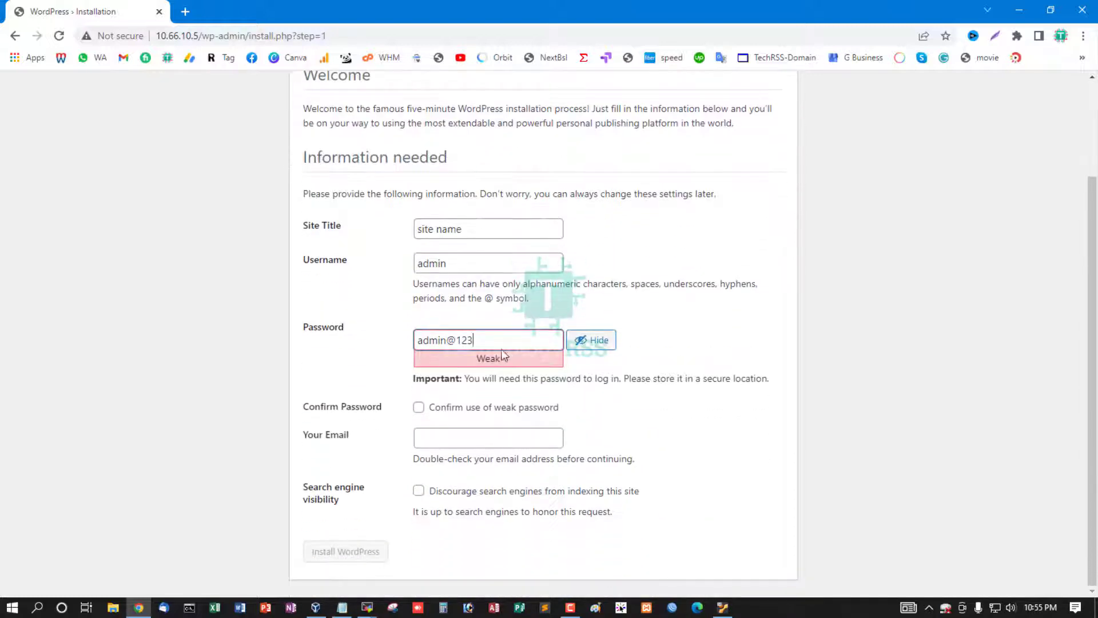
Accept the weak password, add the admin email, discourage search engines, and install
left_click(445, 412)
left_click(457, 439)
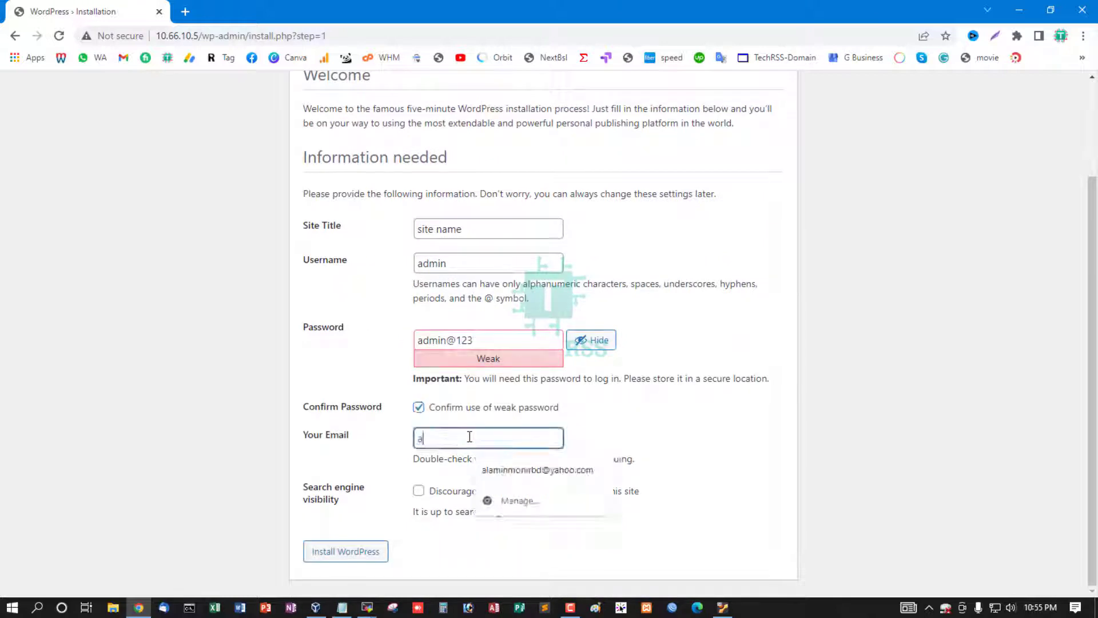
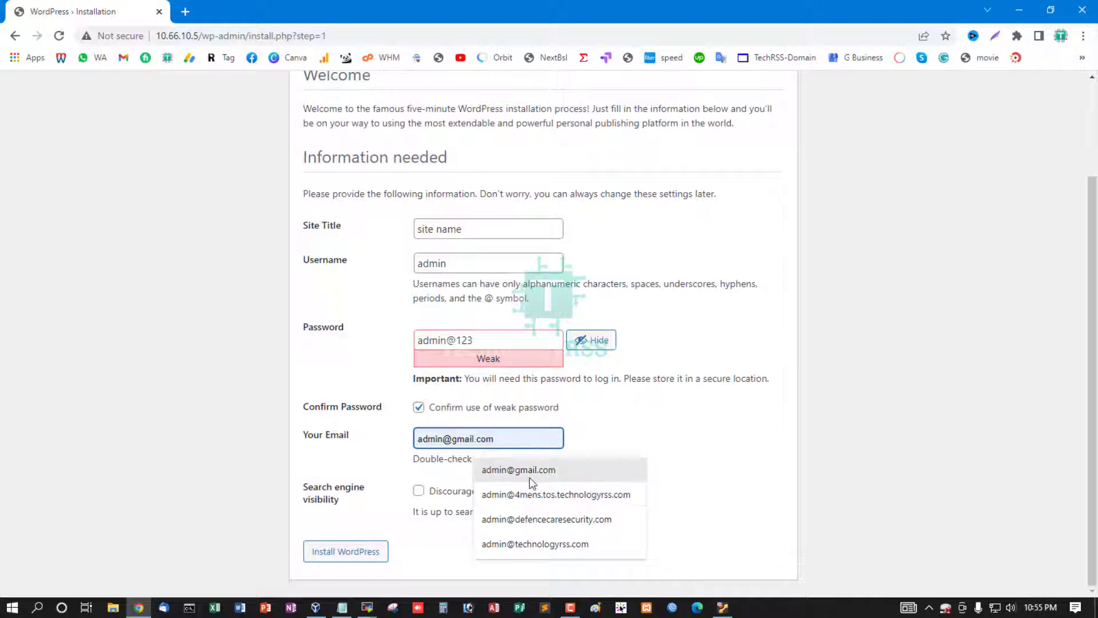
left_click(525, 469)
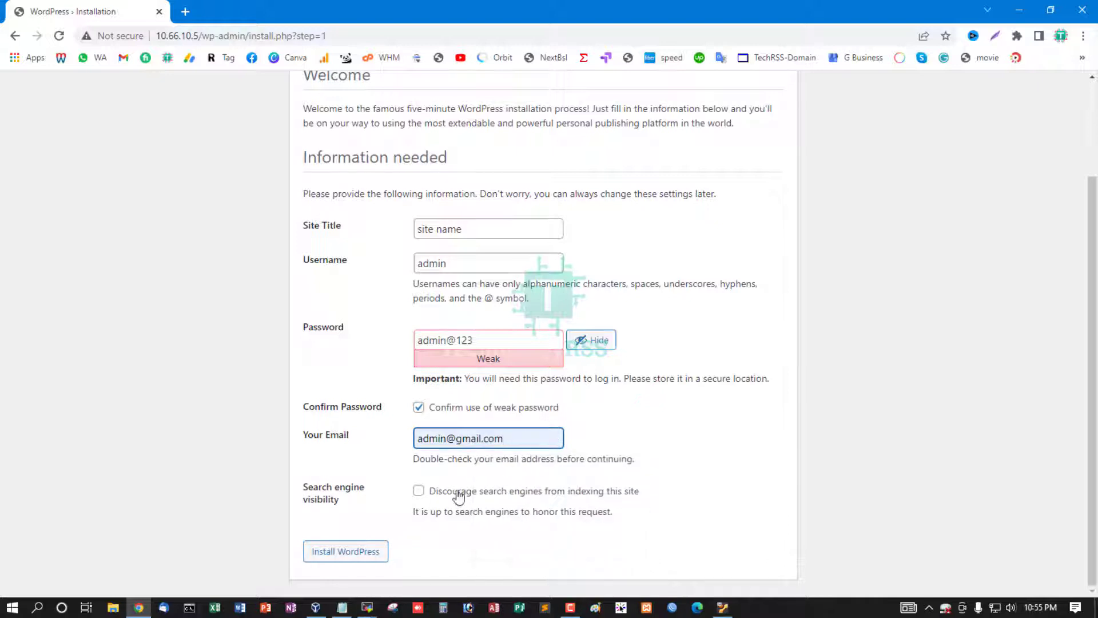
left_click(459, 496)
left_click(321, 554)
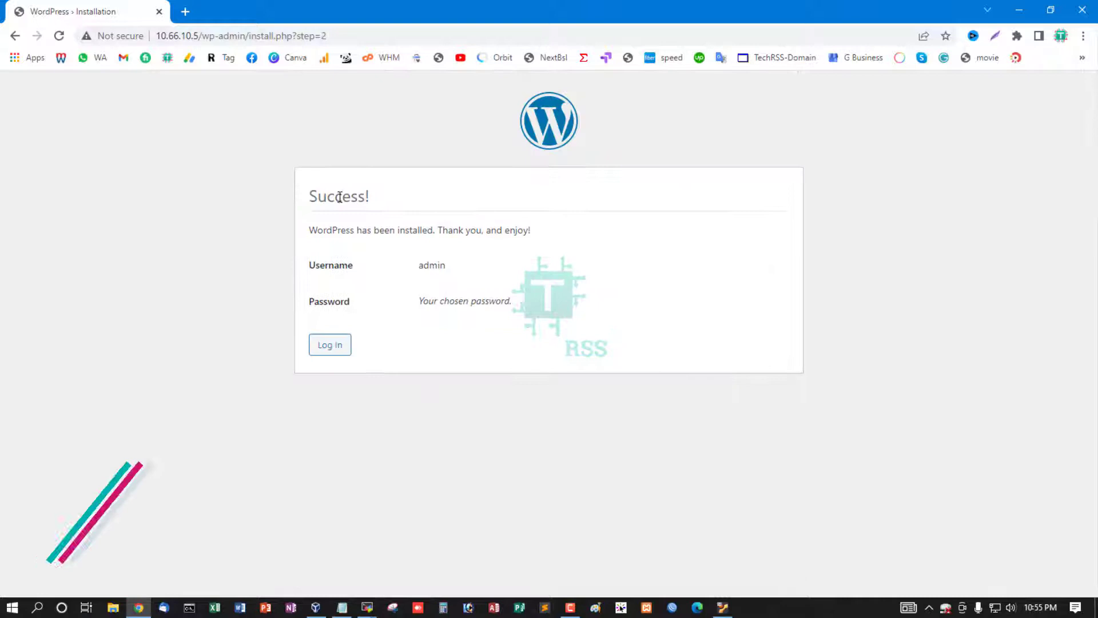
From the Success page, go to Log In and sign in as admin
left_click_drag(367, 220, 309, 196)
left_click(330, 343)
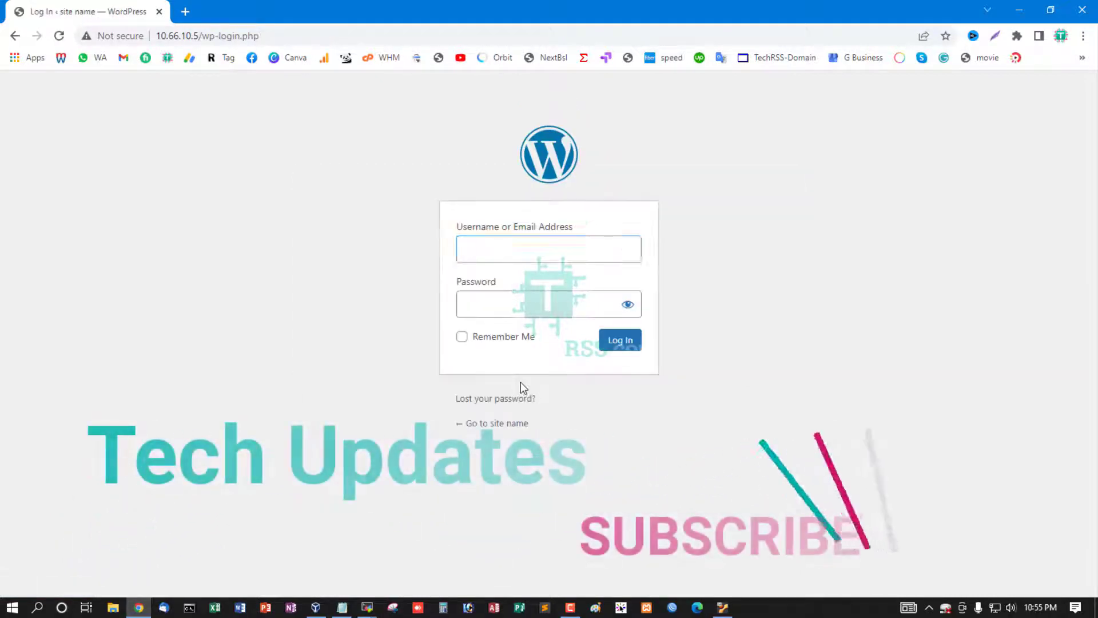
type("admin")
key("Tab")
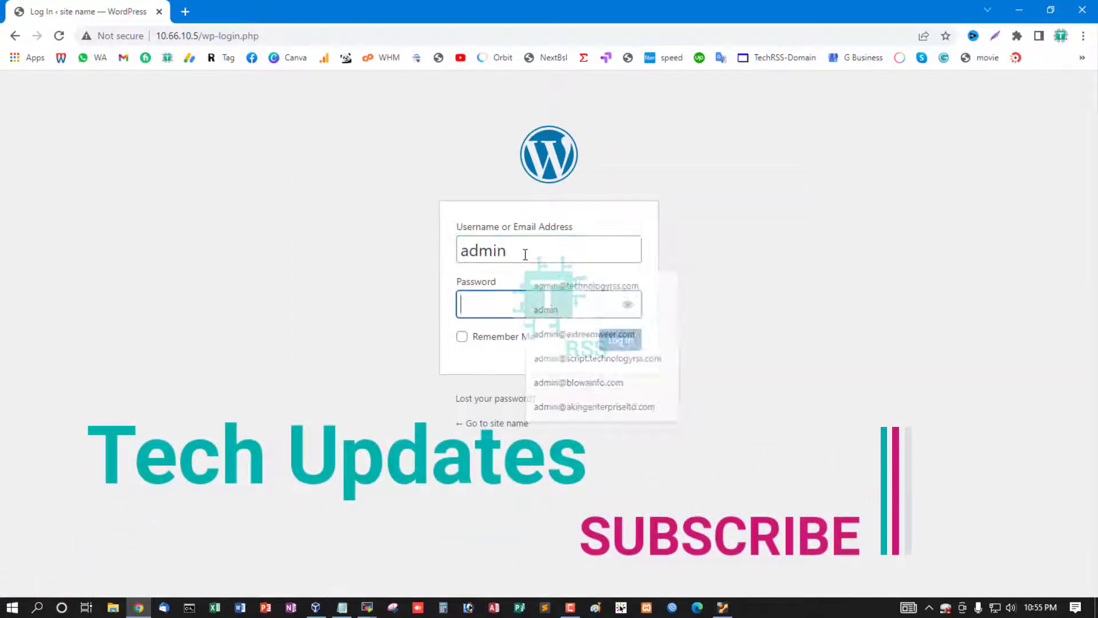
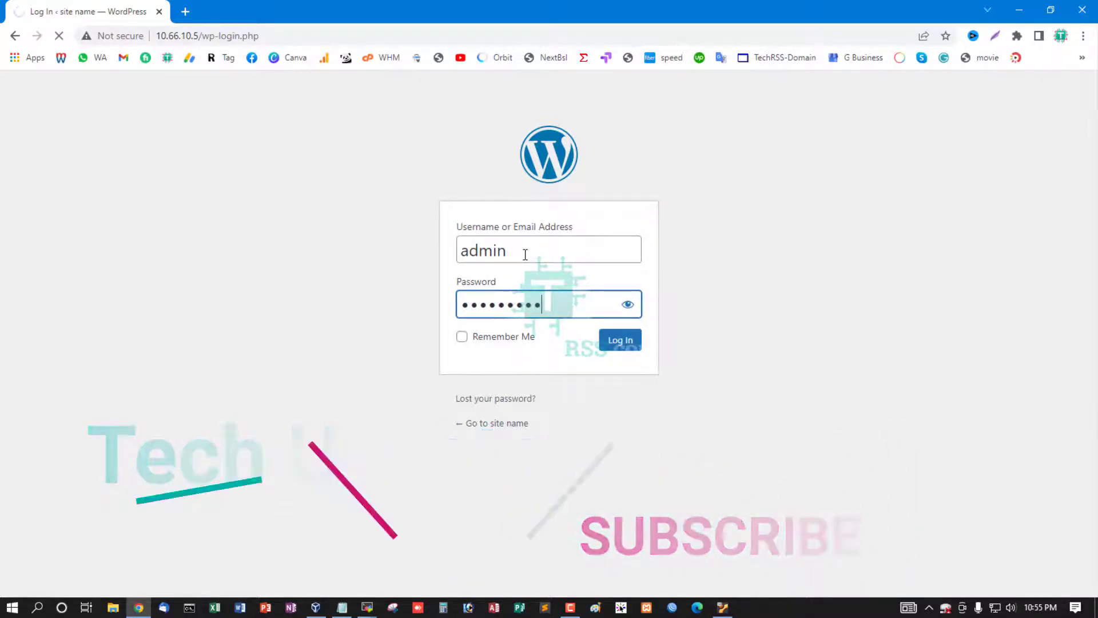
key("Return")
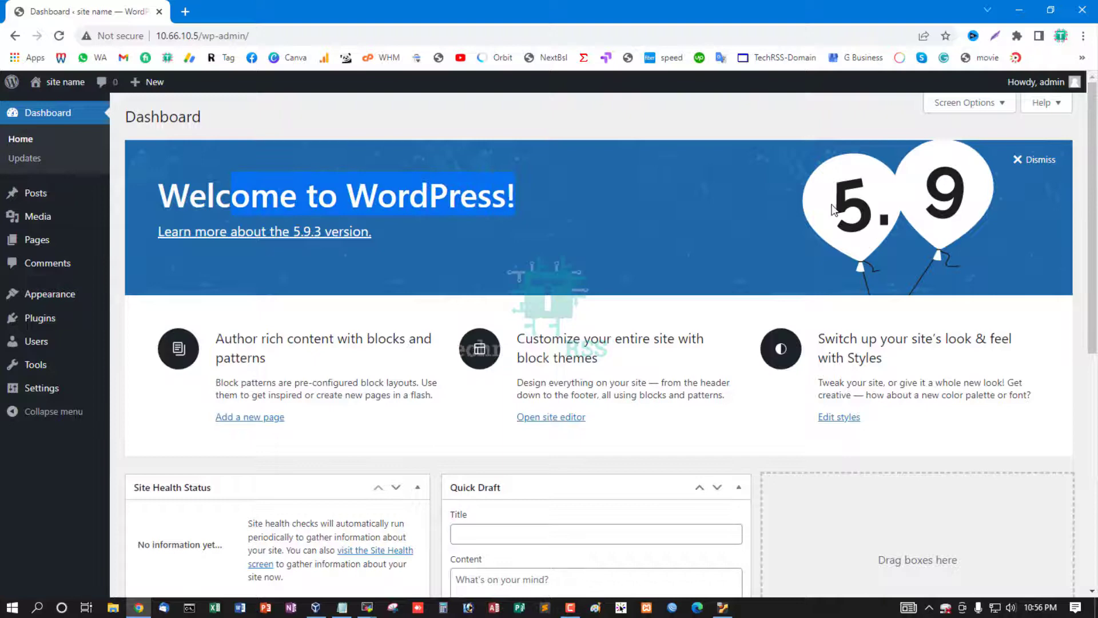
Dismiss the Welcome panel and save the Post name (/%postname%/) permalink structure
left_click(1038, 160)
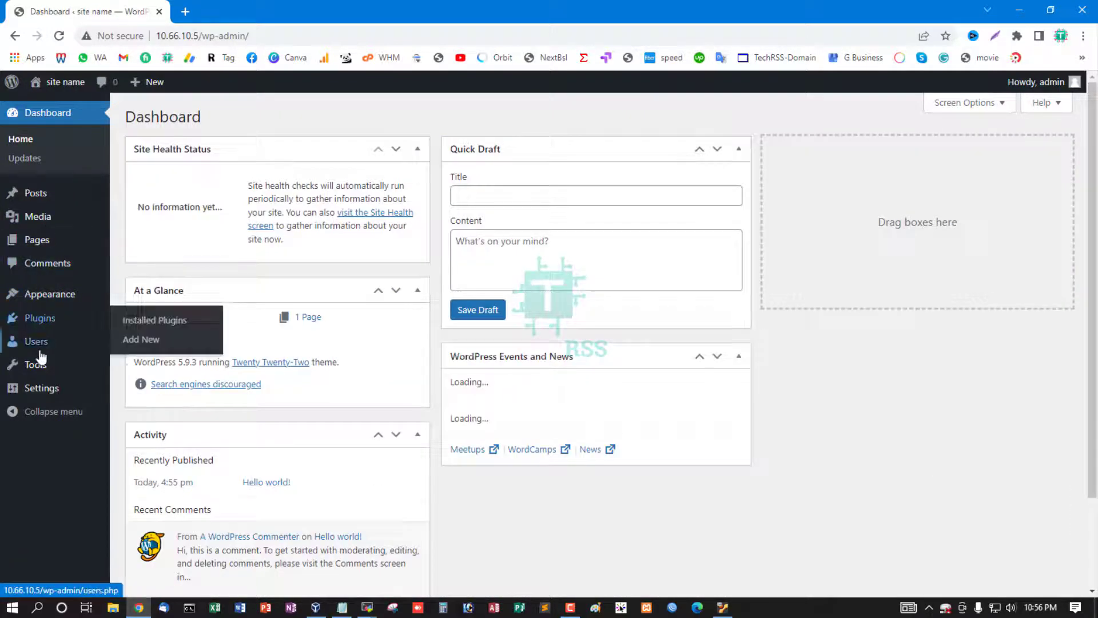
mouse_move(42, 388)
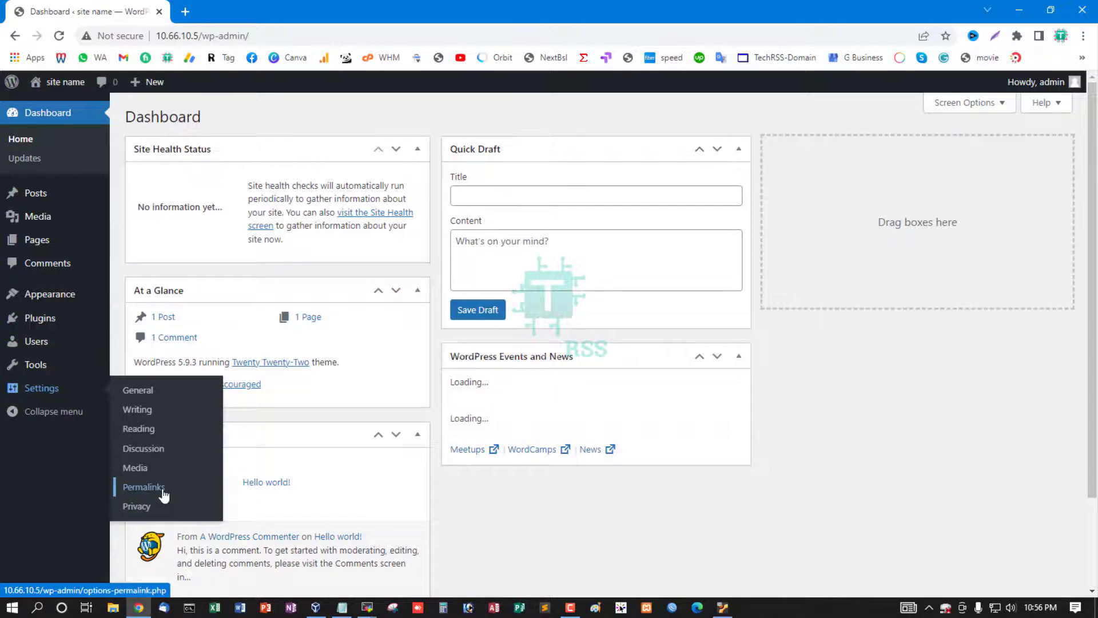
left_click(159, 487)
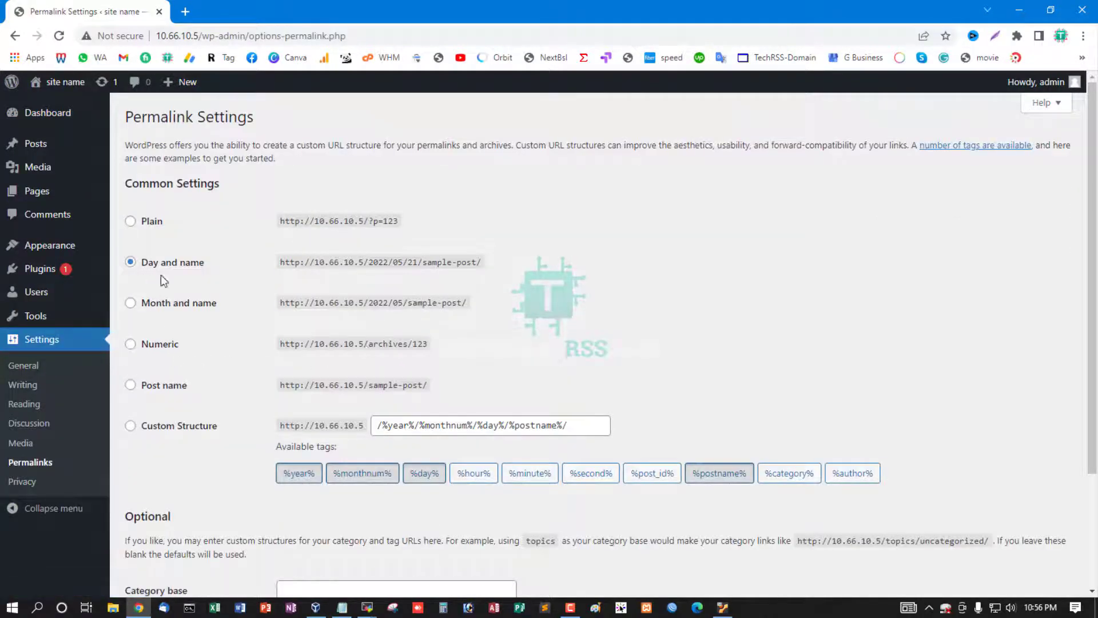
left_click(171, 383)
scroll(173, 383, "down", 2)
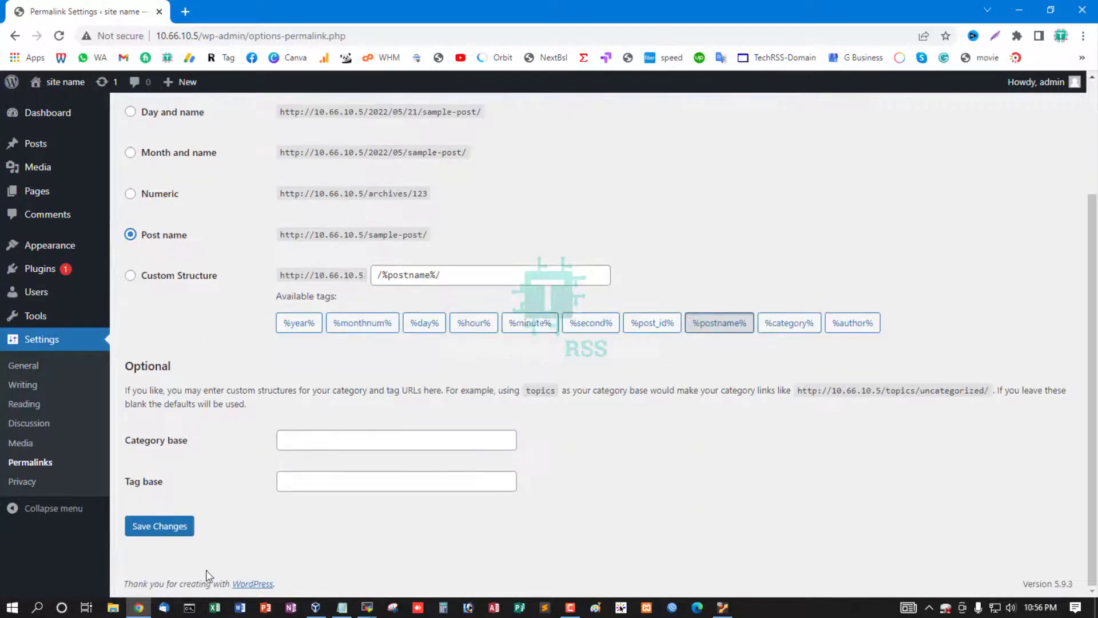
left_click(185, 526)
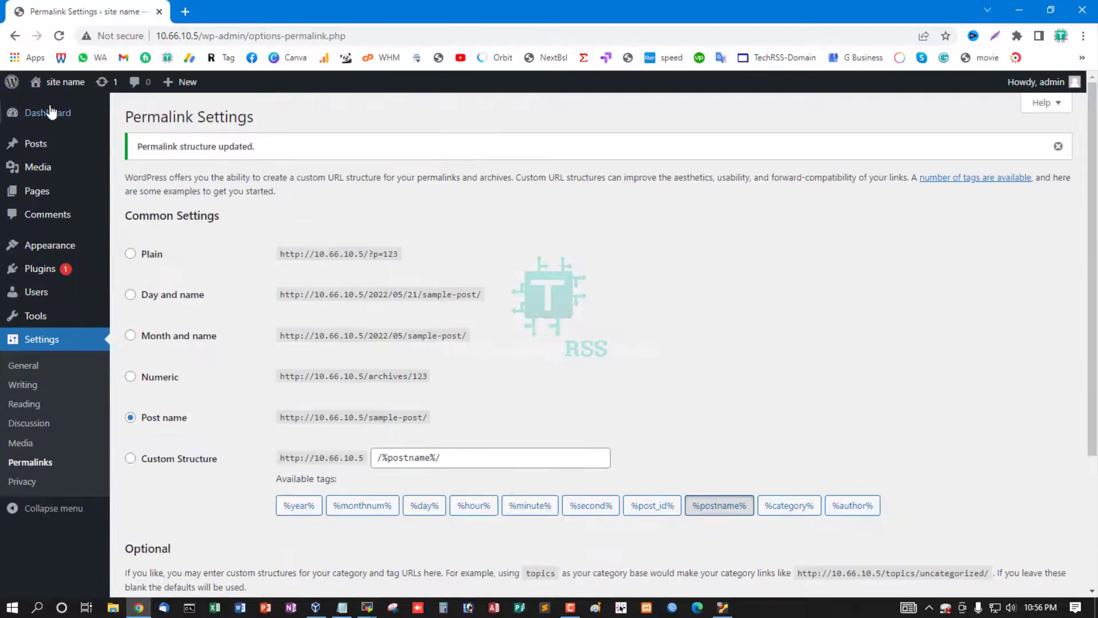
Open the Hello world! post from the front page, confirm its /hello-world/ address, and minimize Chrome
left_click(52, 107)
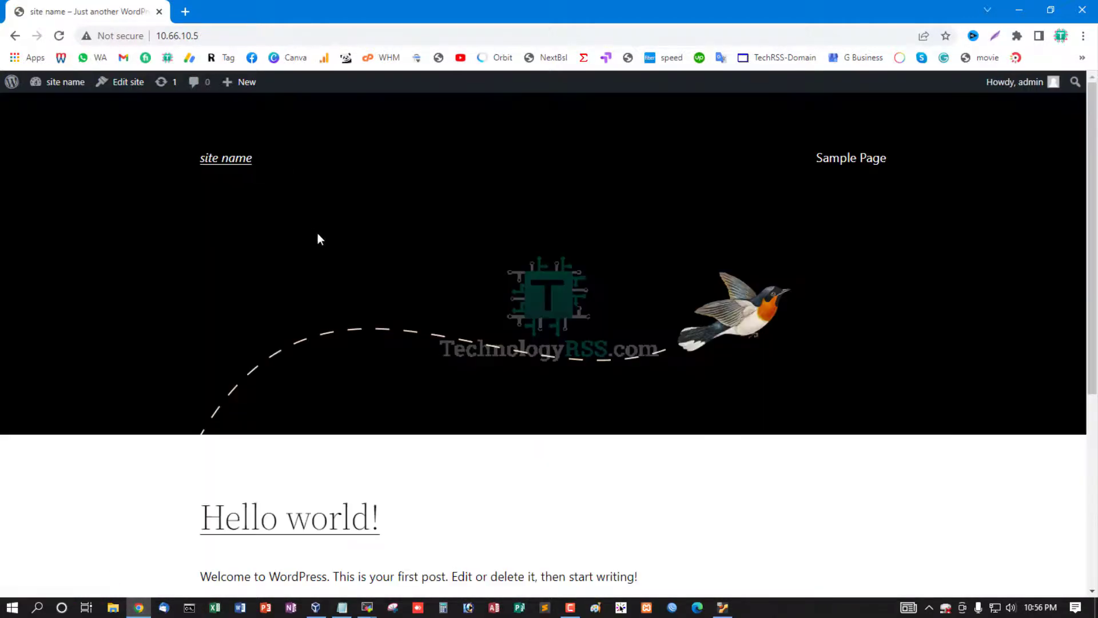
scroll(513, 295, "down", 3)
left_click(283, 249)
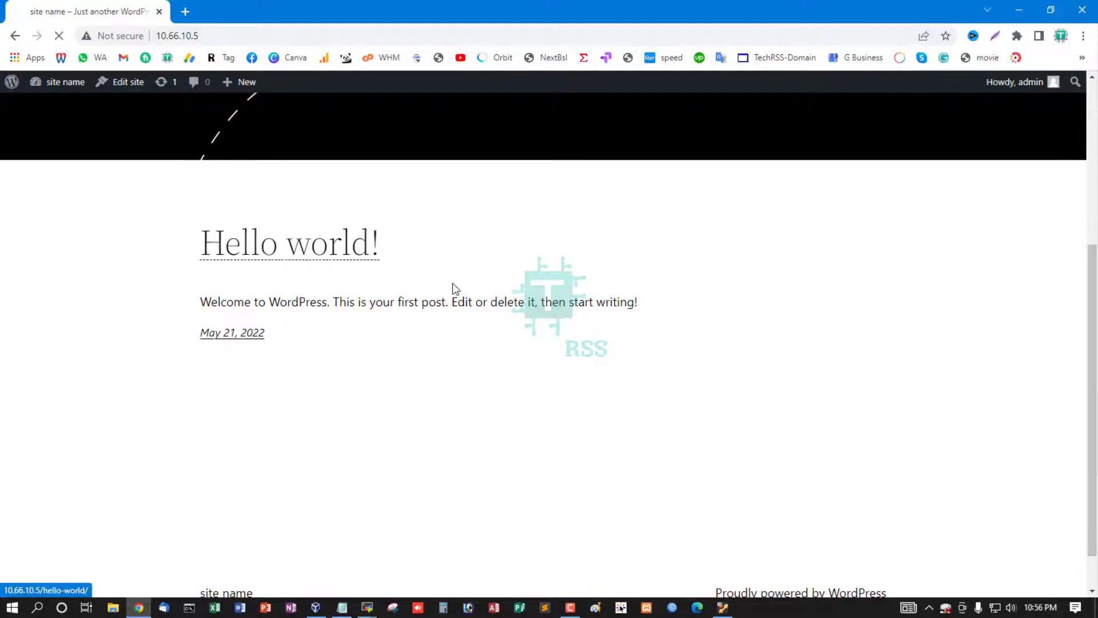
left_click_drag(204, 36, 356, 26)
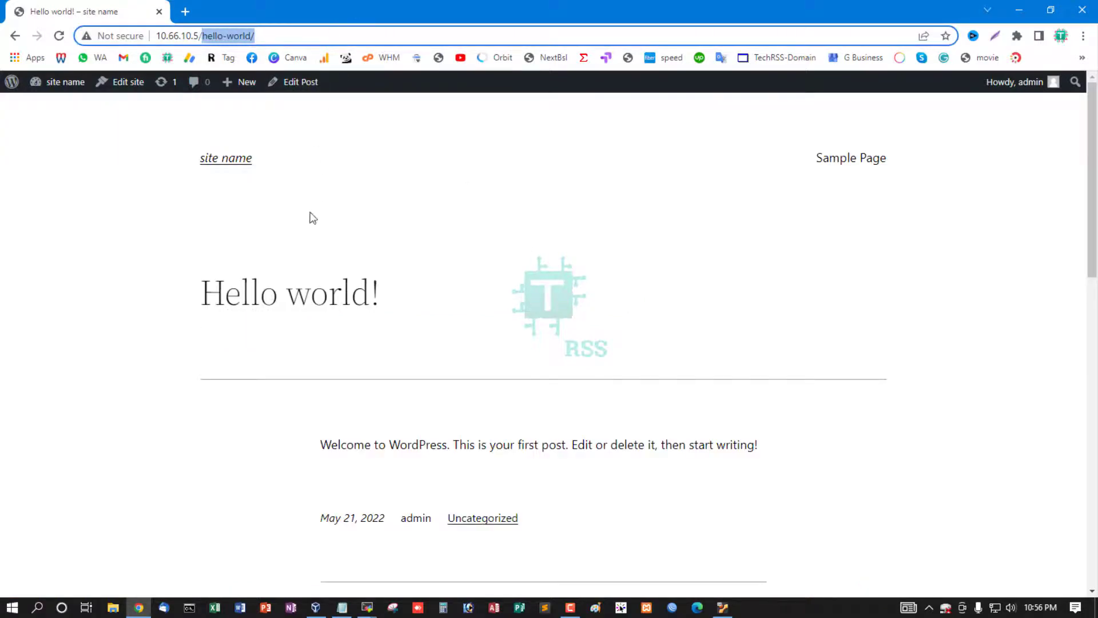
left_click(312, 216)
left_click(1019, 11)
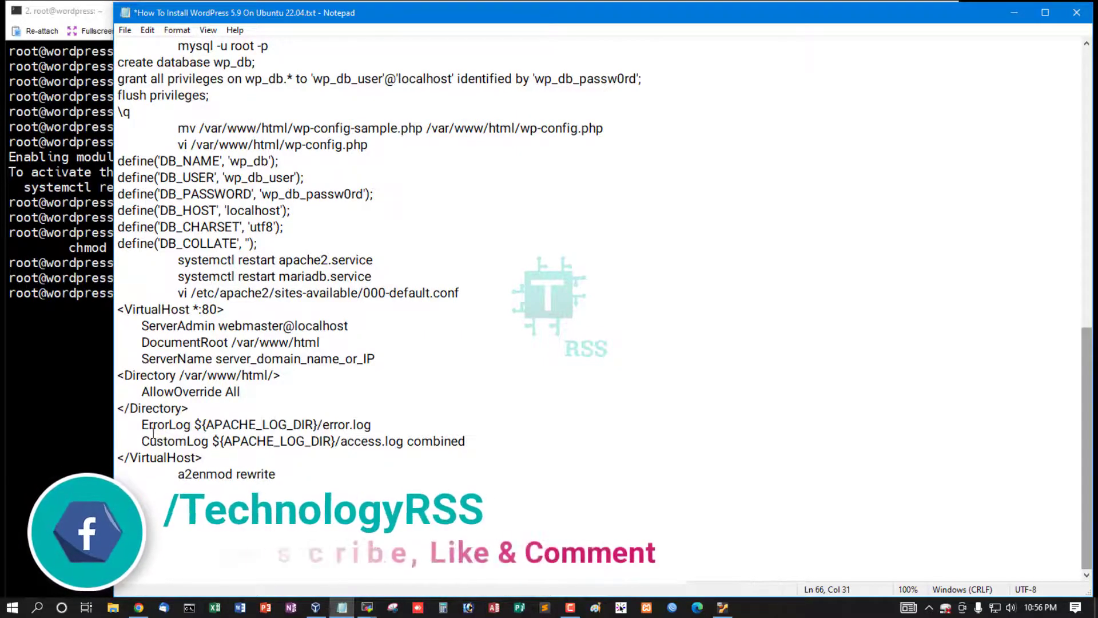
Print /var/www/html/.htaccess with cat and highlight its WordPress rewrite block
left_click(86, 385)
type("cat")
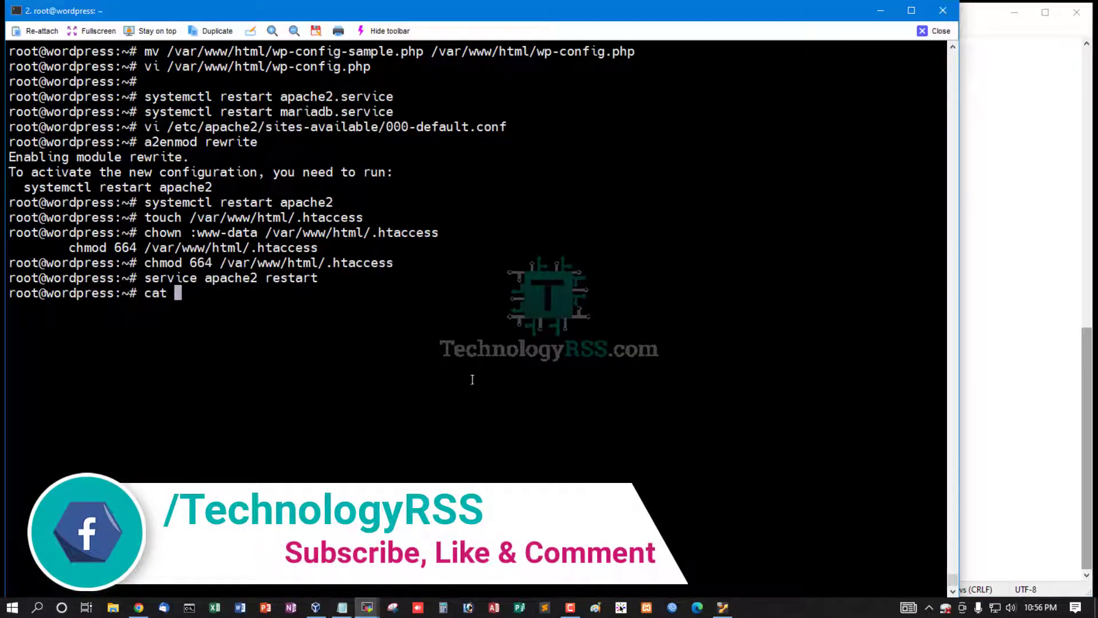
right_click(473, 380)
key("Return")
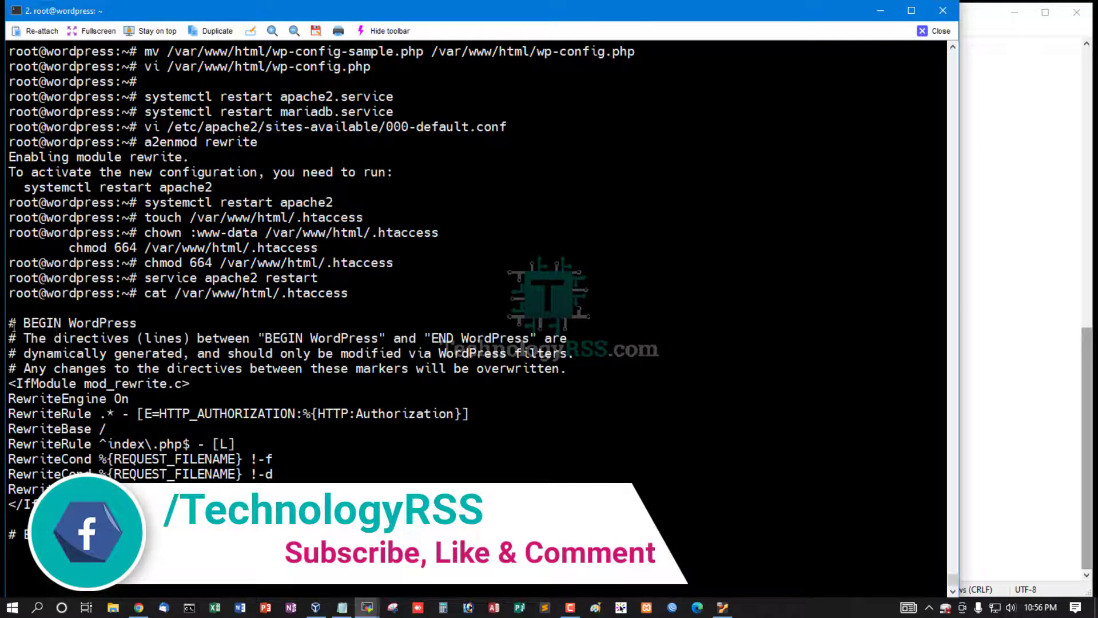
left_click_drag(11, 324, 257, 505)
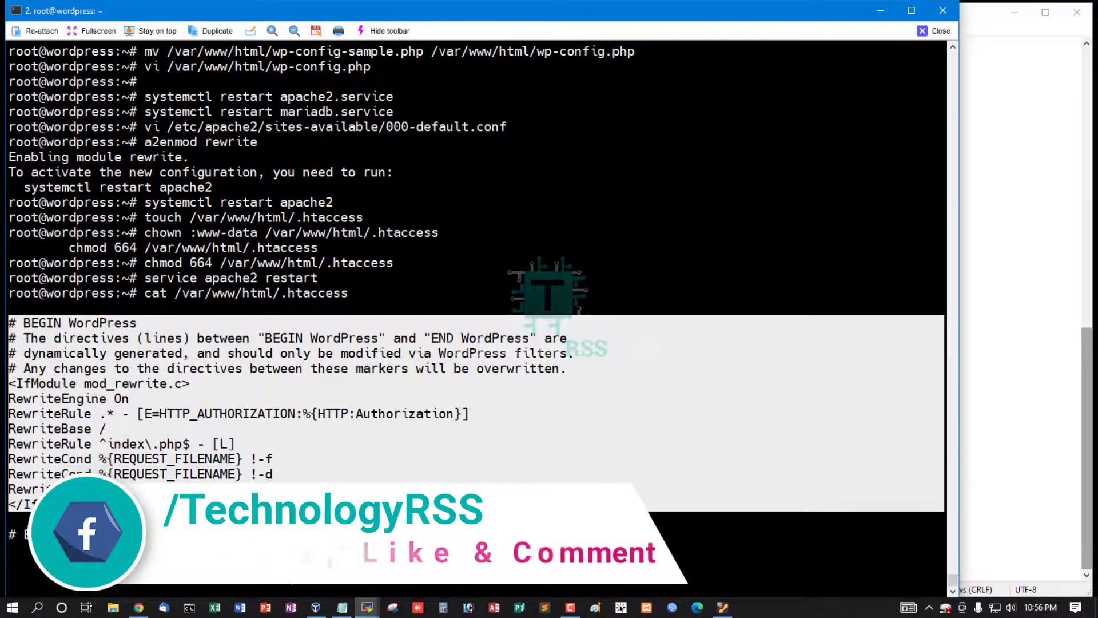
left_click(144, 412)
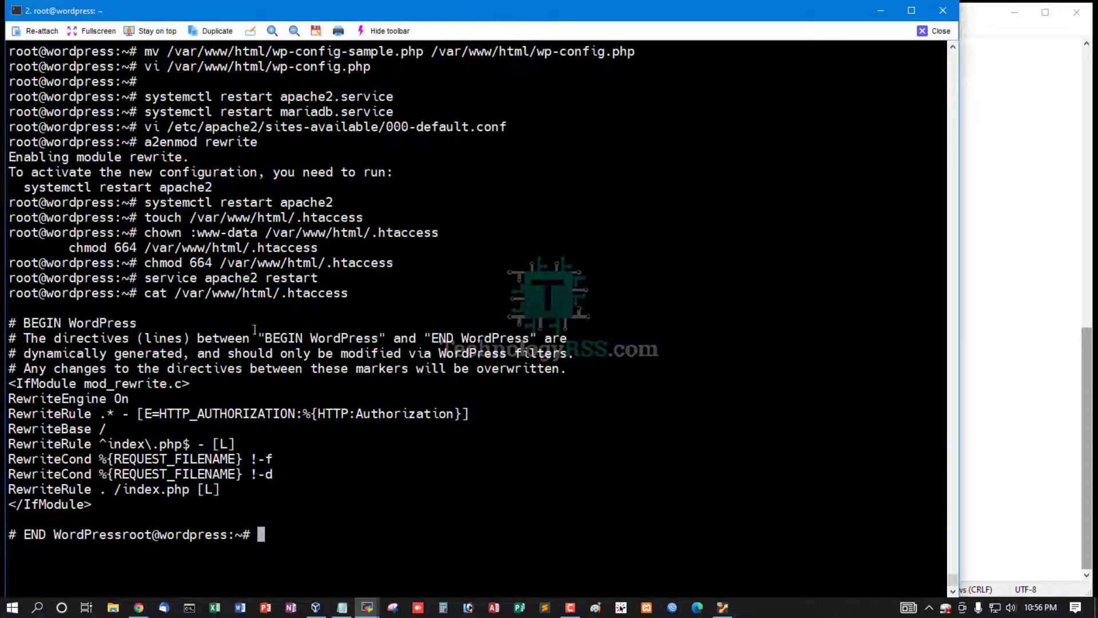
Highlight the .htaccess file name and the RewriteRule and RewriteCond lines, then return to the Hello world! post
left_click_drag(281, 293, 348, 293)
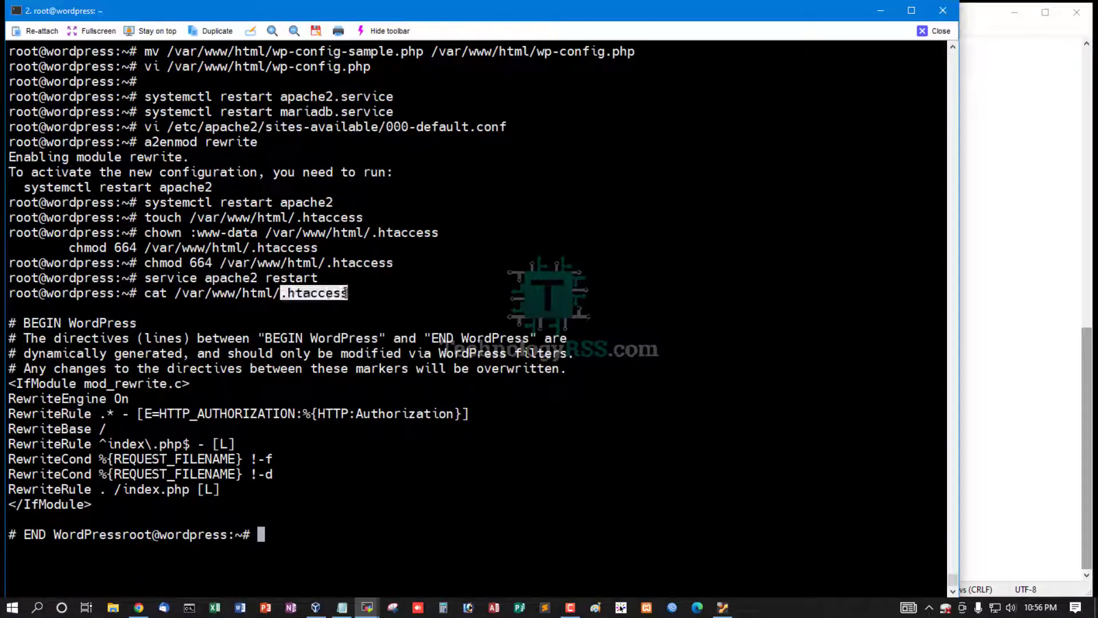
left_click(92, 446)
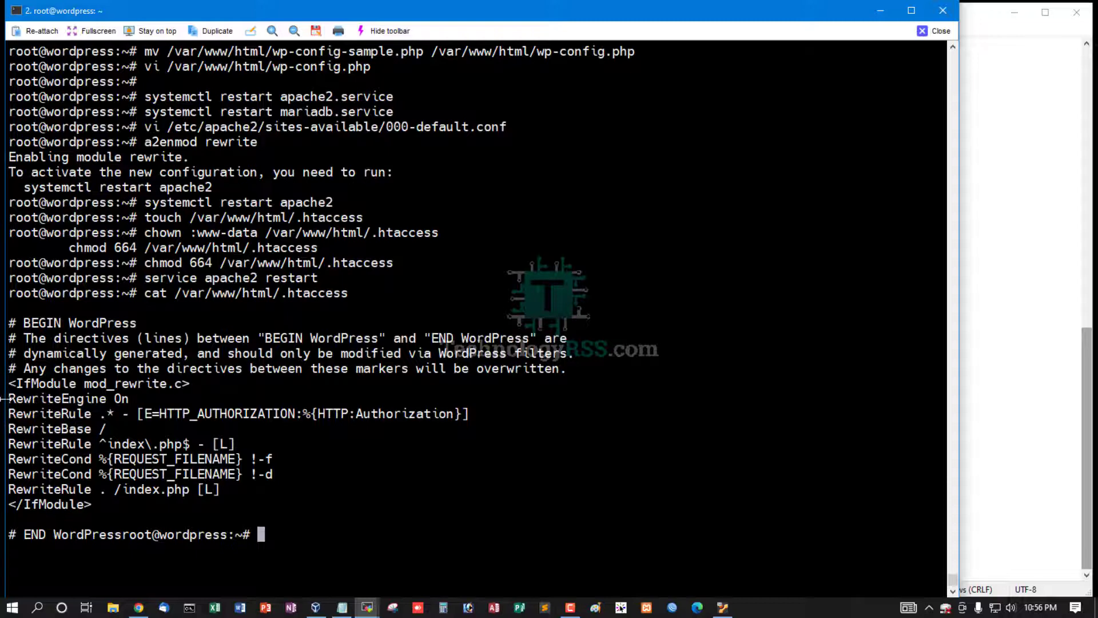
left_click_drag(9, 398, 181, 506)
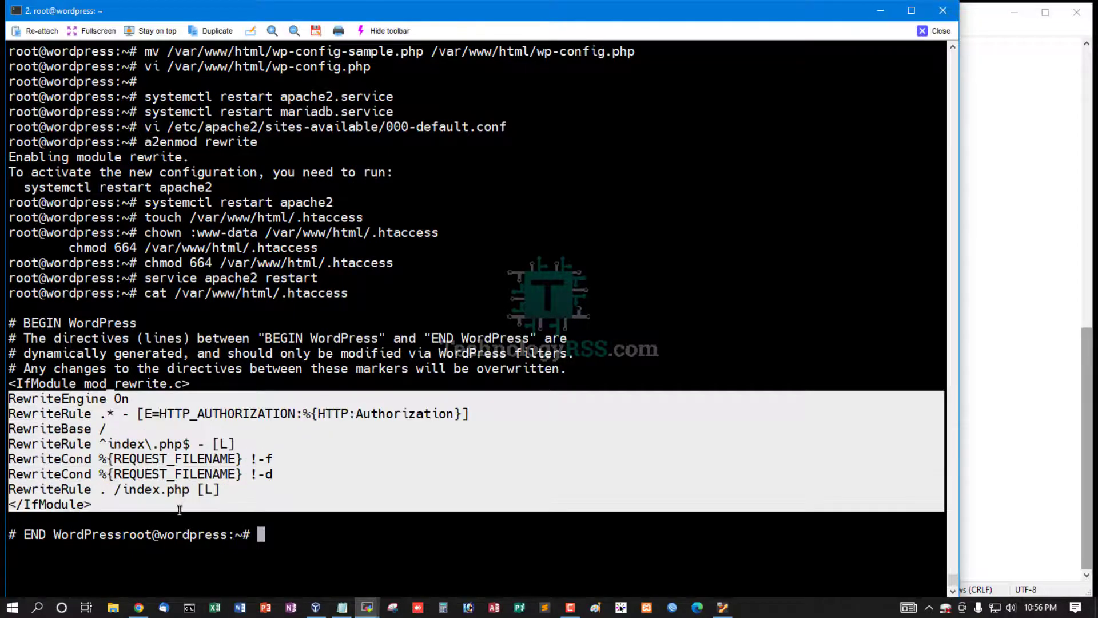
left_click(301, 393)
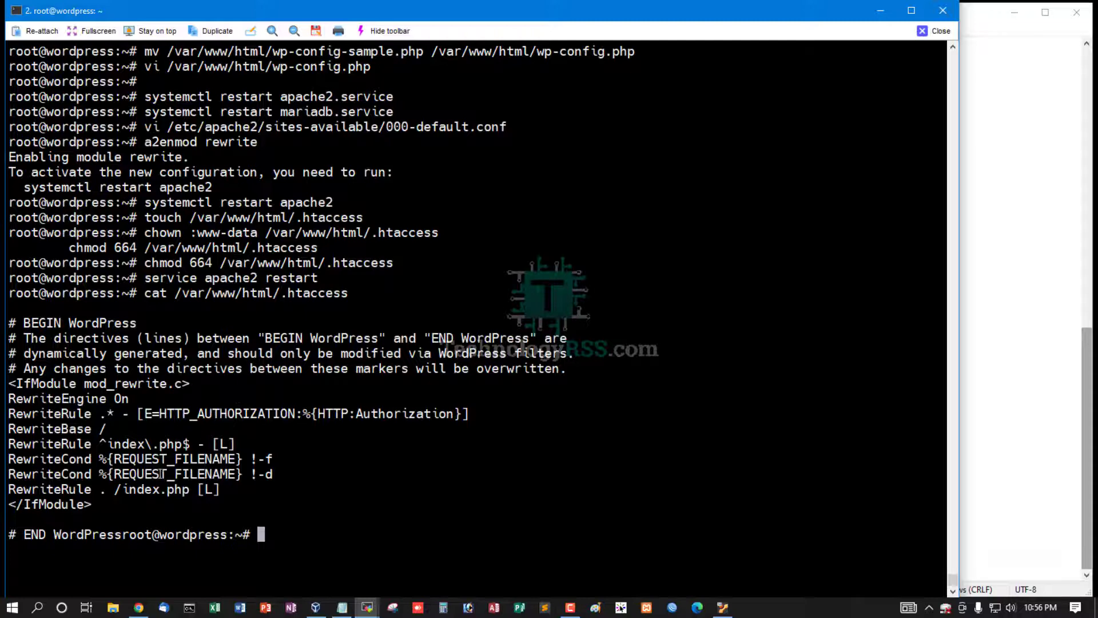
left_click_drag(167, 474, 10, 414)
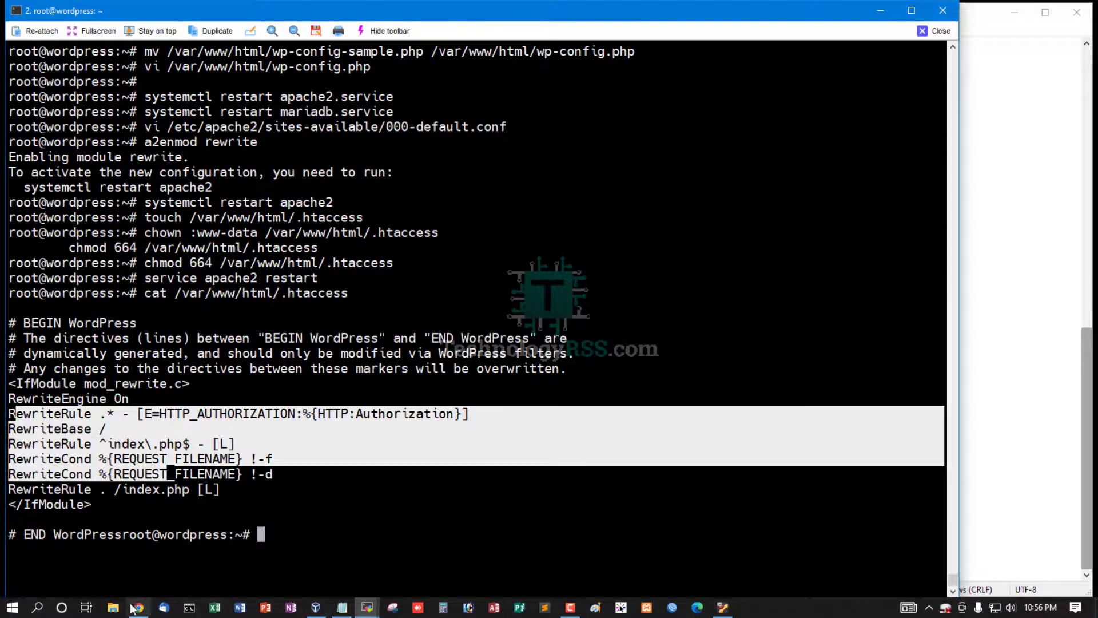
left_click(137, 607)
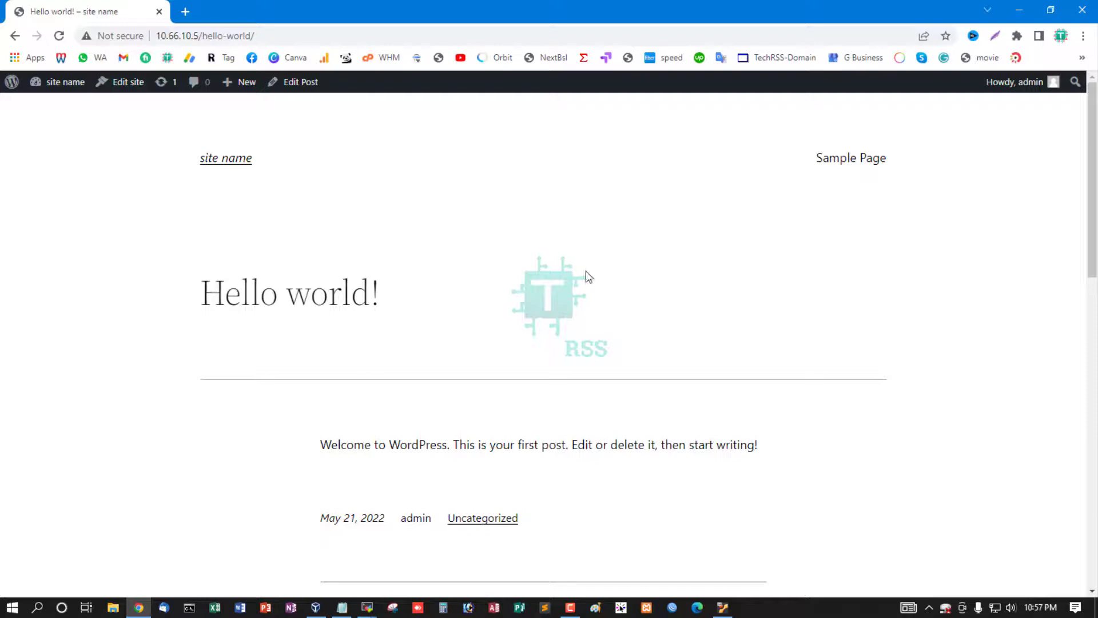
Minimize Chrome and MobaXterm to bring the Notepad install notes forward
left_click(1018, 10)
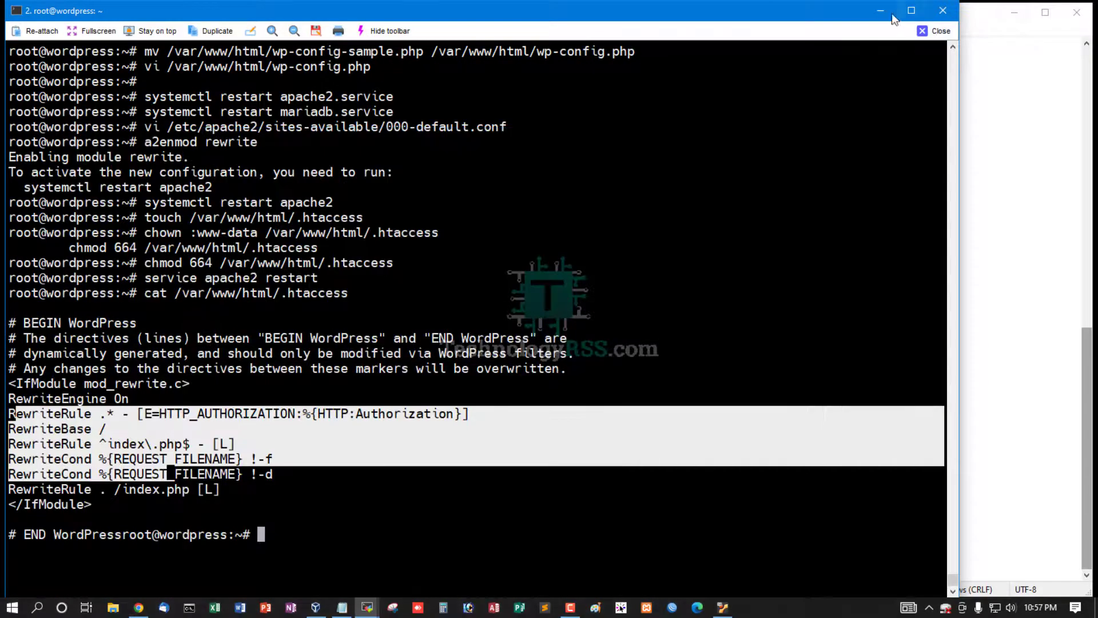
left_click(877, 11)
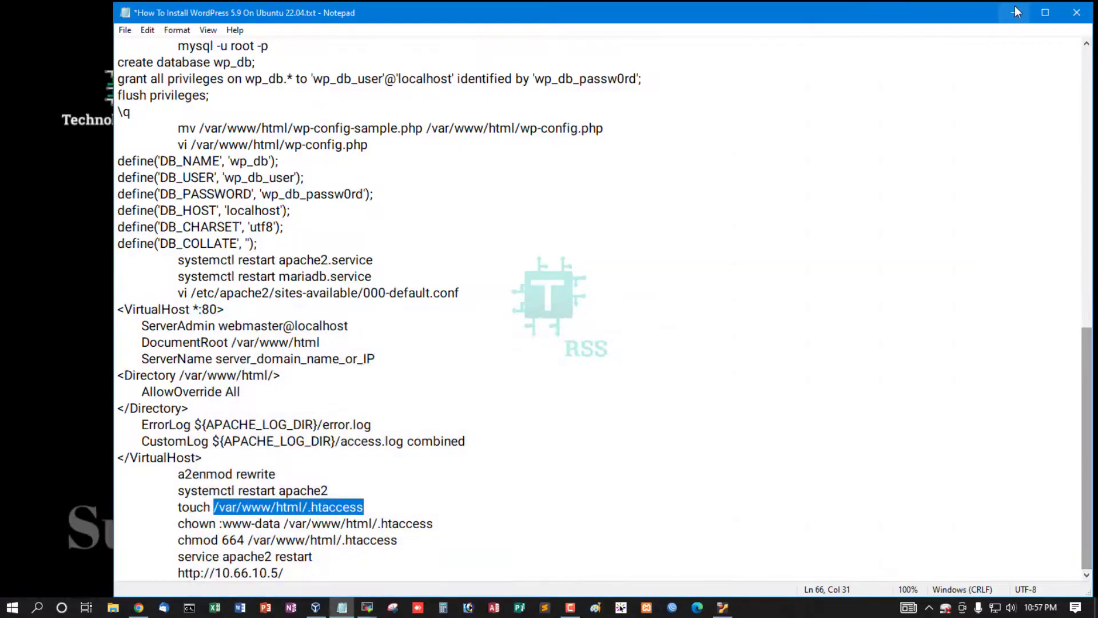